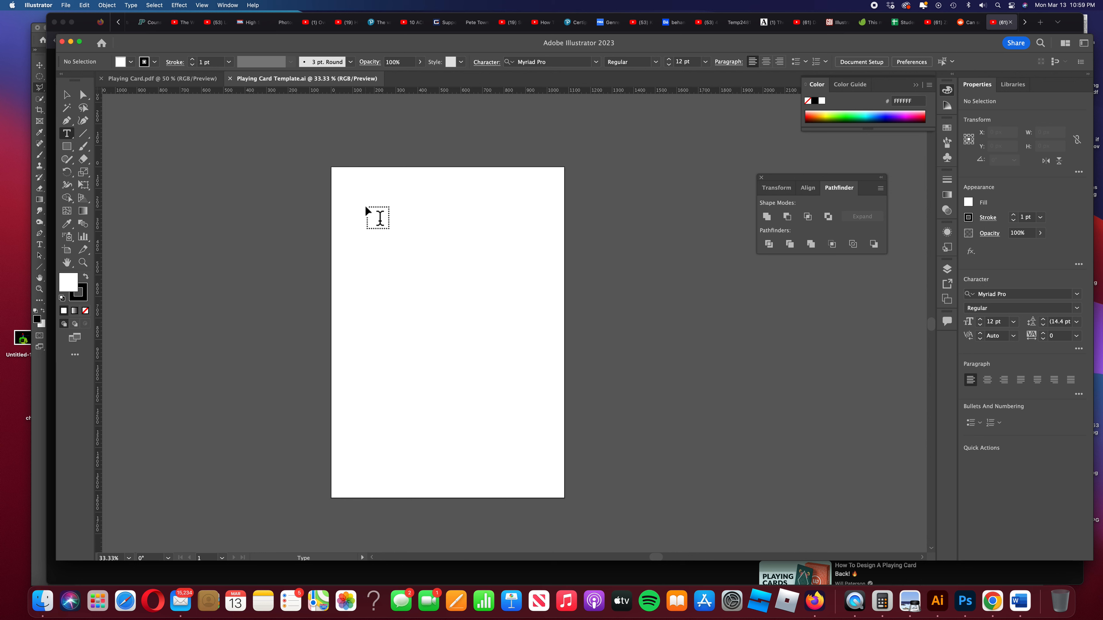
Add a capital letter Q in the upper-left area of the card artboard at a font size of 120 pt.
left_click(365, 206)
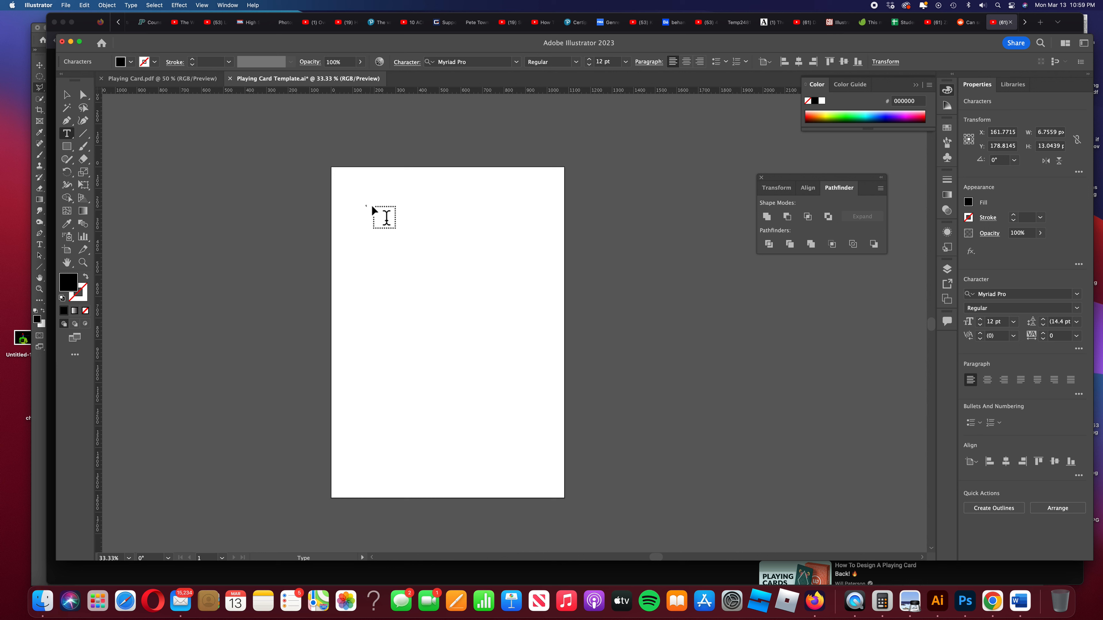
left_click_drag(363, 204, 369, 205)
scroll(369, 205, "down", 1)
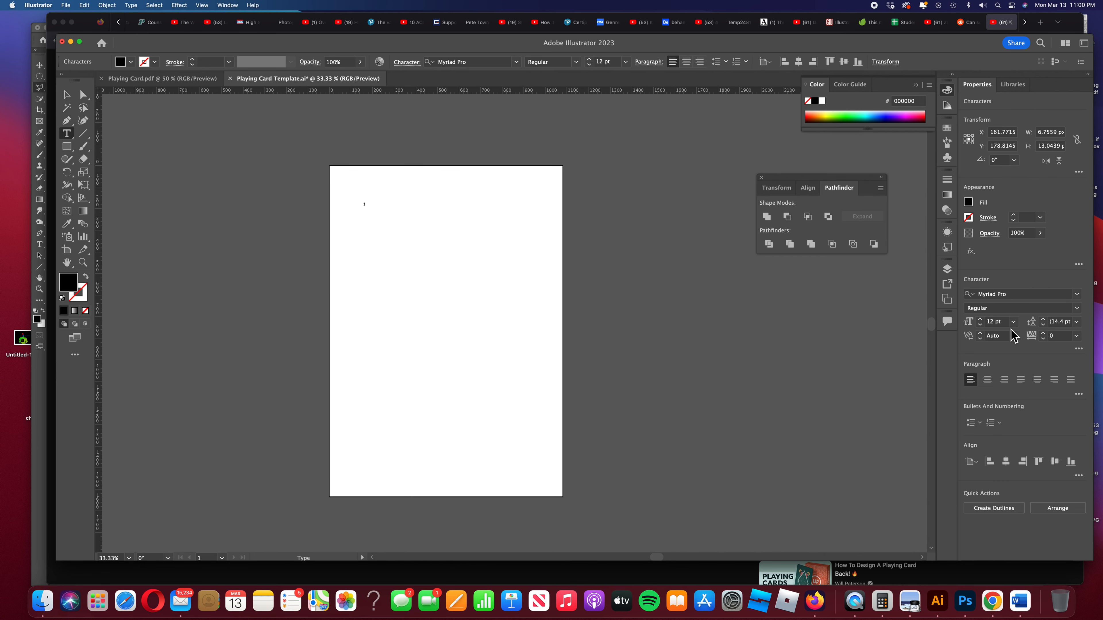
double_click(989, 324)
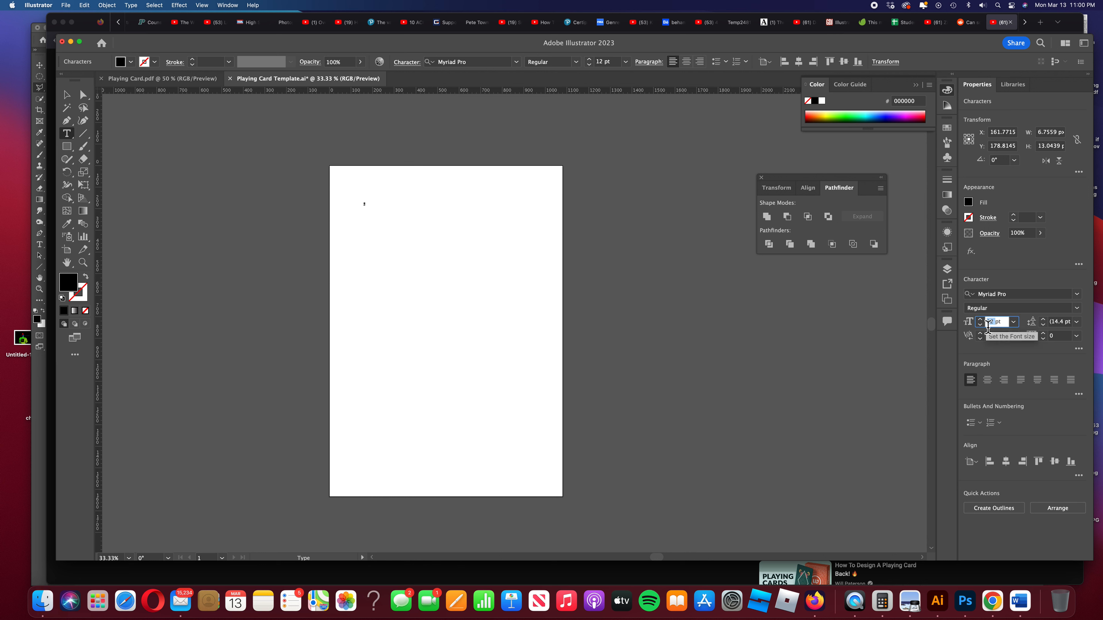
type("120")
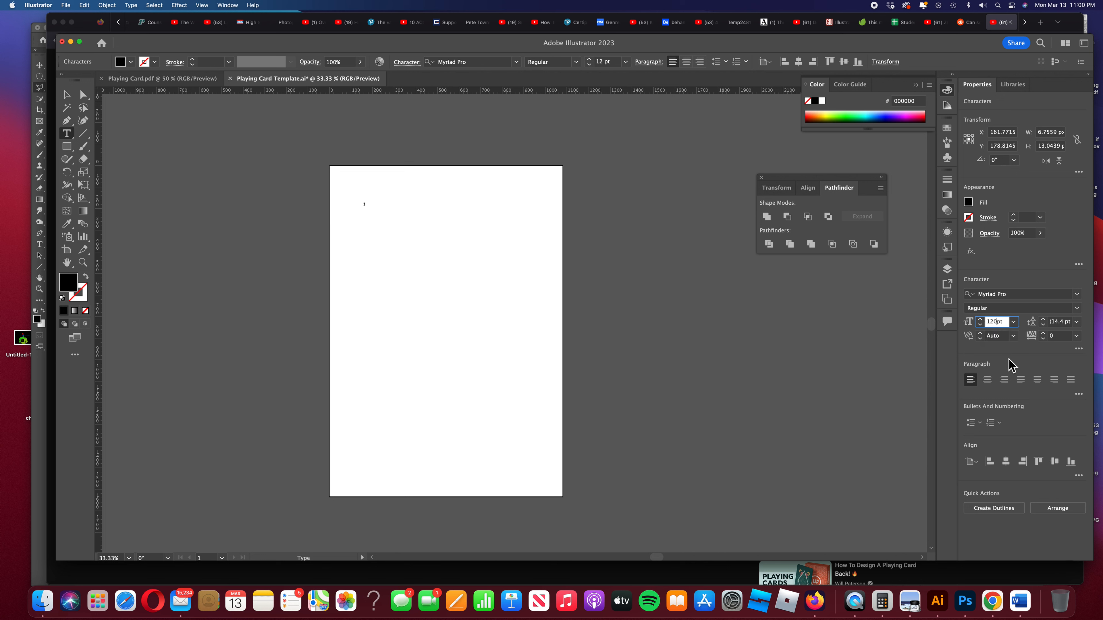
key("Return")
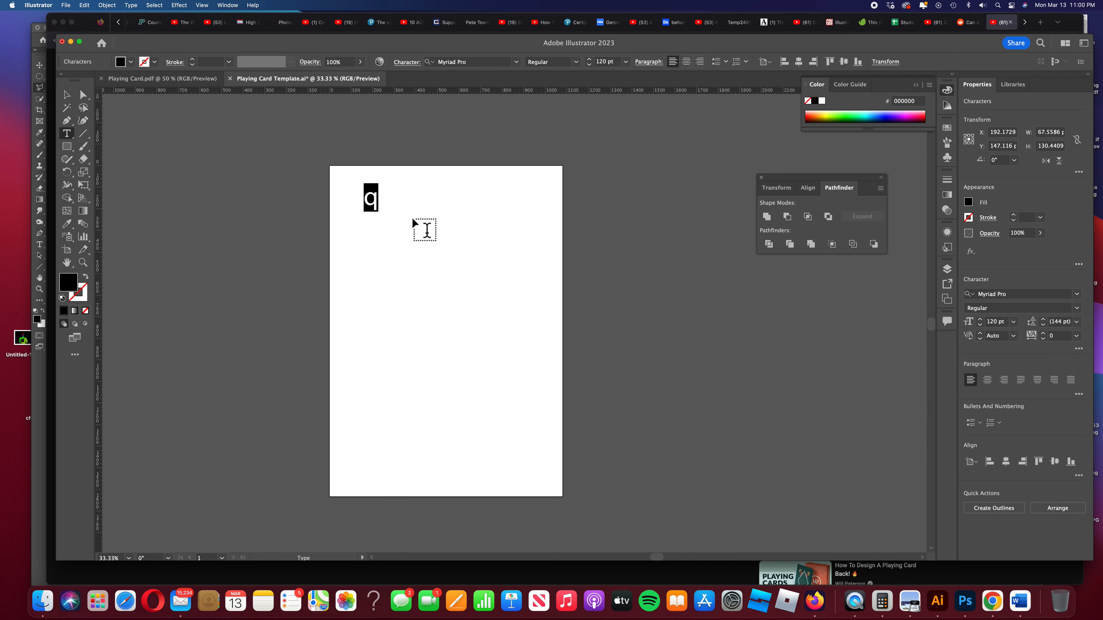
left_click(376, 197)
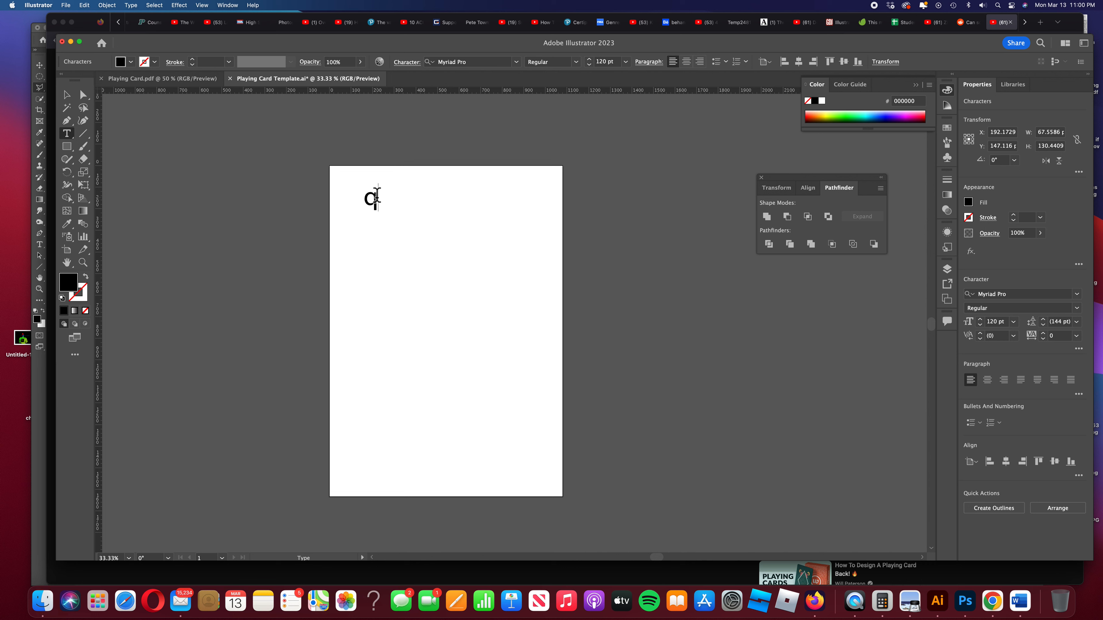
key("BackSpace")
Try to set the letter Q to Arial Bold with a red fill.
left_click(1076, 296)
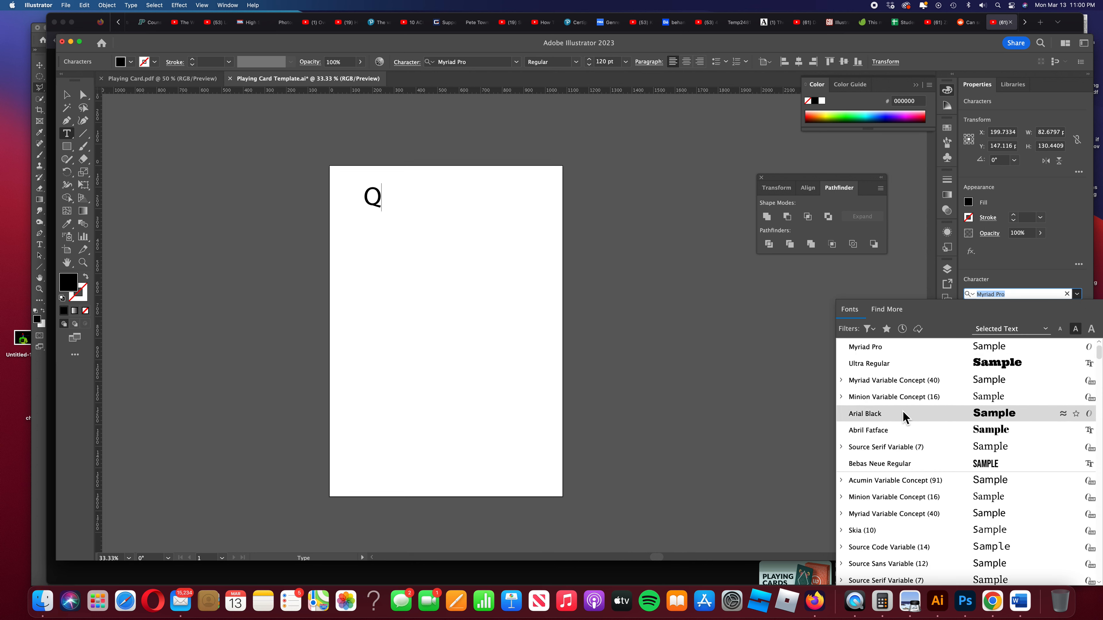
left_click(859, 348)
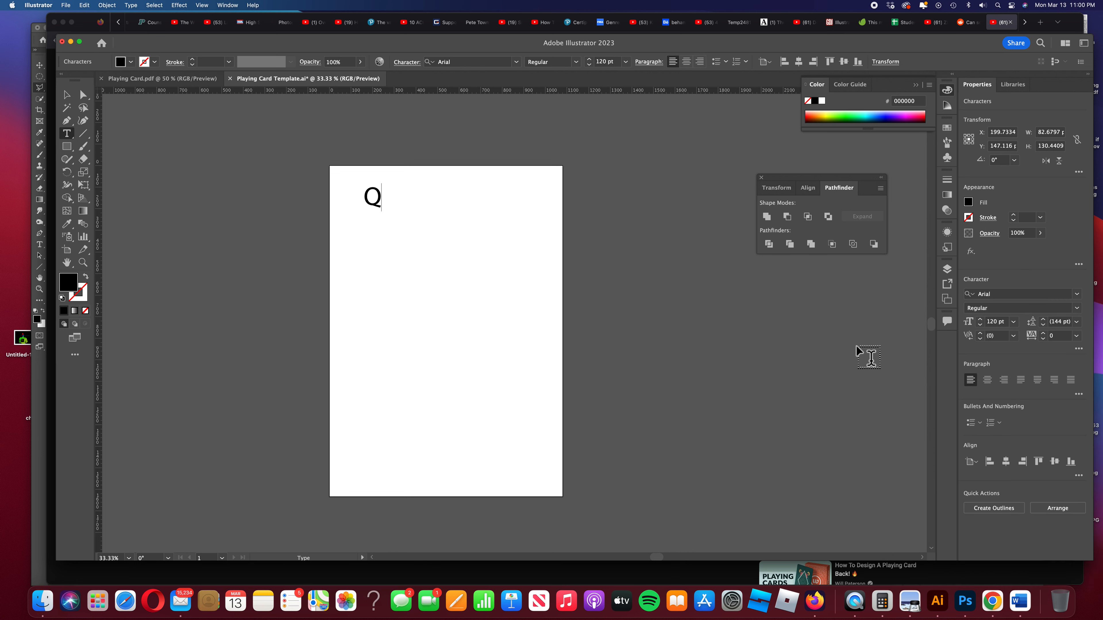
left_click(1079, 310)
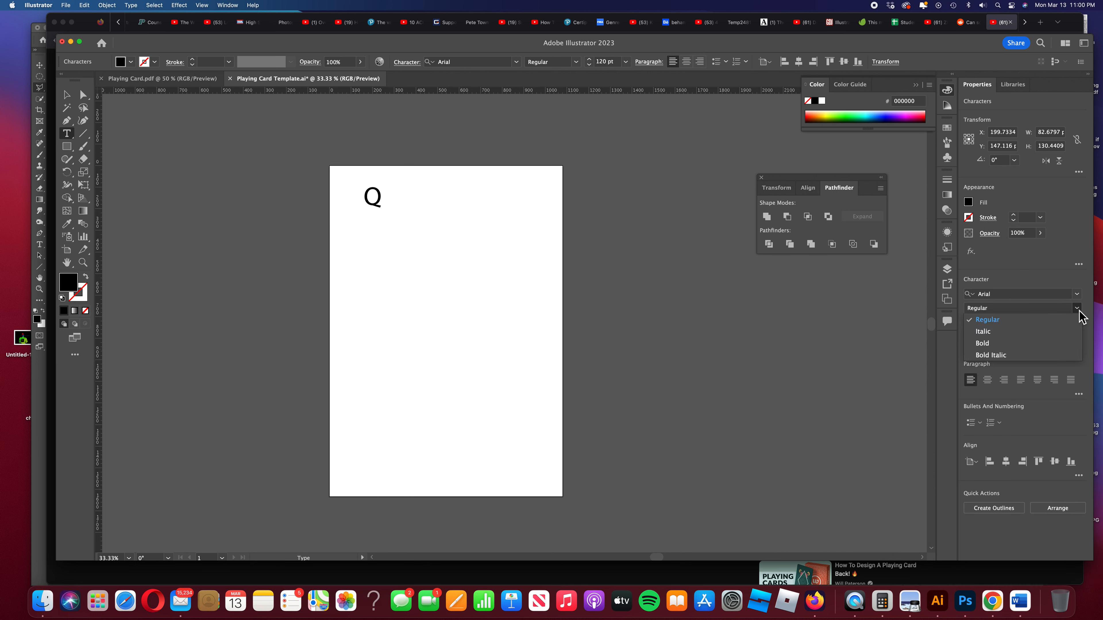
left_click(989, 344)
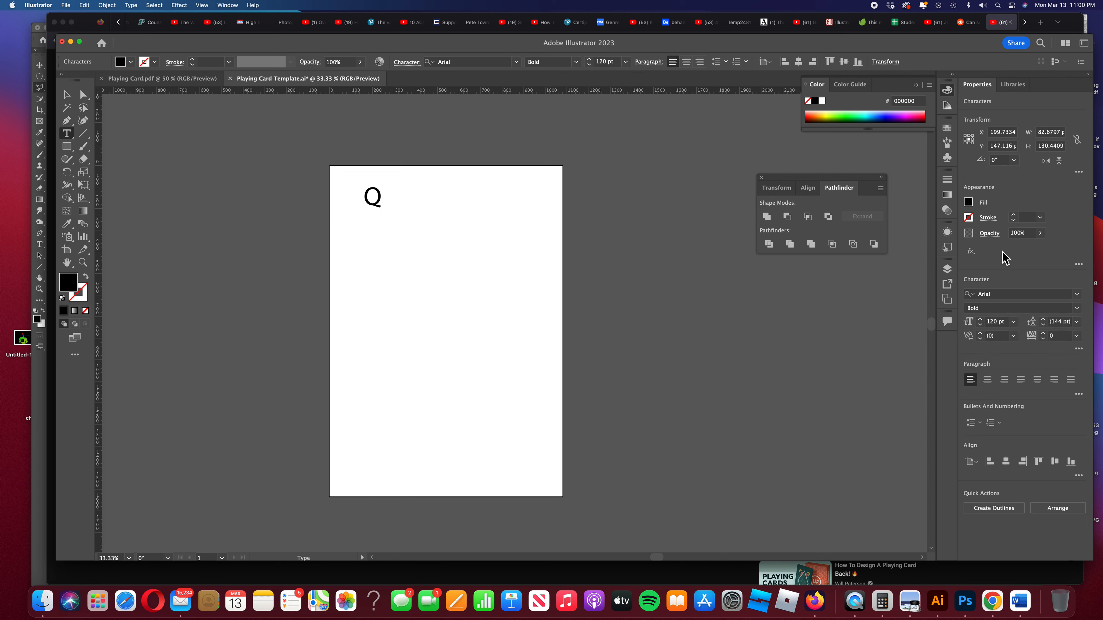
left_click(969, 203)
left_click(873, 241)
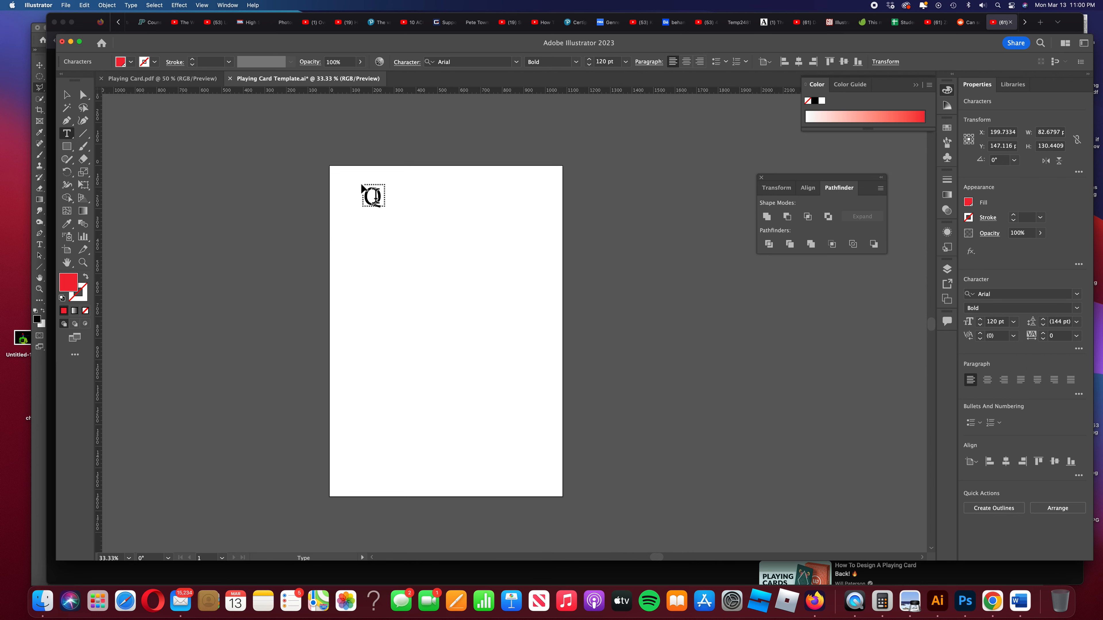
Fill the letter Q with red and move it closer to the card's upper-left corner.
double_click(378, 193)
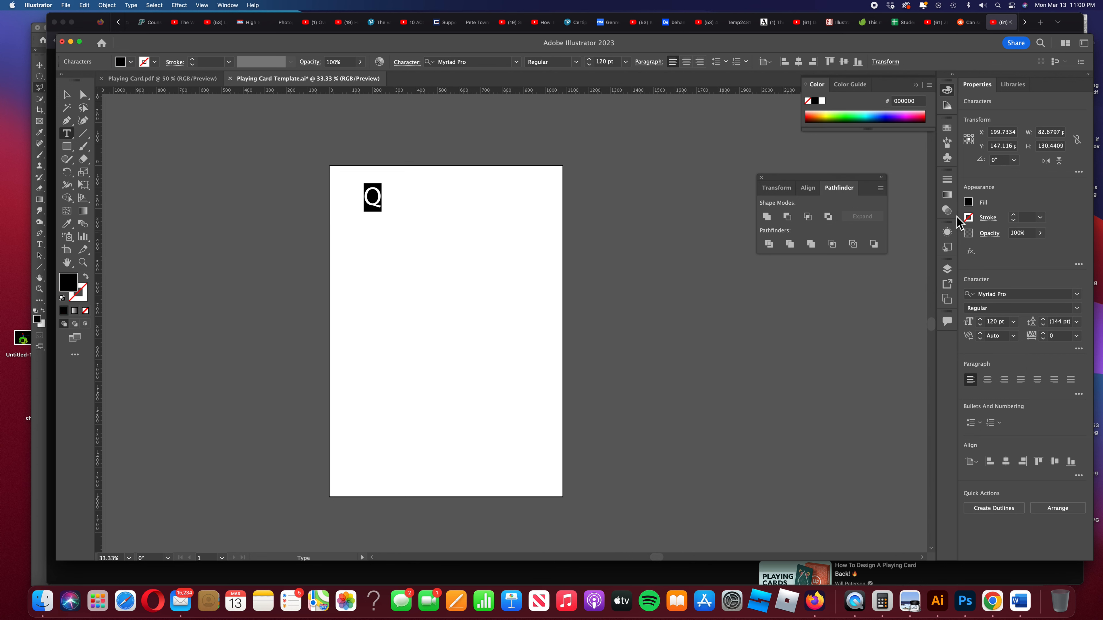
left_click(969, 203)
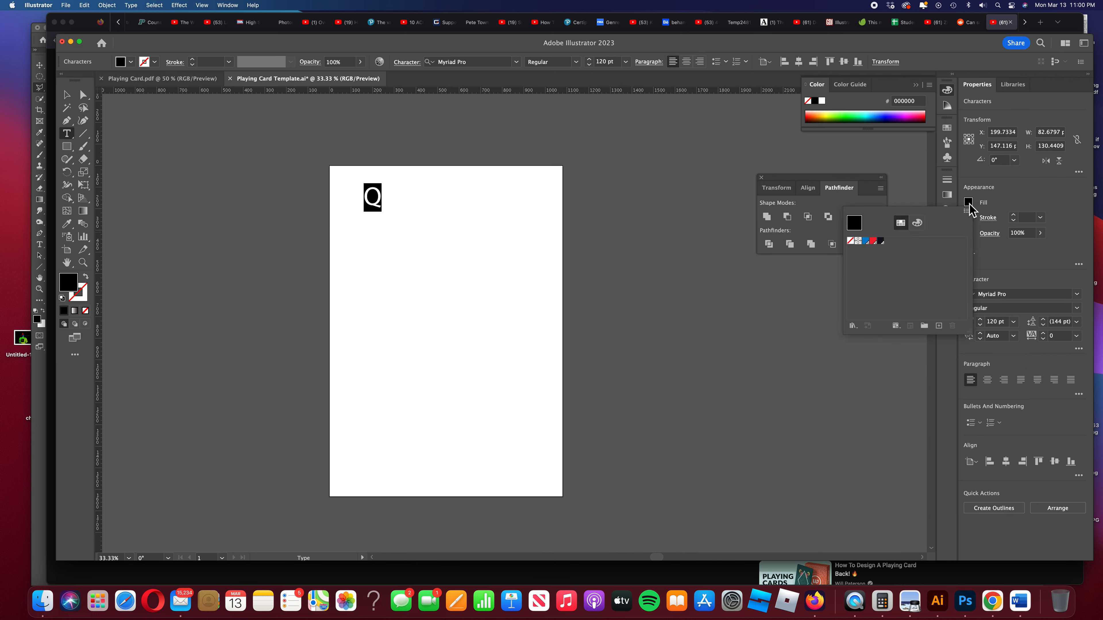
left_click(873, 242)
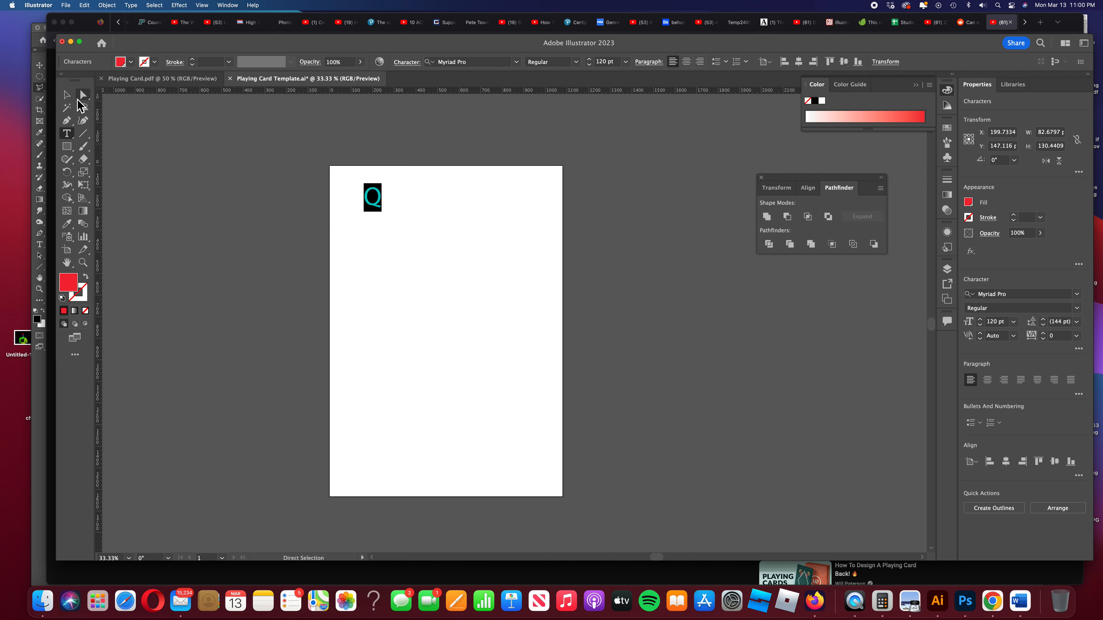
left_click(66, 94)
left_click_drag(373, 197, 354, 191)
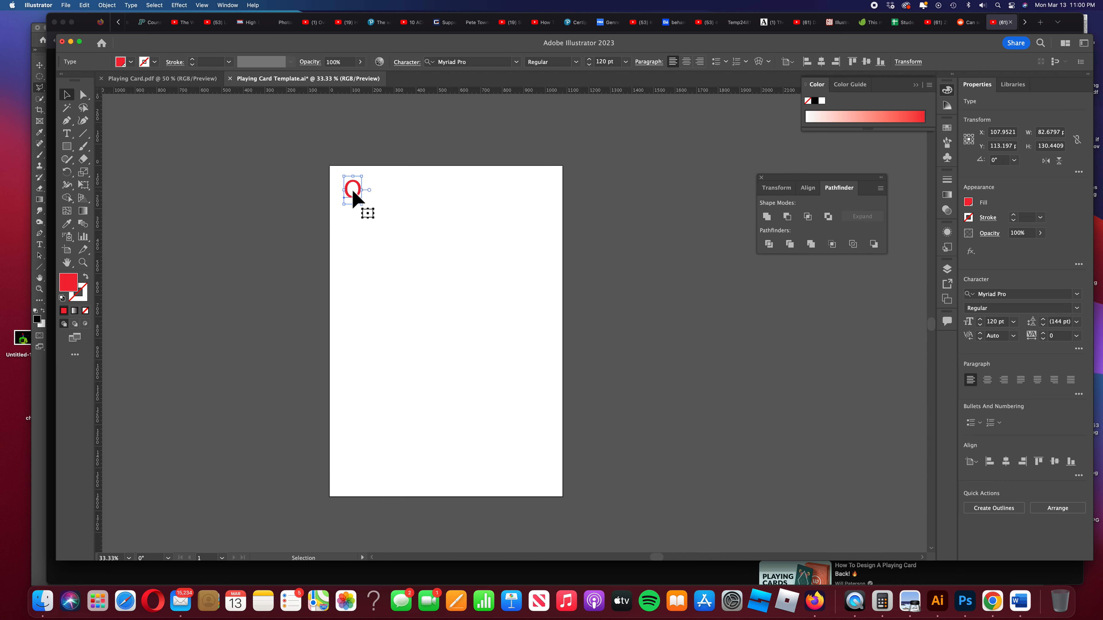
Place a copy of the red Q, rotated by about 180°, in the card's lower-right corner.
left_click_drag(357, 192, 413, 274)
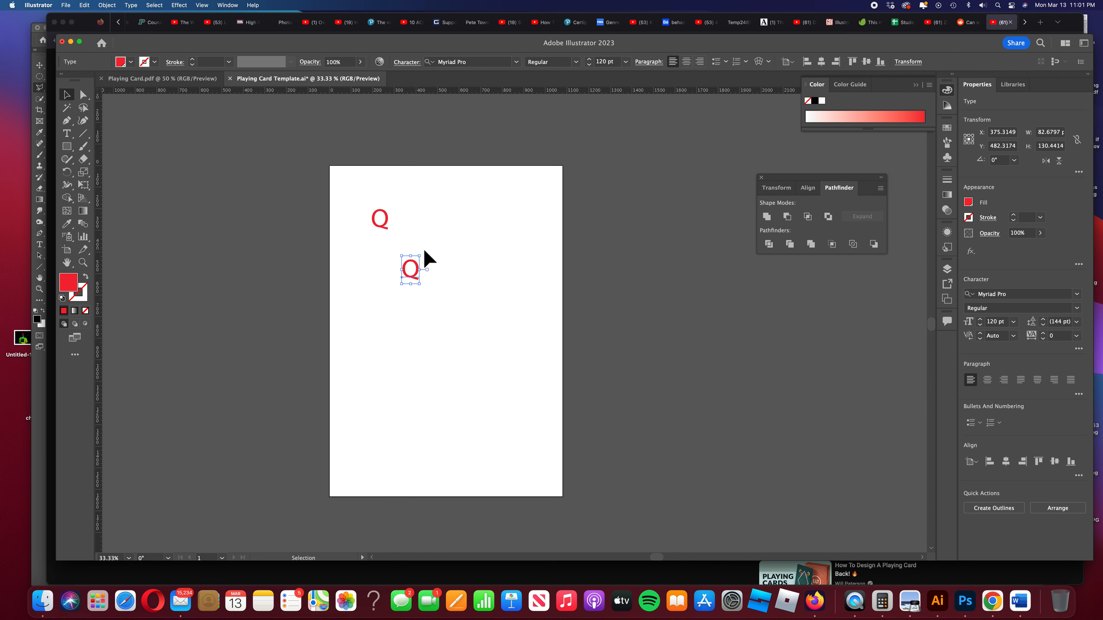
left_click_drag(424, 251, 353, 346)
left_click_drag(408, 283, 547, 481)
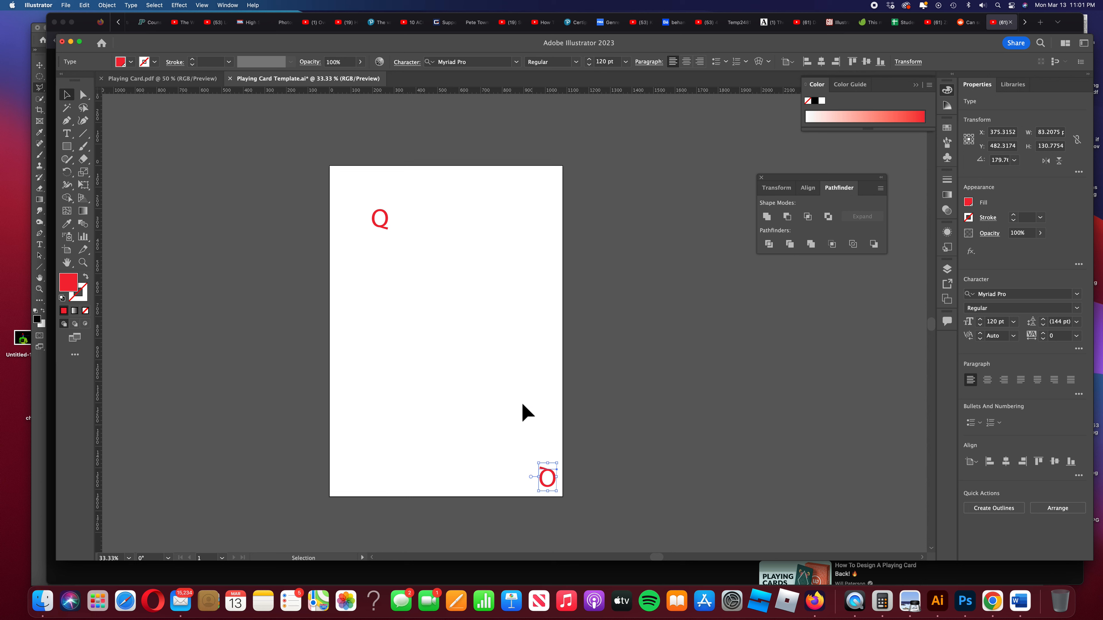
Move the upright Q into the card's upper-left corner and delete the rotated copy.
left_click_drag(381, 217, 349, 185)
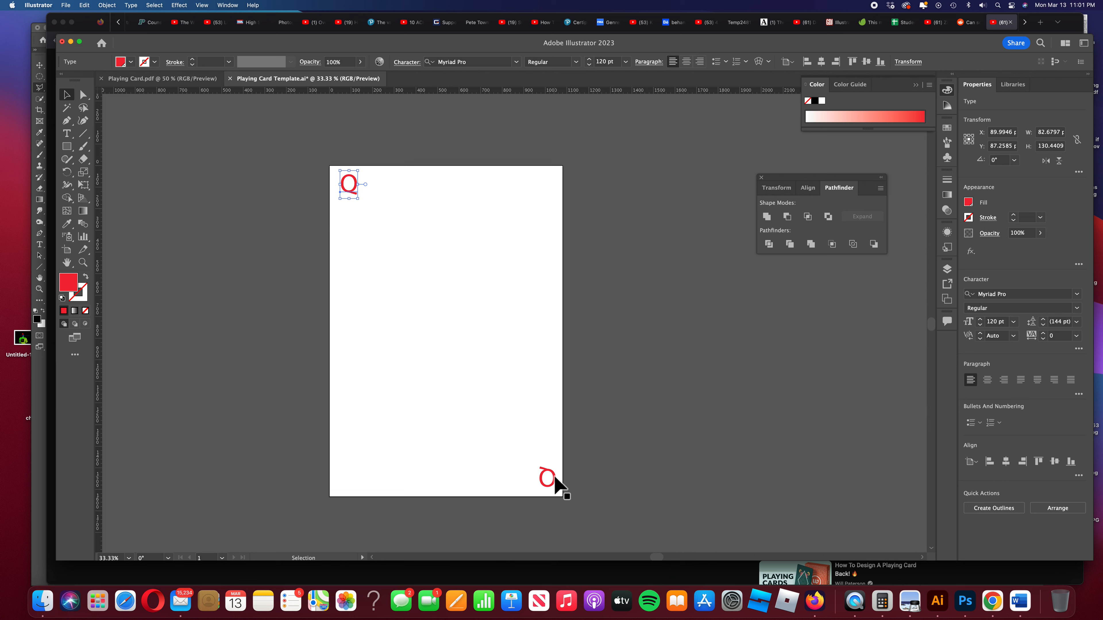
left_click(543, 488)
key("Delete")
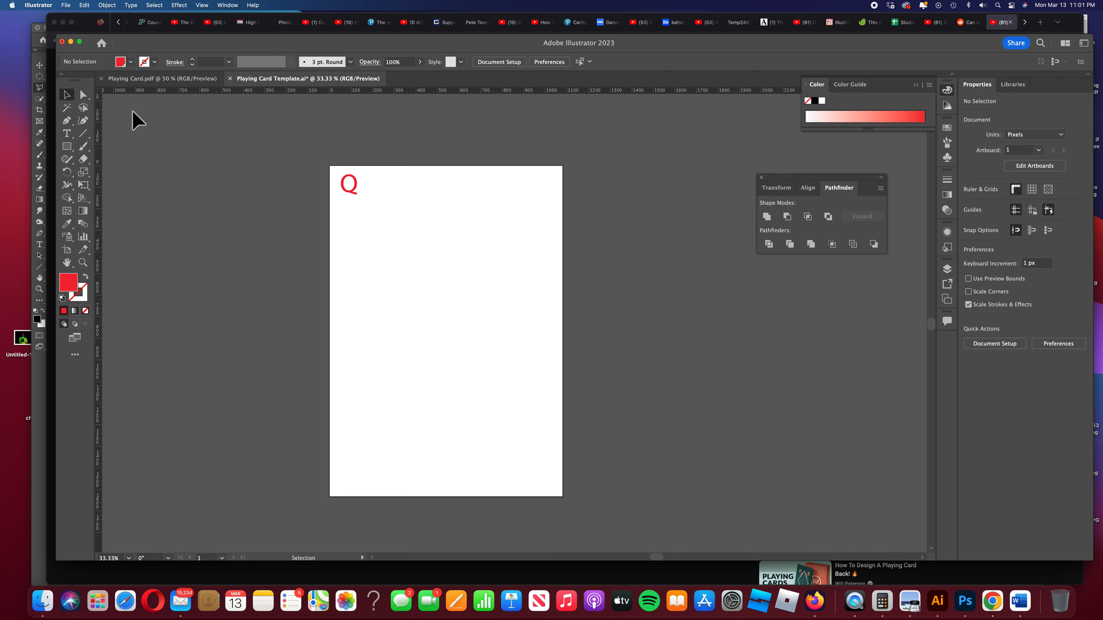
Draw a straight diagonal Pen tool path from the card's upper-right corner to its lower-left corner and select it.
left_click(70, 122)
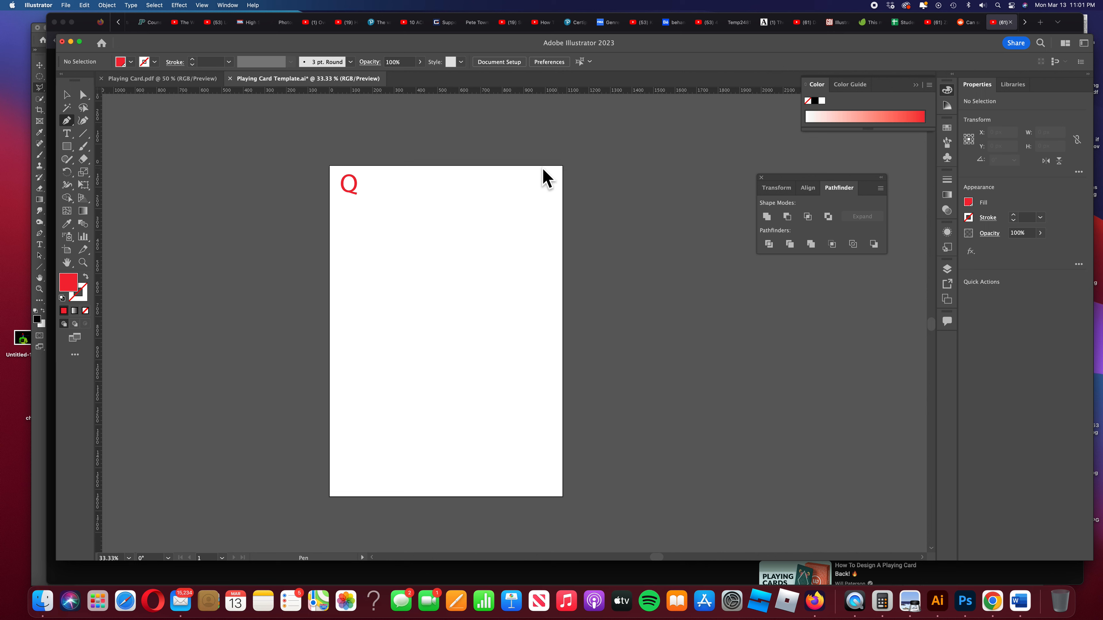
left_click(560, 166)
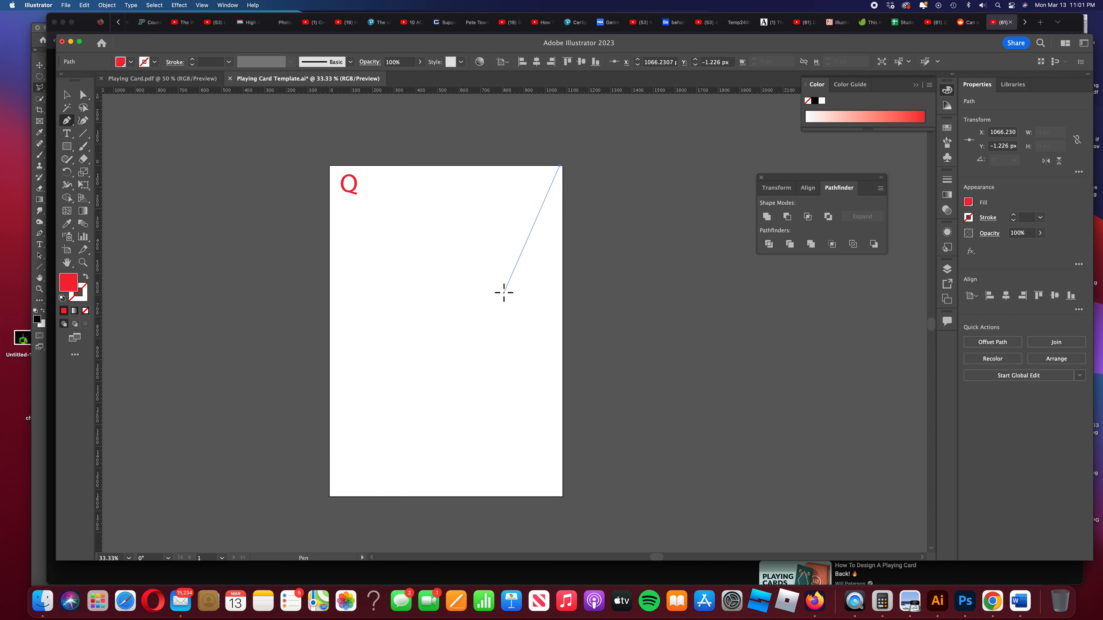
key("Escape")
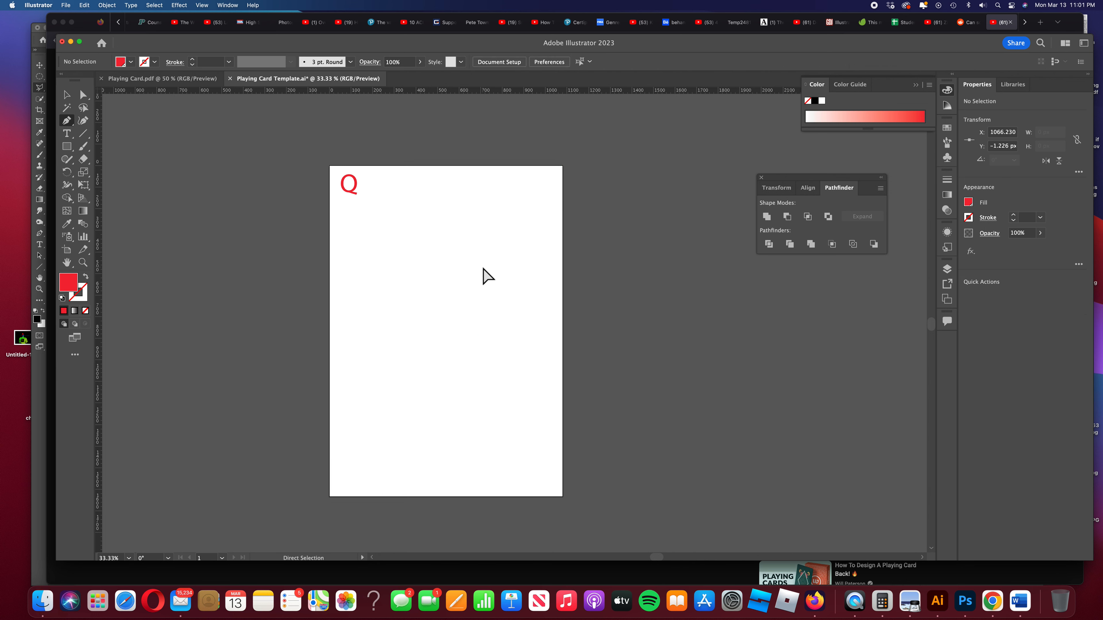
left_click(562, 165)
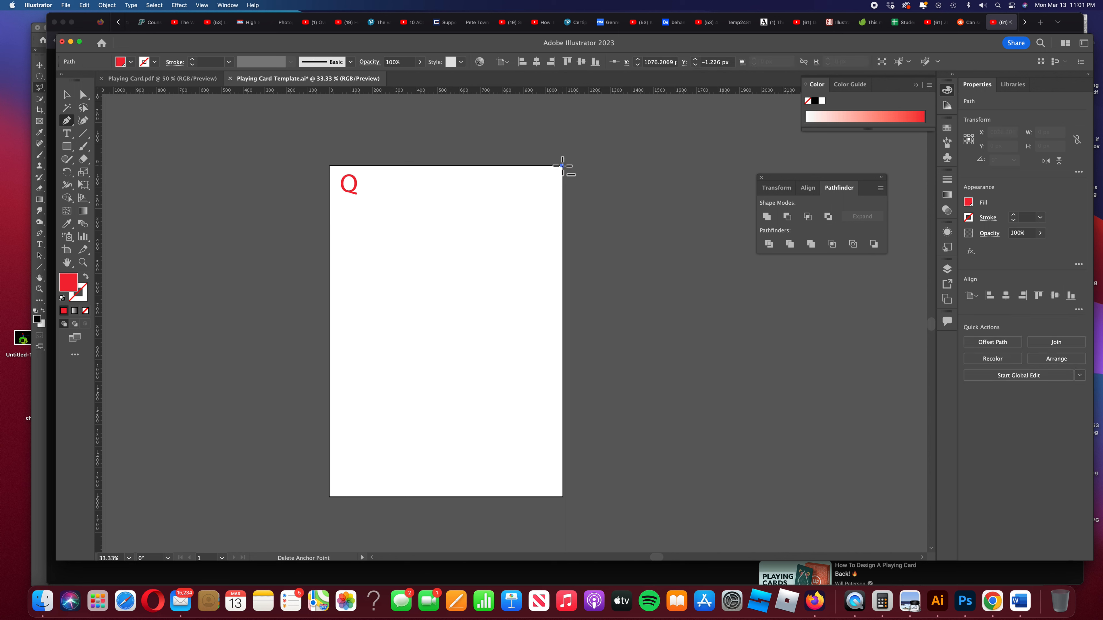
left_click(330, 496)
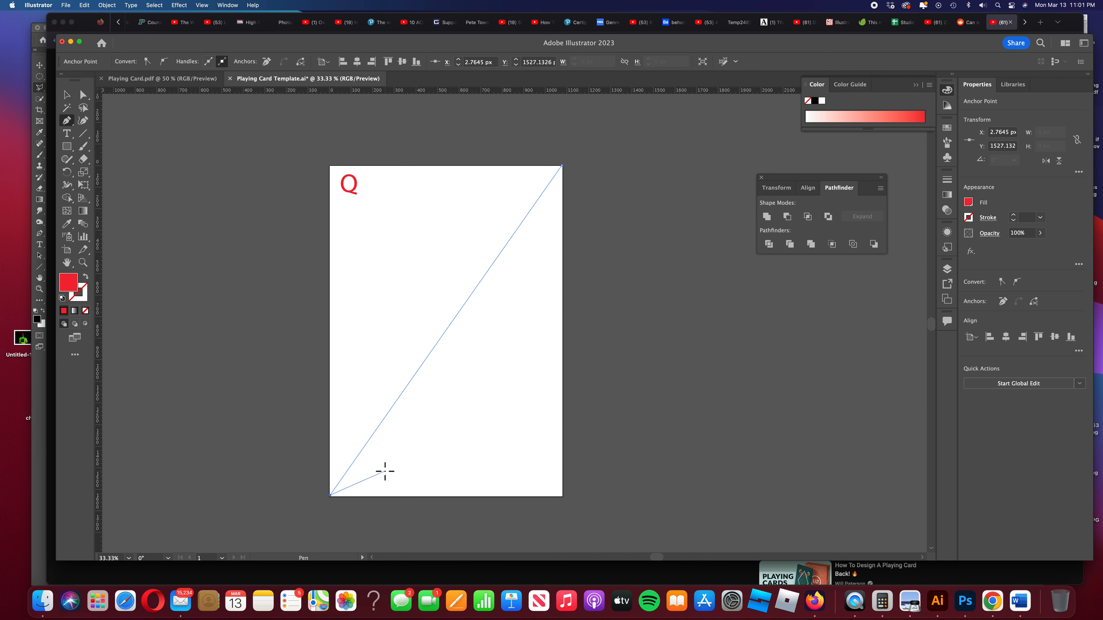
key("v")
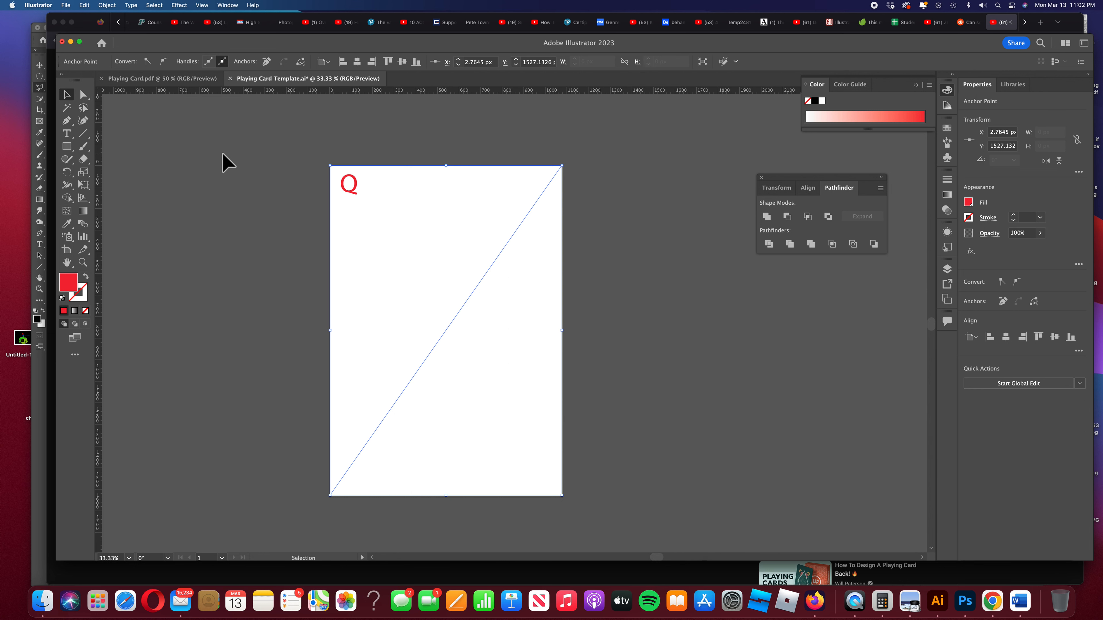
left_click(458, 314)
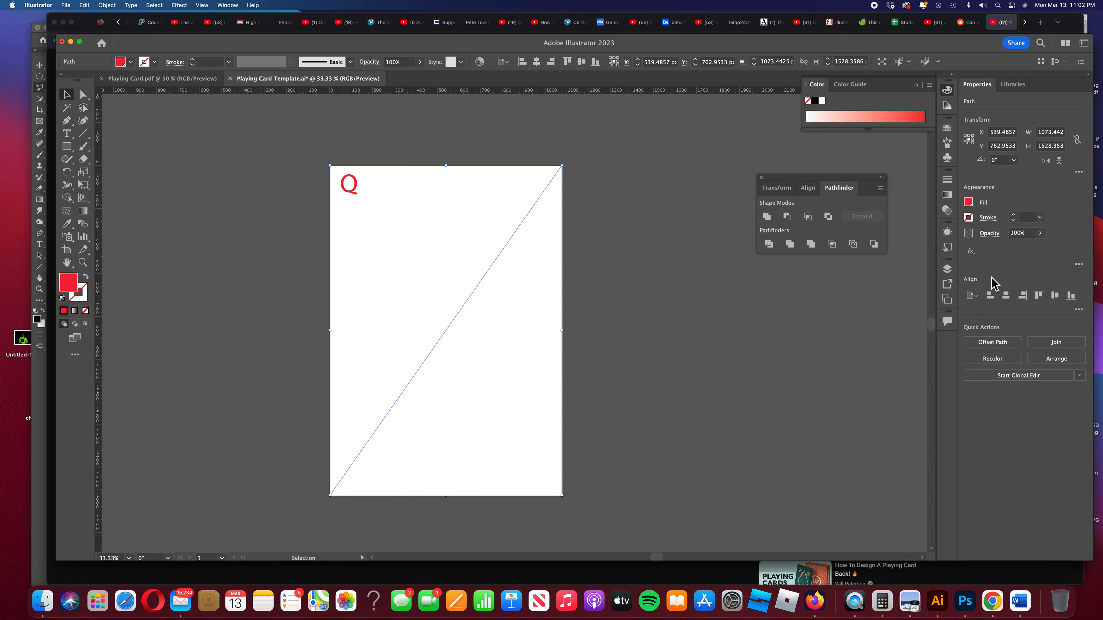
Create a new layer above Layer 1 and name it Card Mirror.
left_click(947, 269)
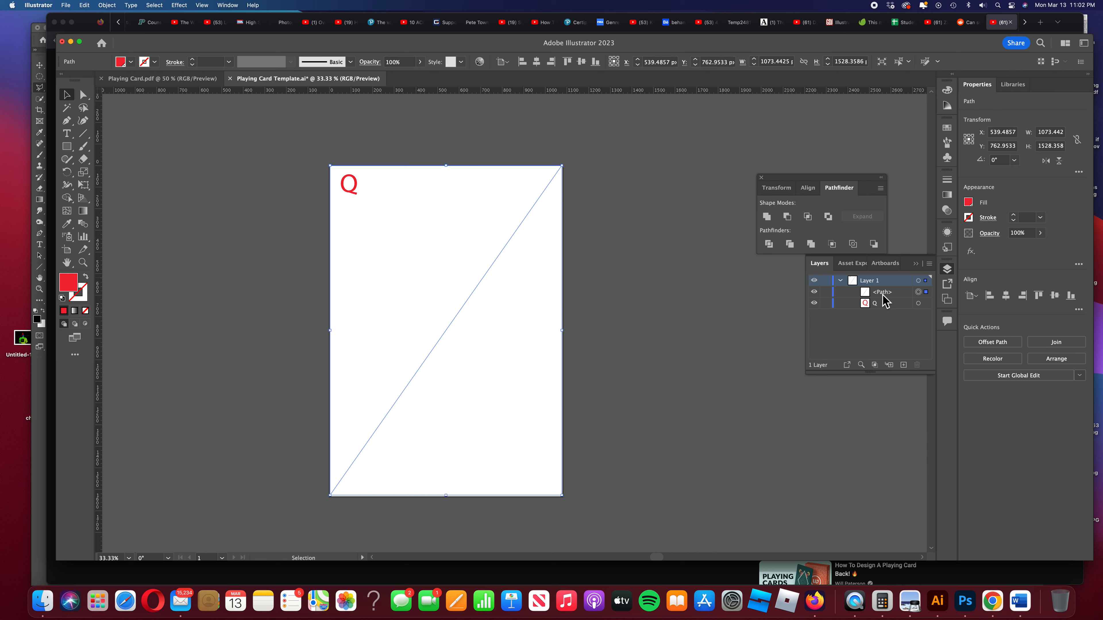
left_click(904, 365)
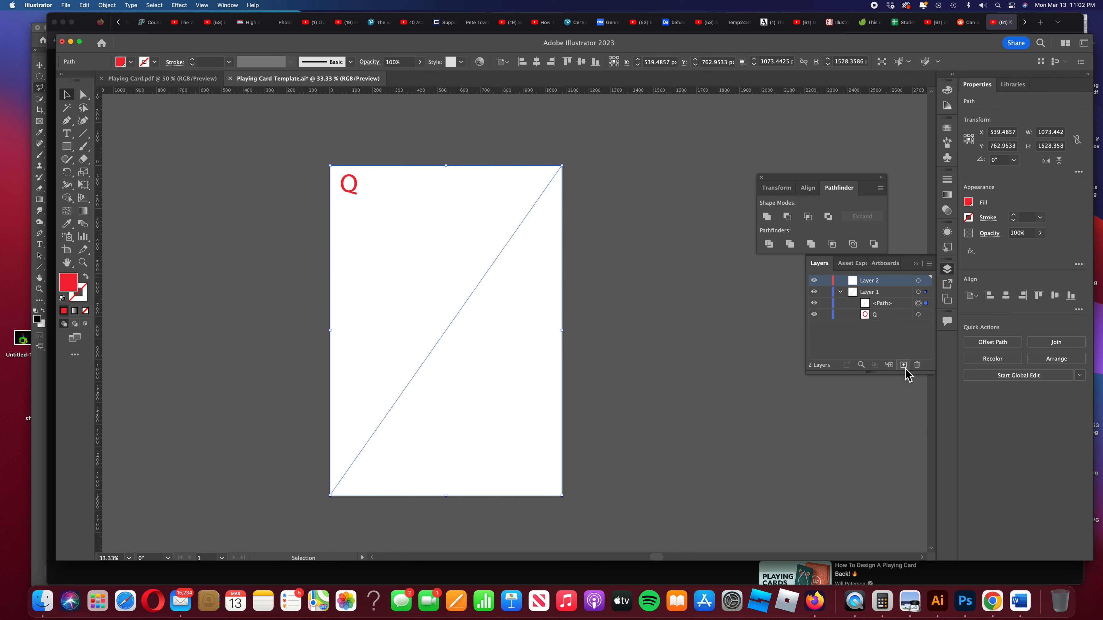
double_click(872, 283)
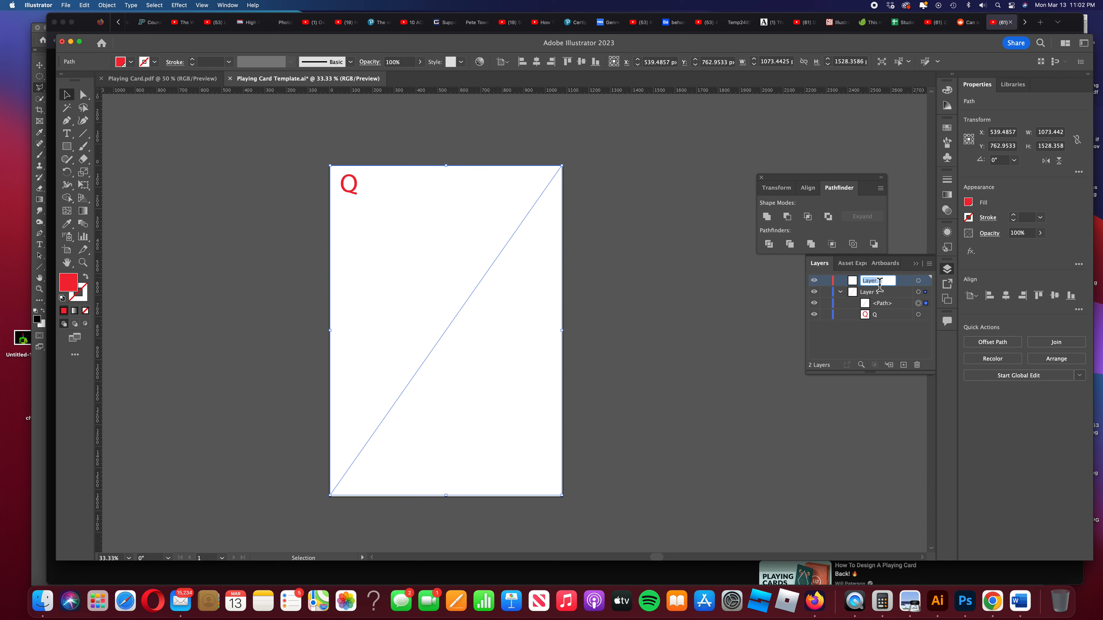
type("Card Mirror")
key("Return")
Select the Q and the diagonal path and send both to the Card Mirror layer.
left_click_drag(338, 175, 474, 308)
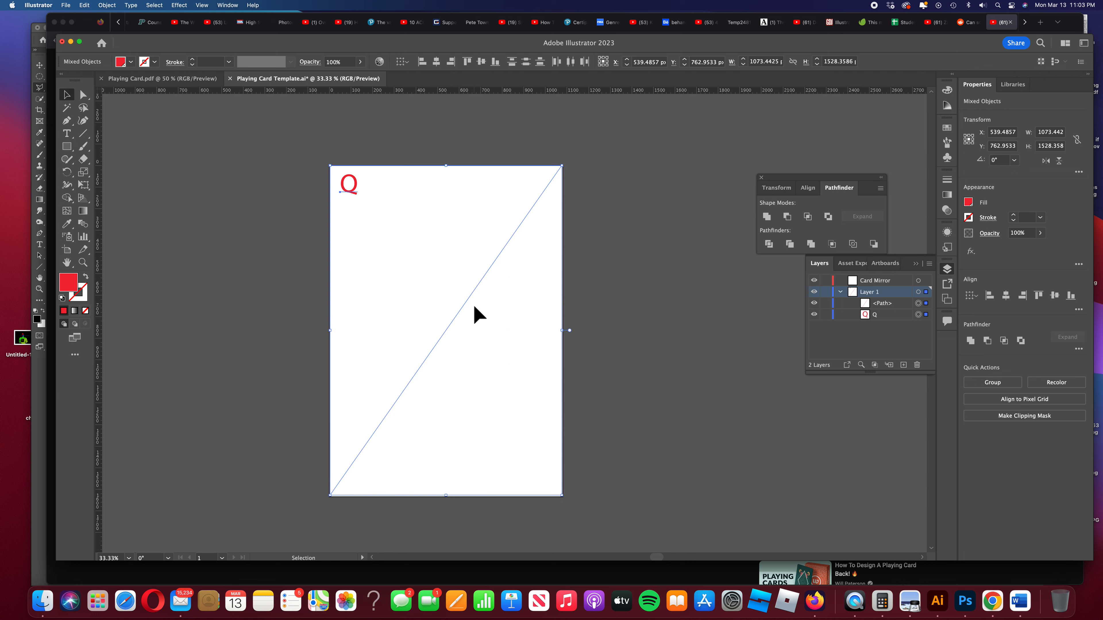
right_click(440, 268)
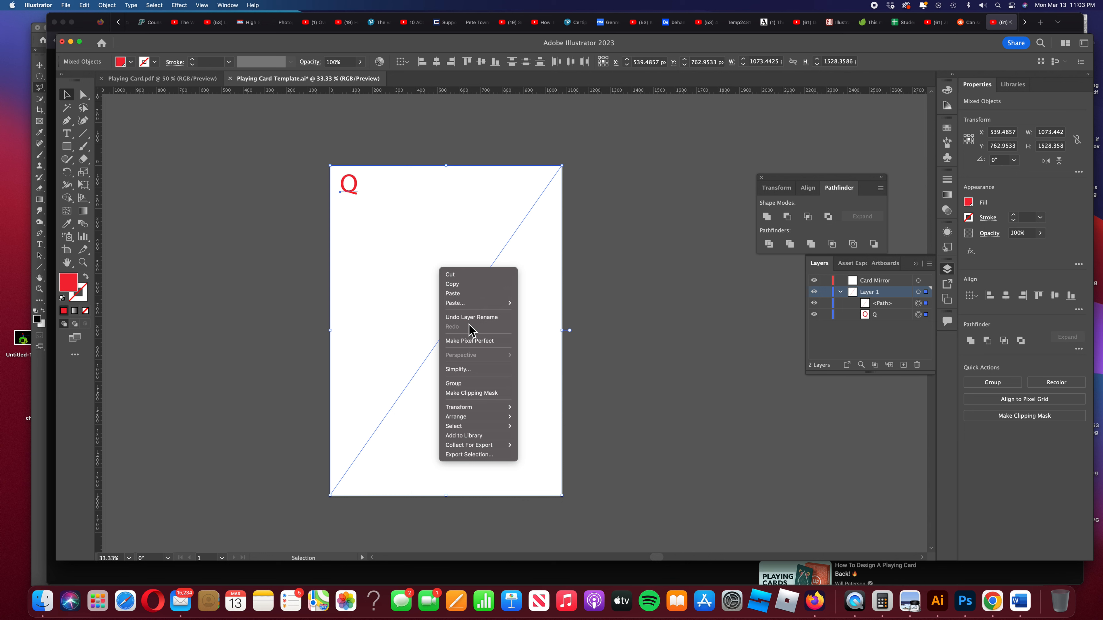
mouse_move(479, 420)
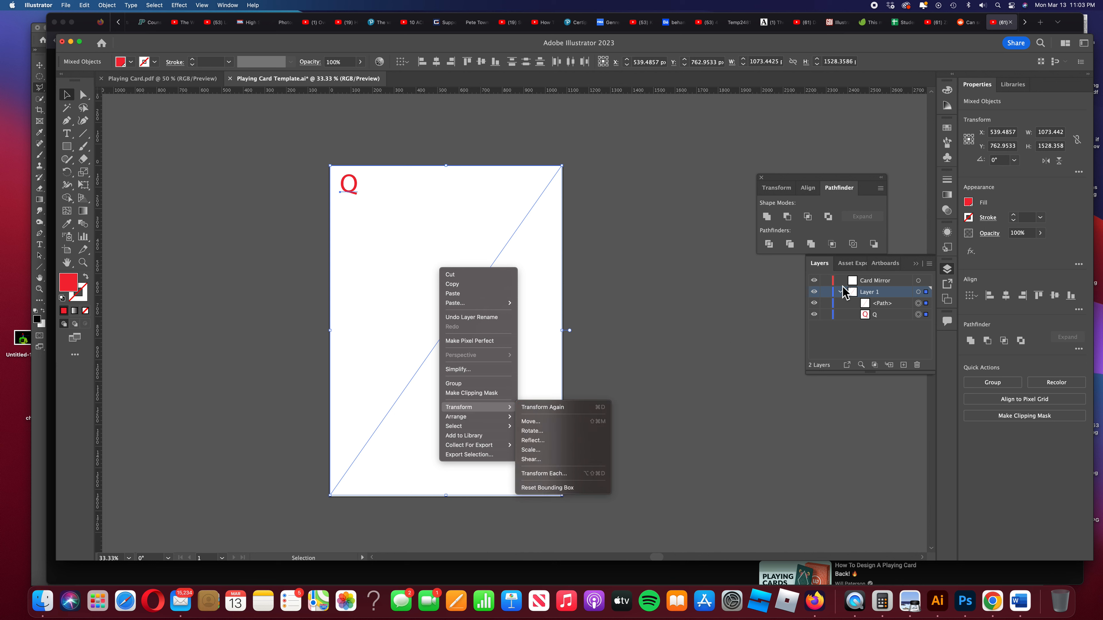
left_click(899, 284)
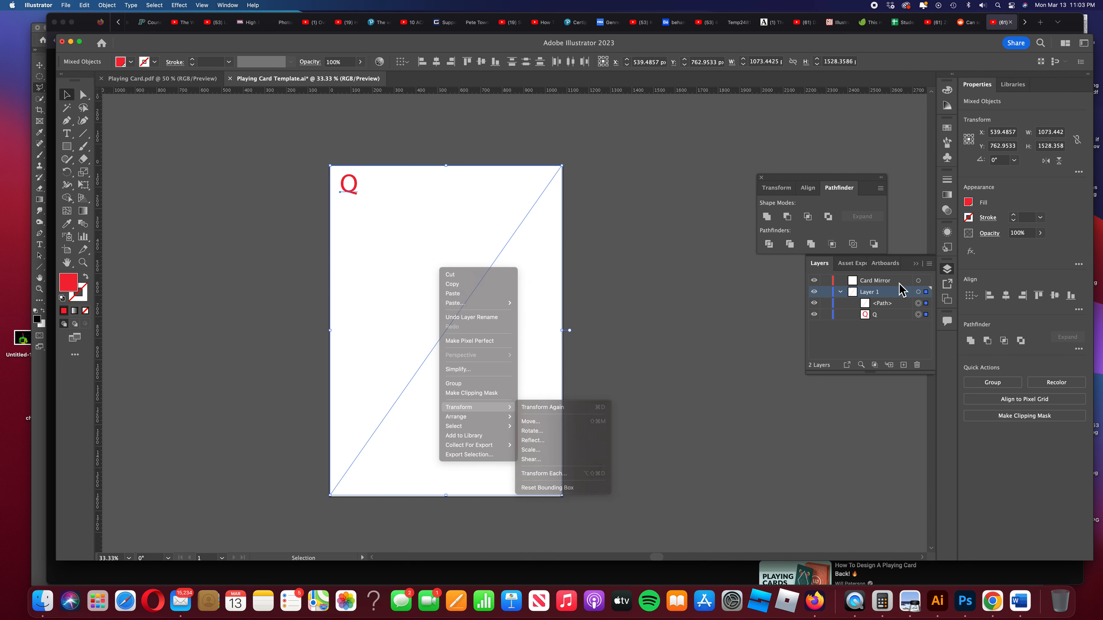
left_click(899, 284)
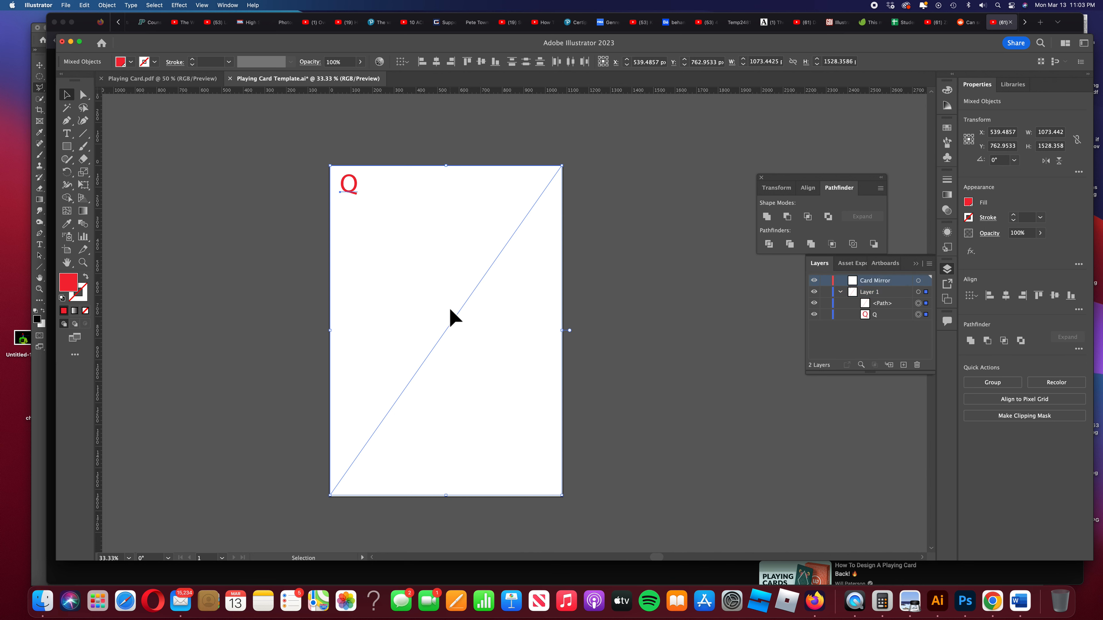
left_click_drag(338, 176, 460, 326)
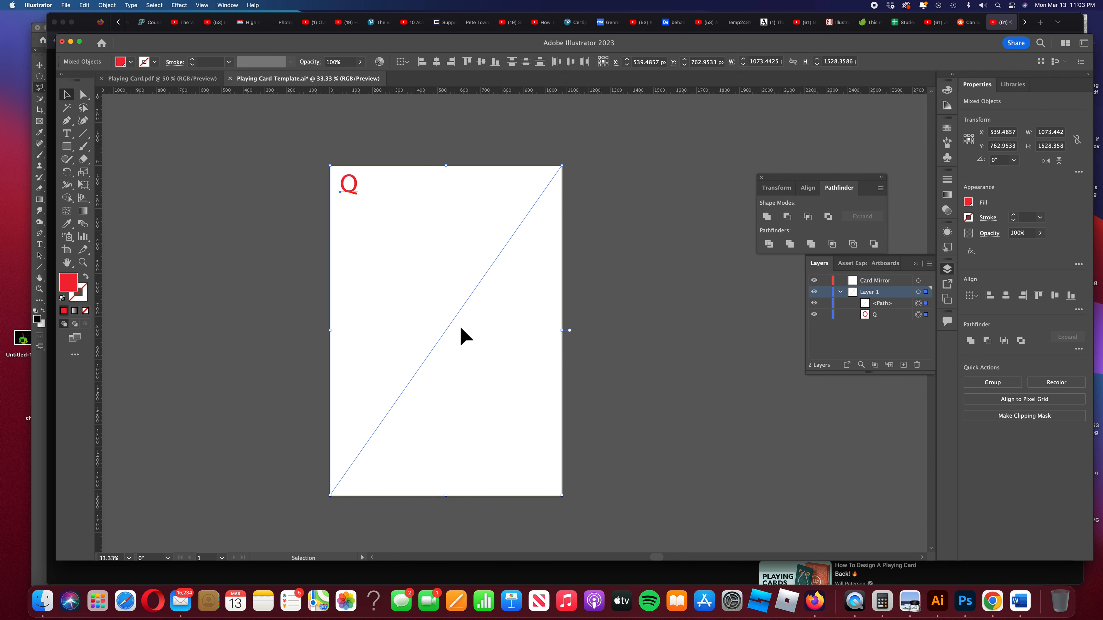
left_click(898, 281)
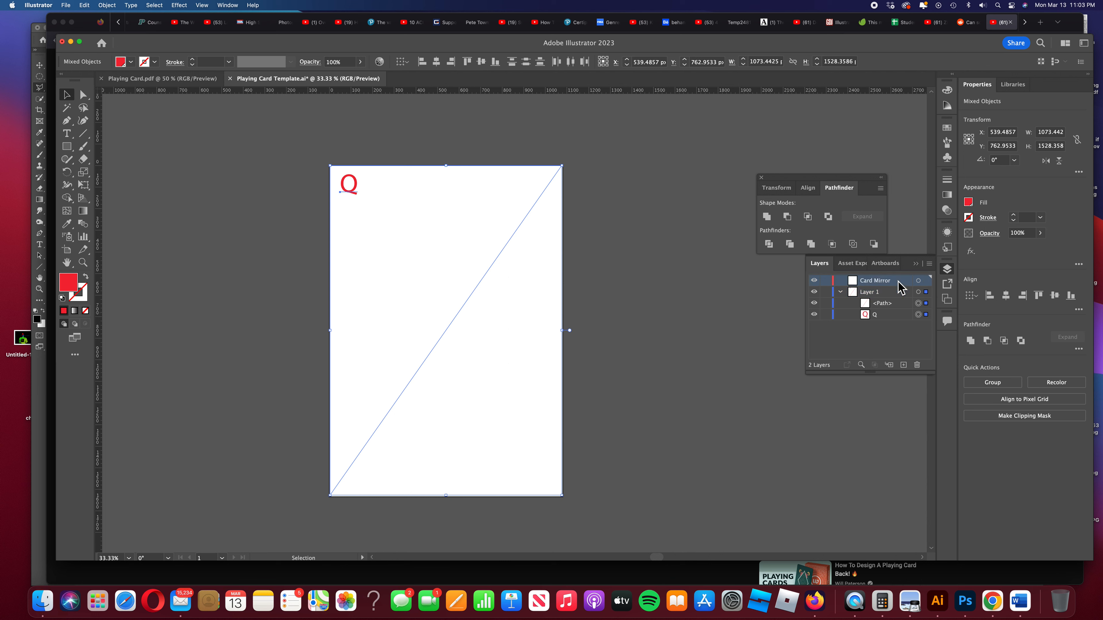
right_click(433, 335)
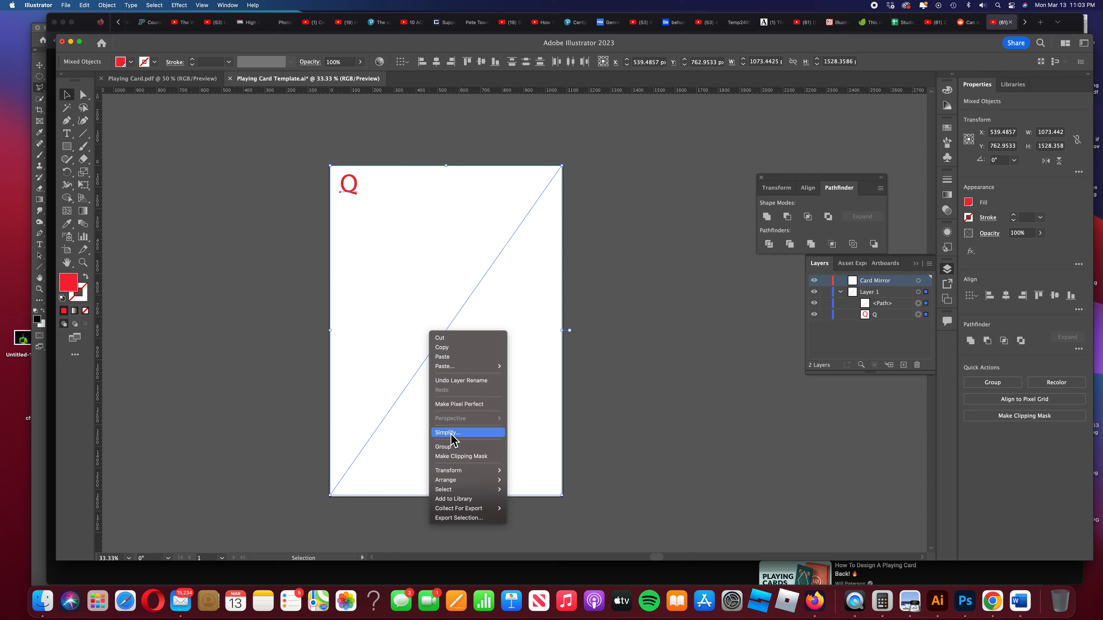
mouse_move(457, 472)
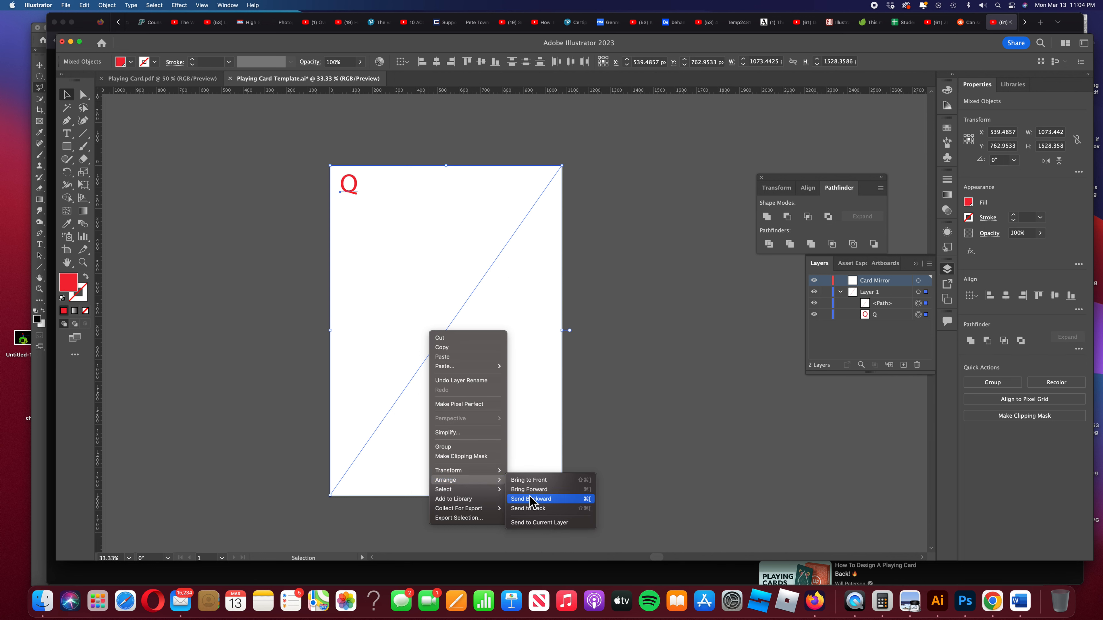
left_click(541, 523)
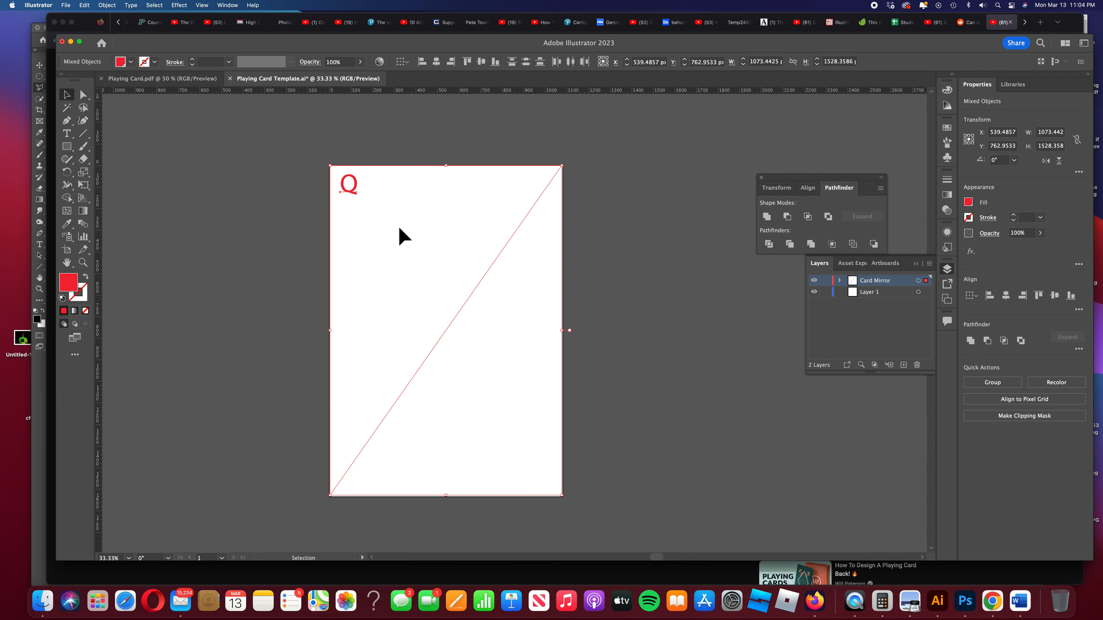
Draw a red test ellipse about 130 by 122 px below the Q, and undo it along with the artwork's move to Card Mirror.
left_click_drag(72, 152, 143, 178)
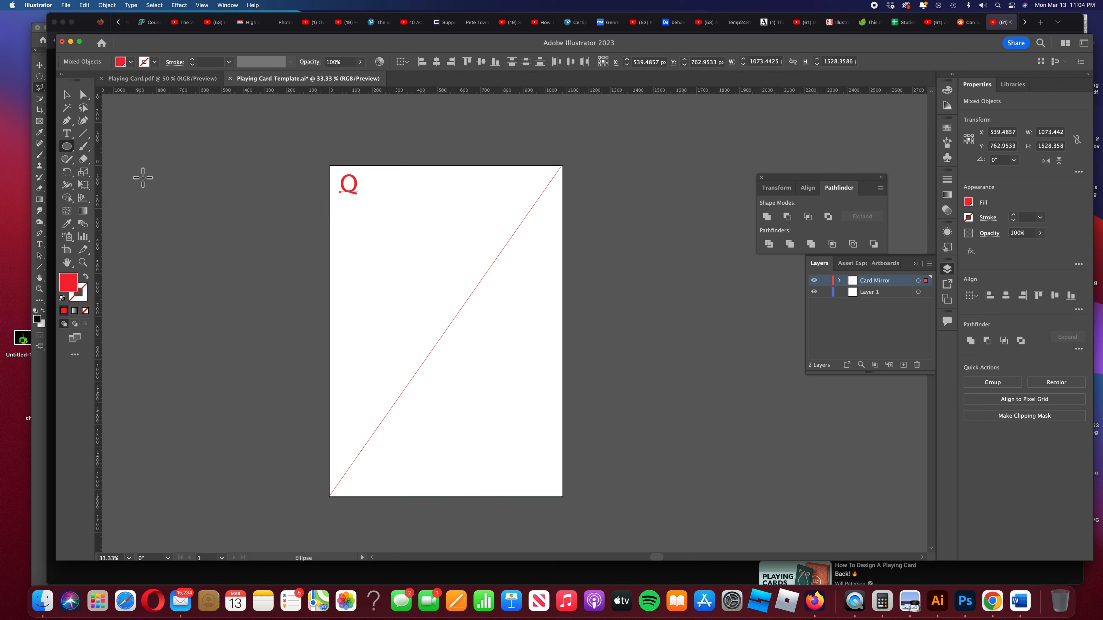
left_click_drag(379, 216, 409, 243)
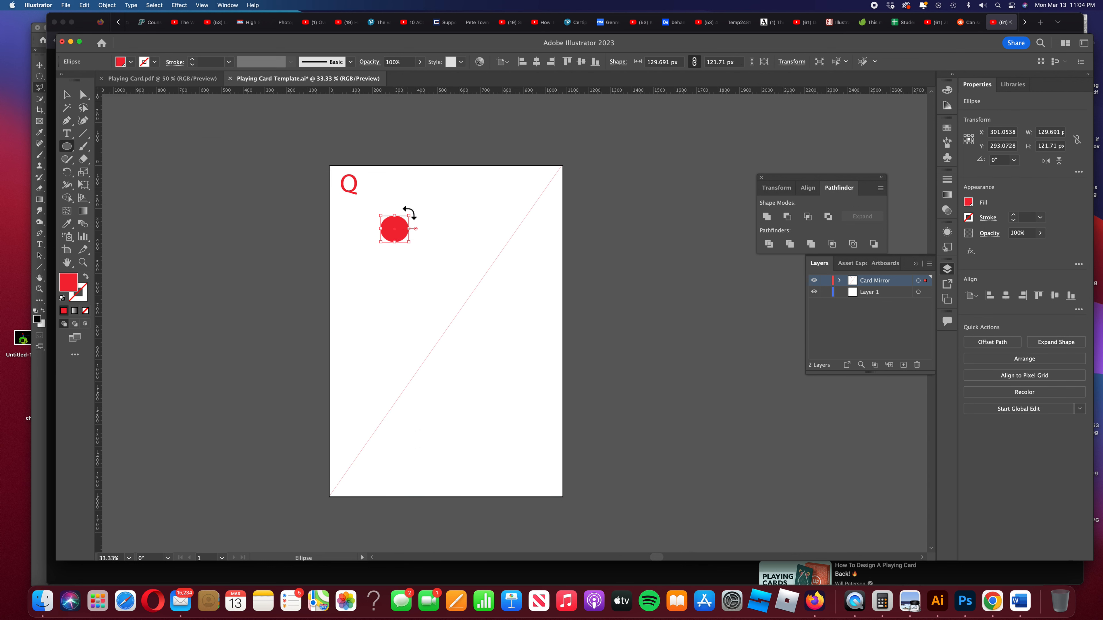
key("super+z")
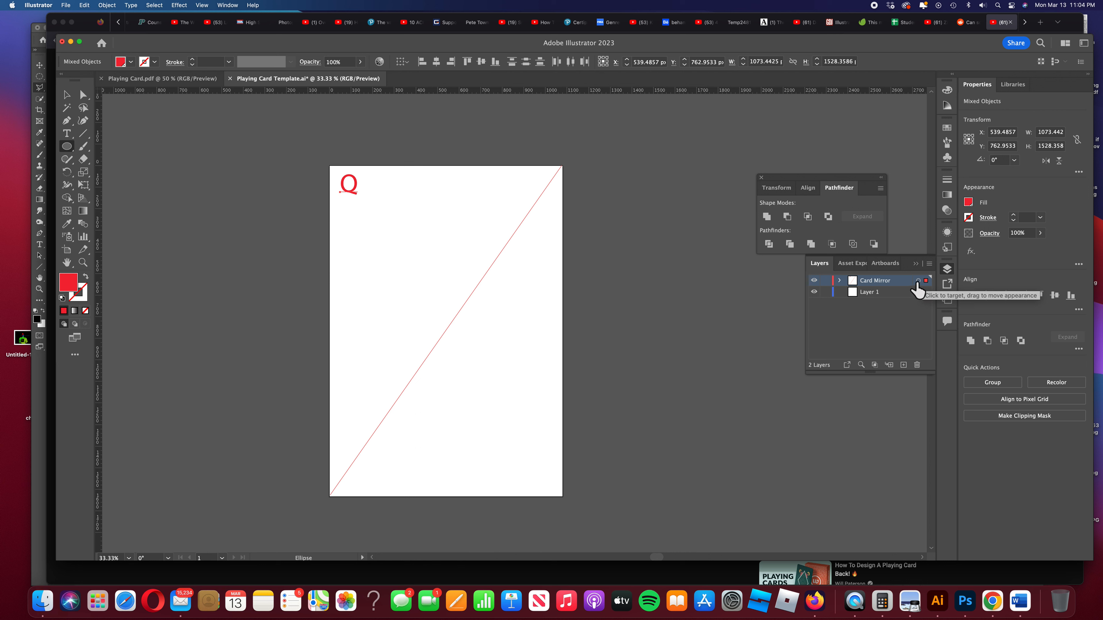
left_click(918, 282)
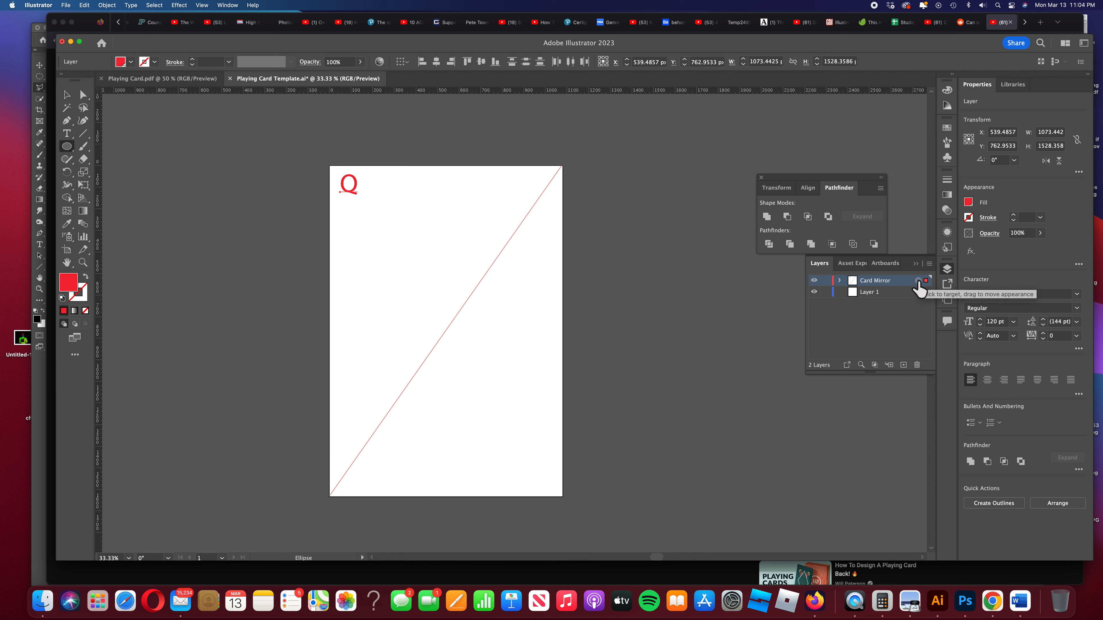
key("super+z")
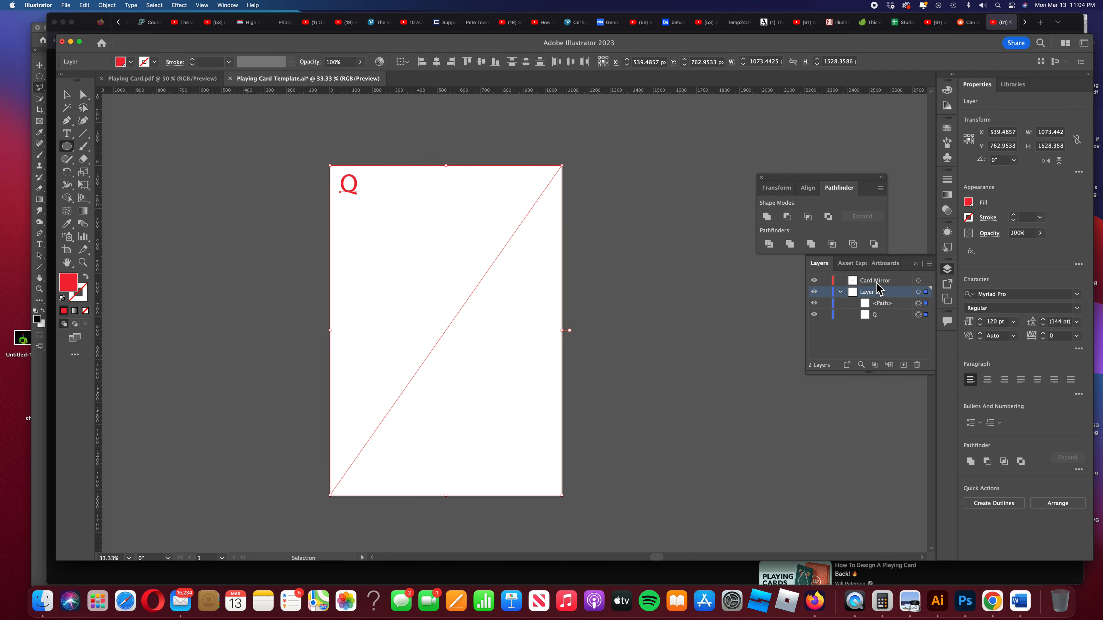
Reselect the Q and diagonal path and move them from Layer 1 into the Card Mirror layer with Send to Current Layer.
left_click(900, 281)
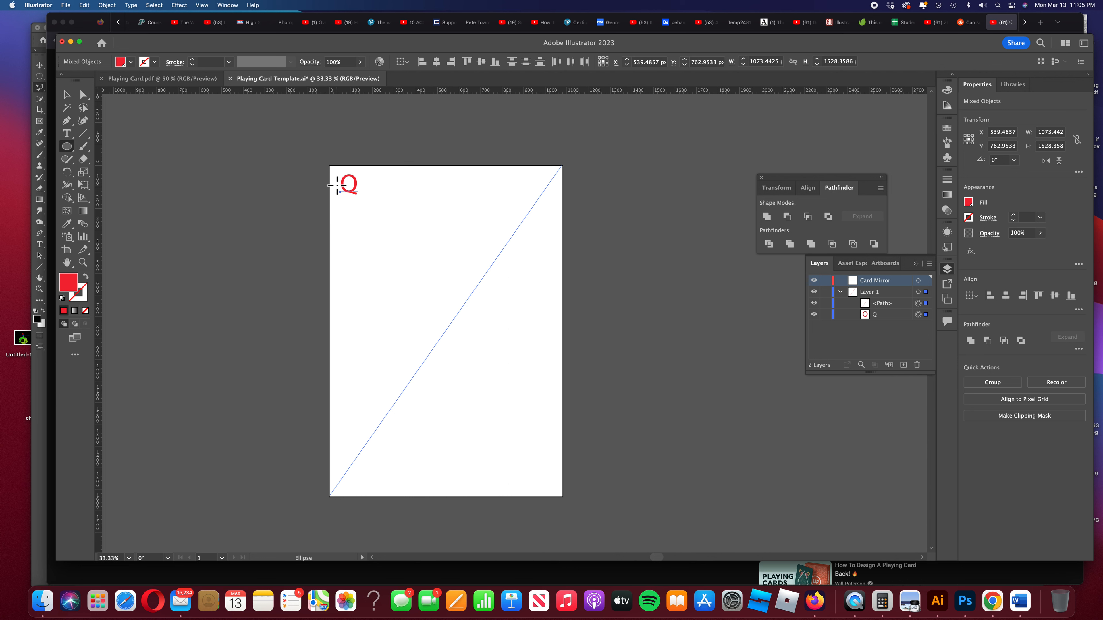
left_click(67, 94)
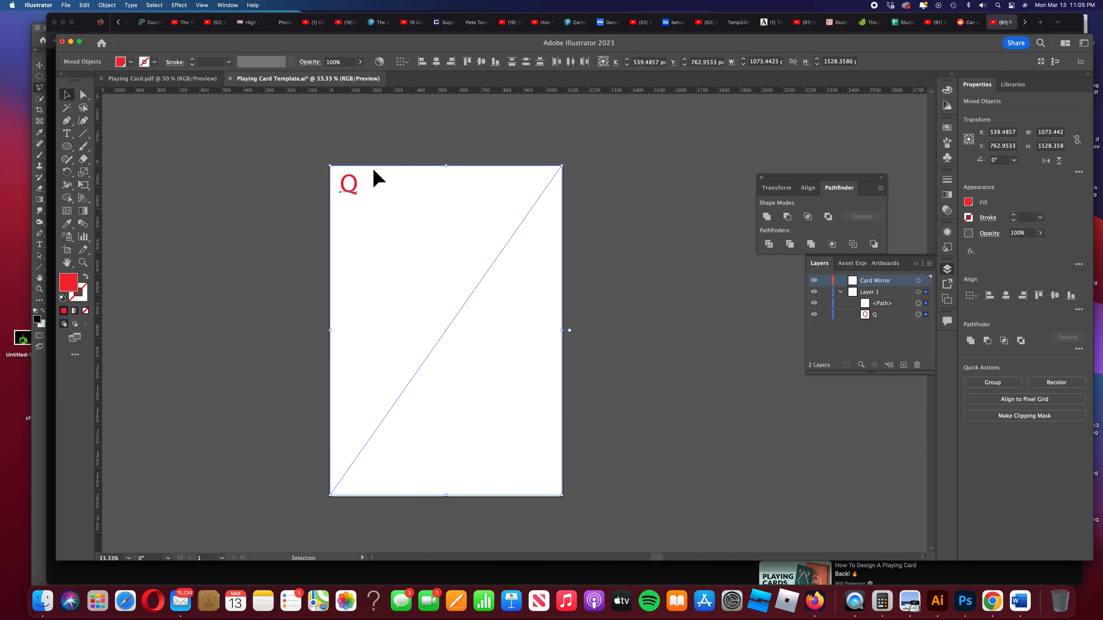
left_click_drag(337, 175, 468, 312)
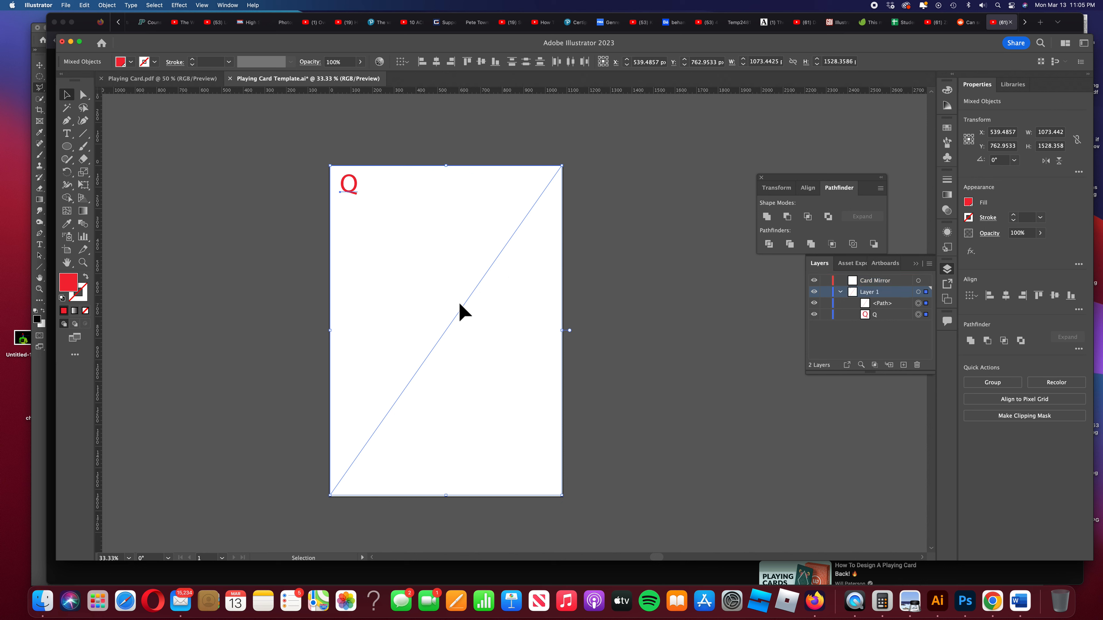
left_click(897, 282)
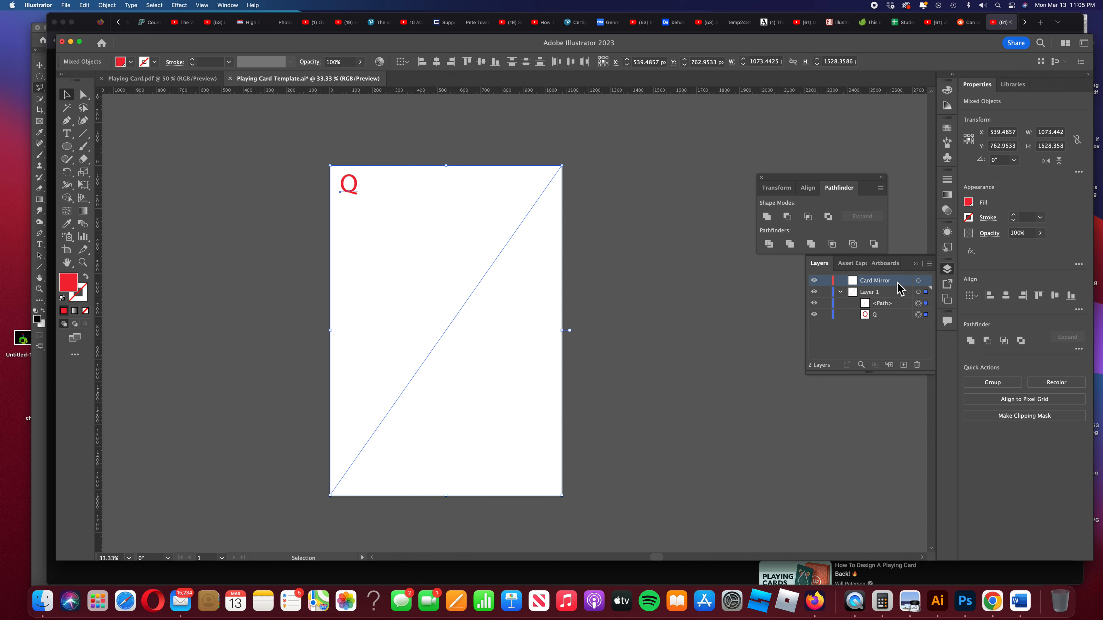
right_click(446, 290)
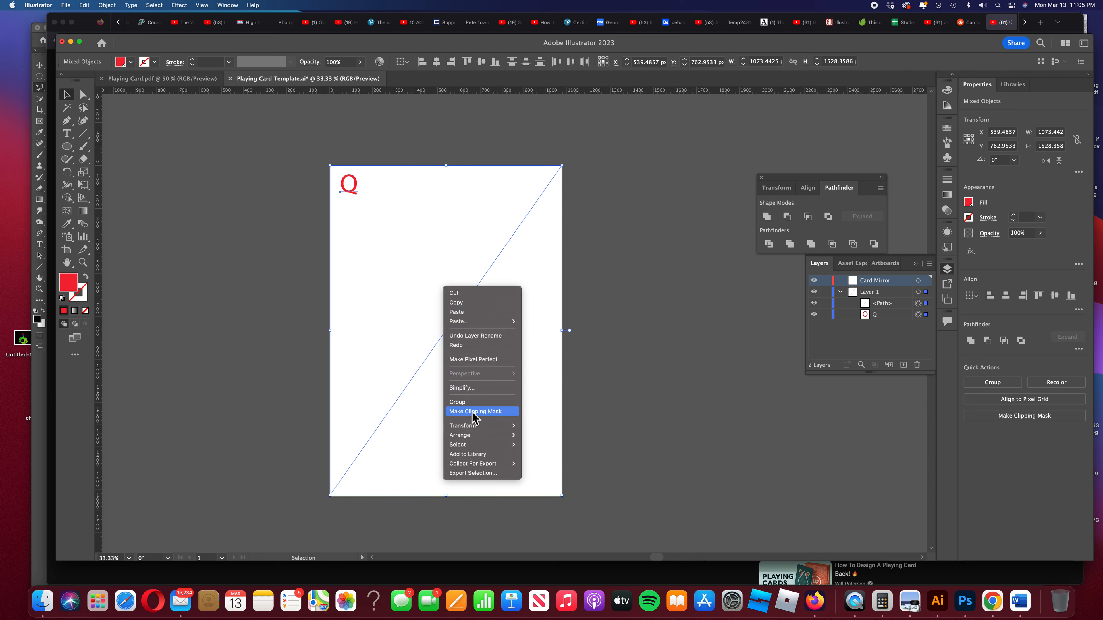
mouse_move(475, 428)
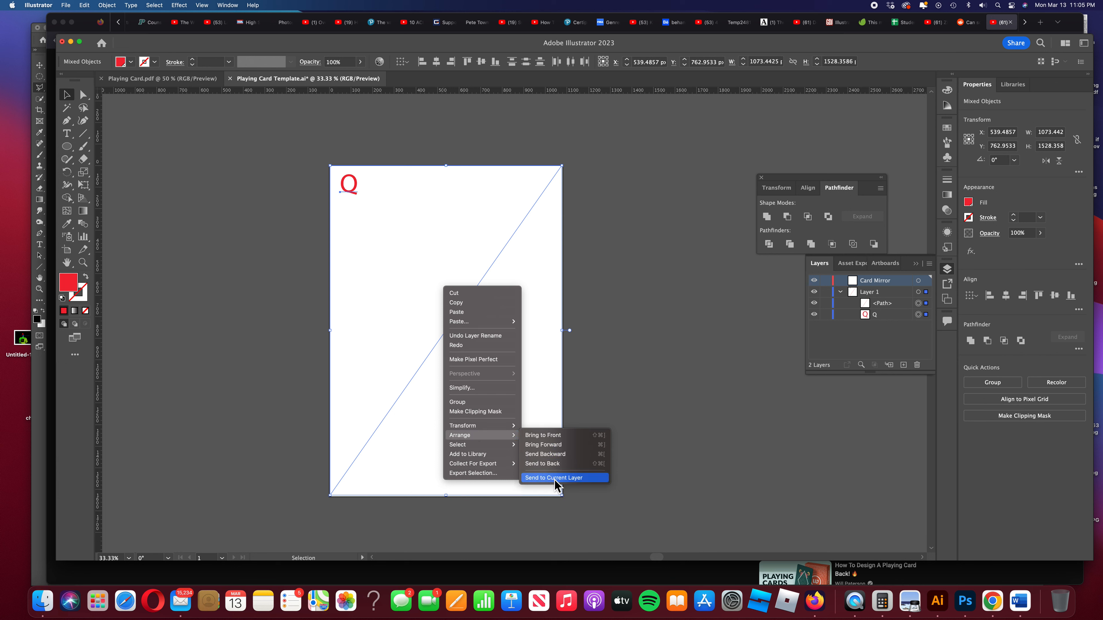
left_click(555, 479)
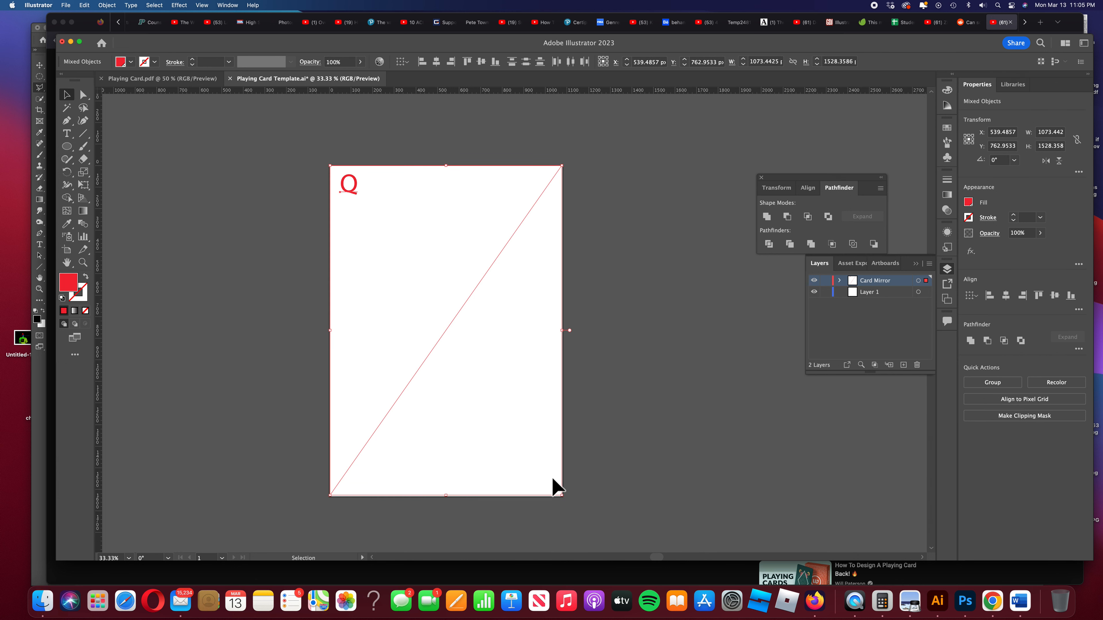
Target the whole Card Mirror layer and apply a Transform effect with Reflect X, Reflect Y and 1 copy.
left_click(918, 281)
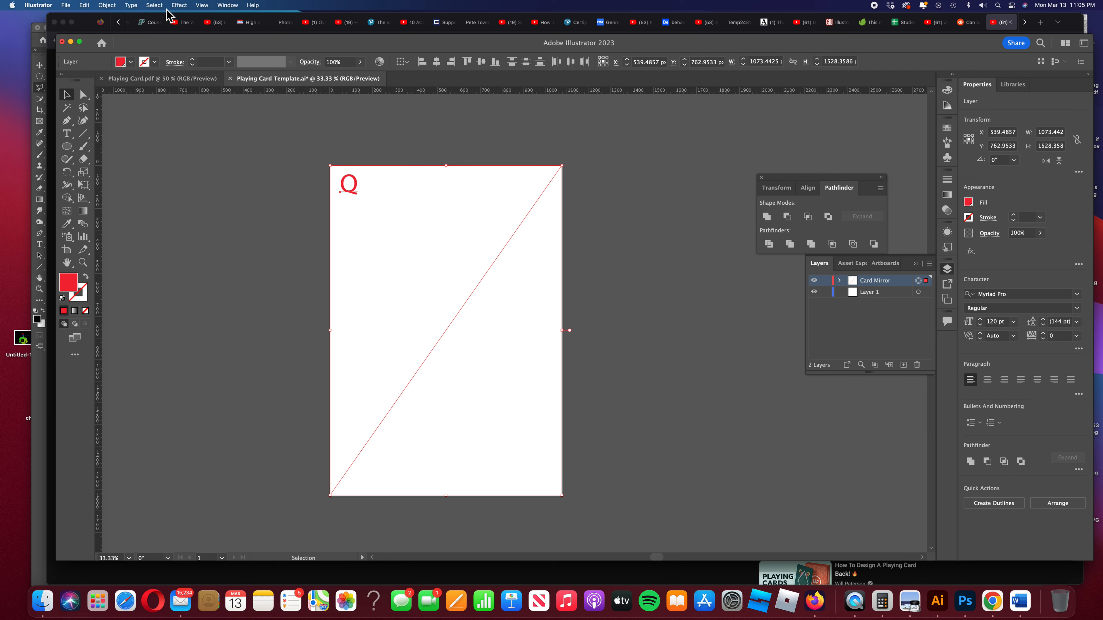
left_click(180, 6)
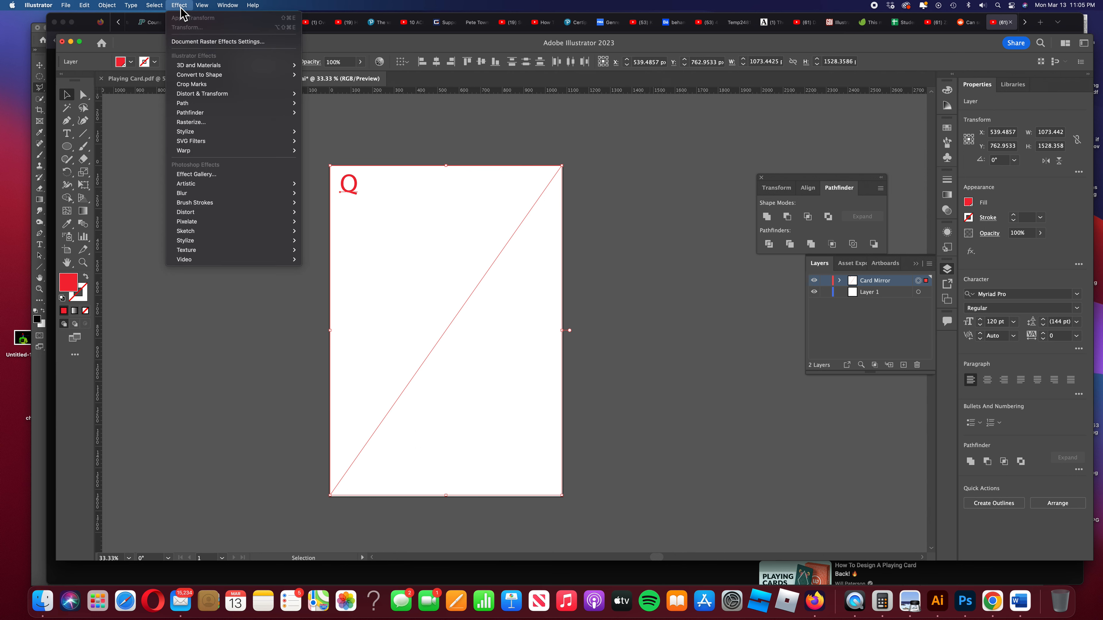
mouse_move(192, 95)
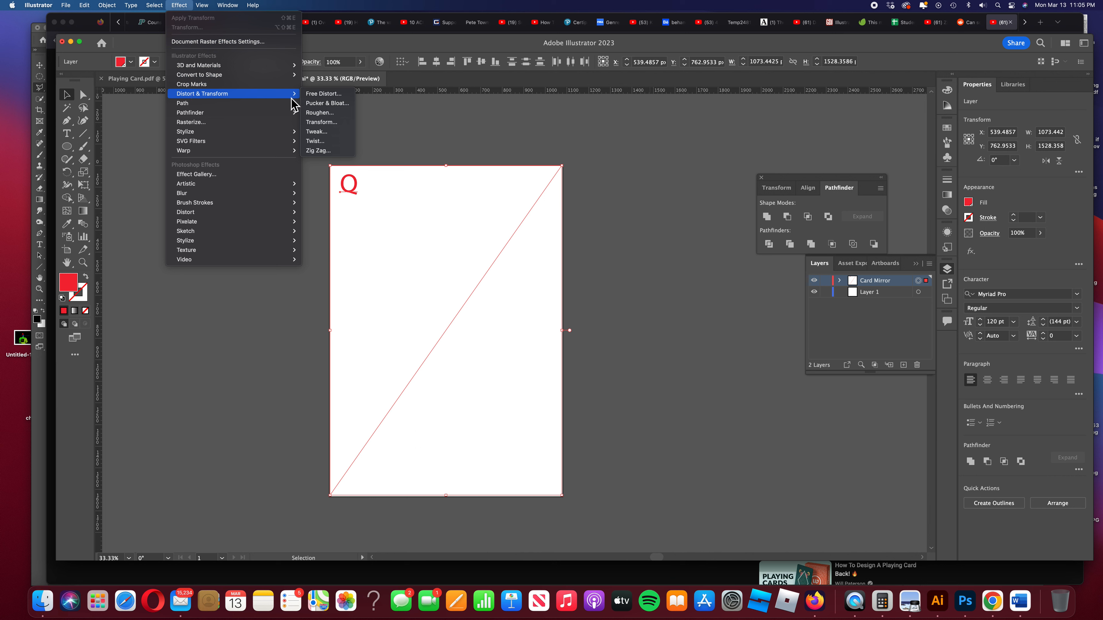
left_click(317, 125)
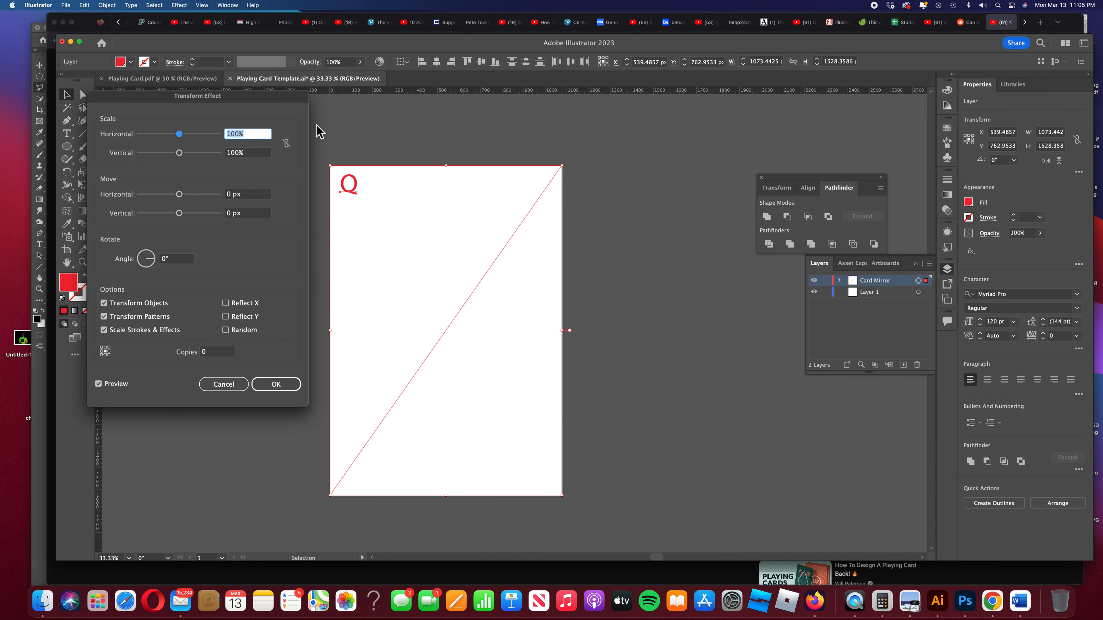
left_click_drag(235, 105, 719, 112)
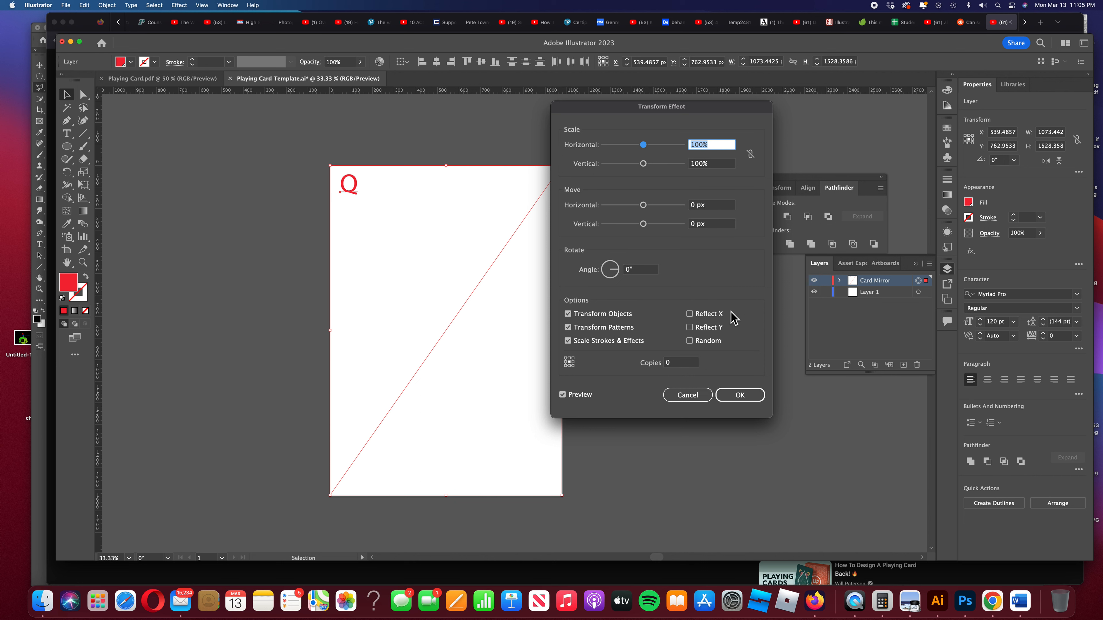
left_click(690, 314)
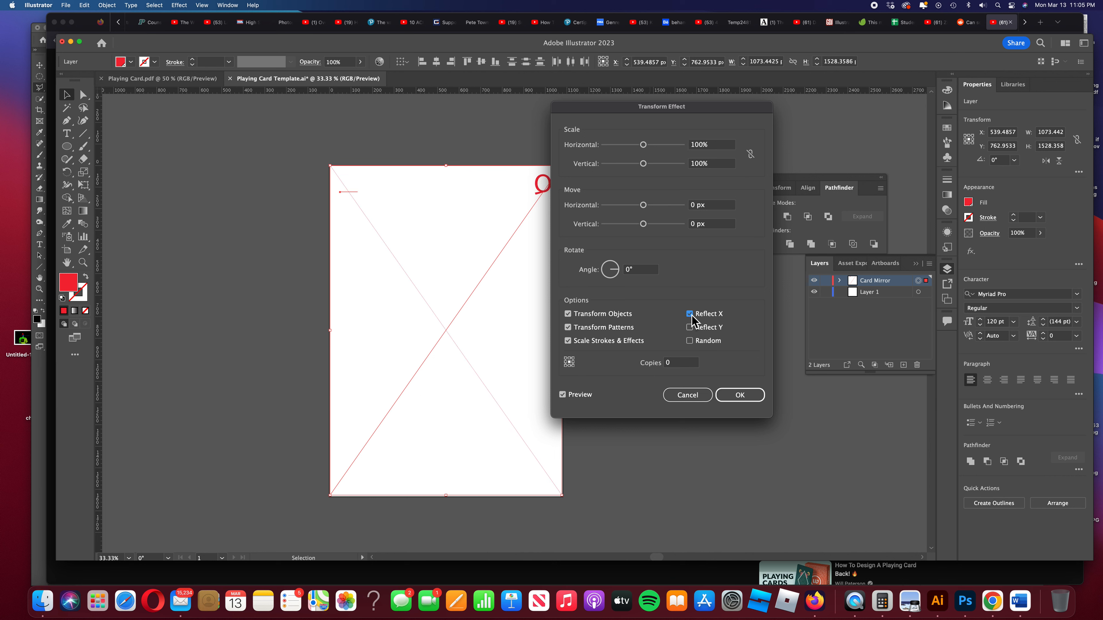
left_click_drag(695, 106, 717, 108)
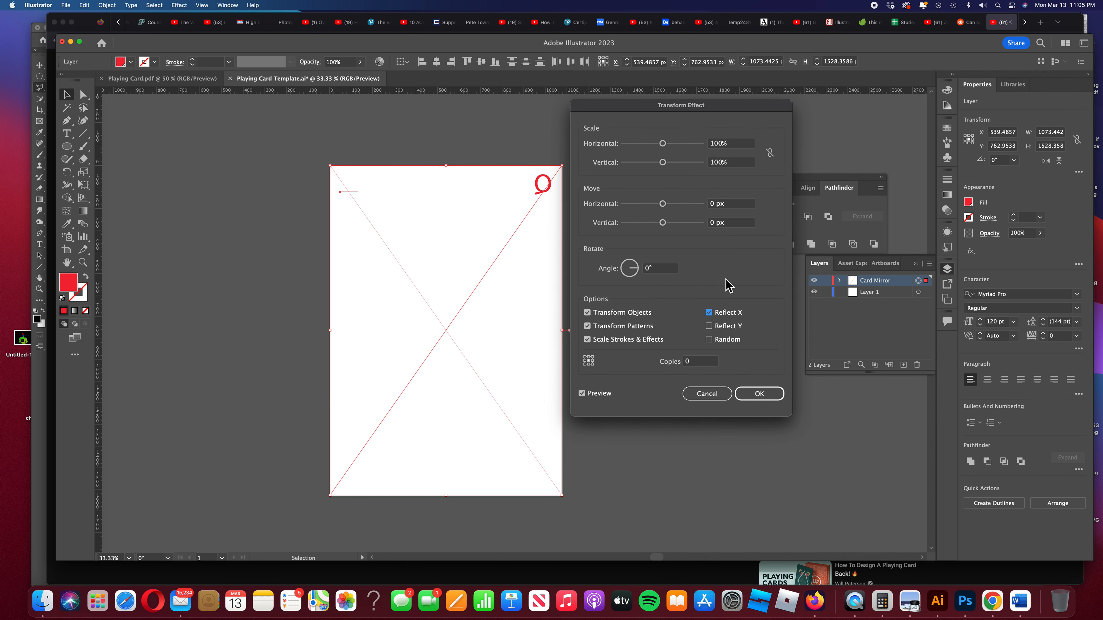
left_click(709, 326)
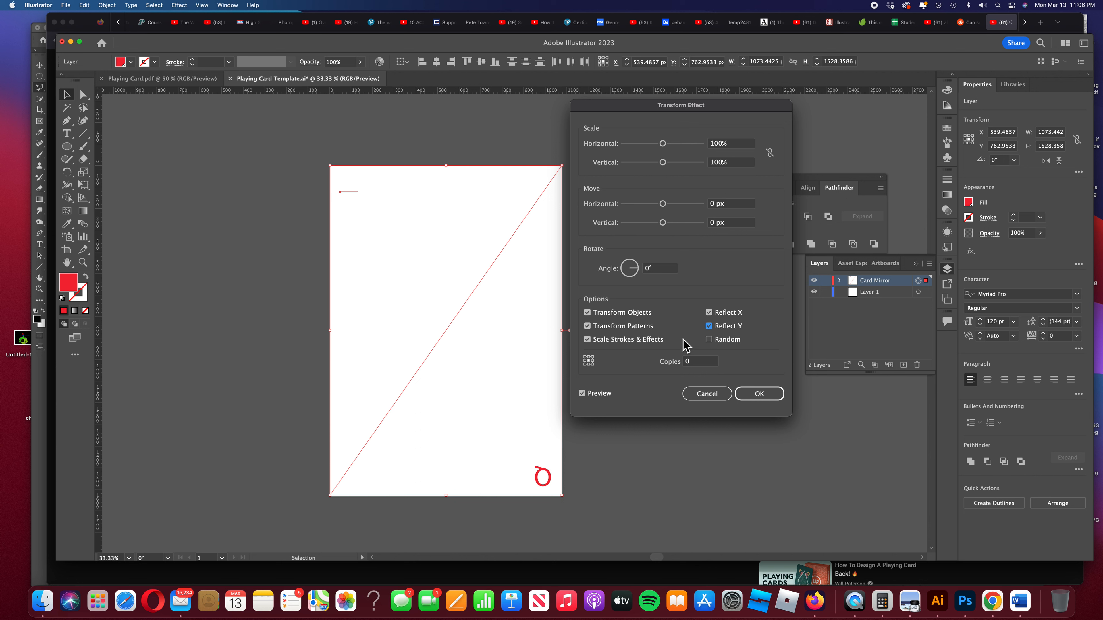
left_click(694, 365)
type("1")
left_click(766, 399)
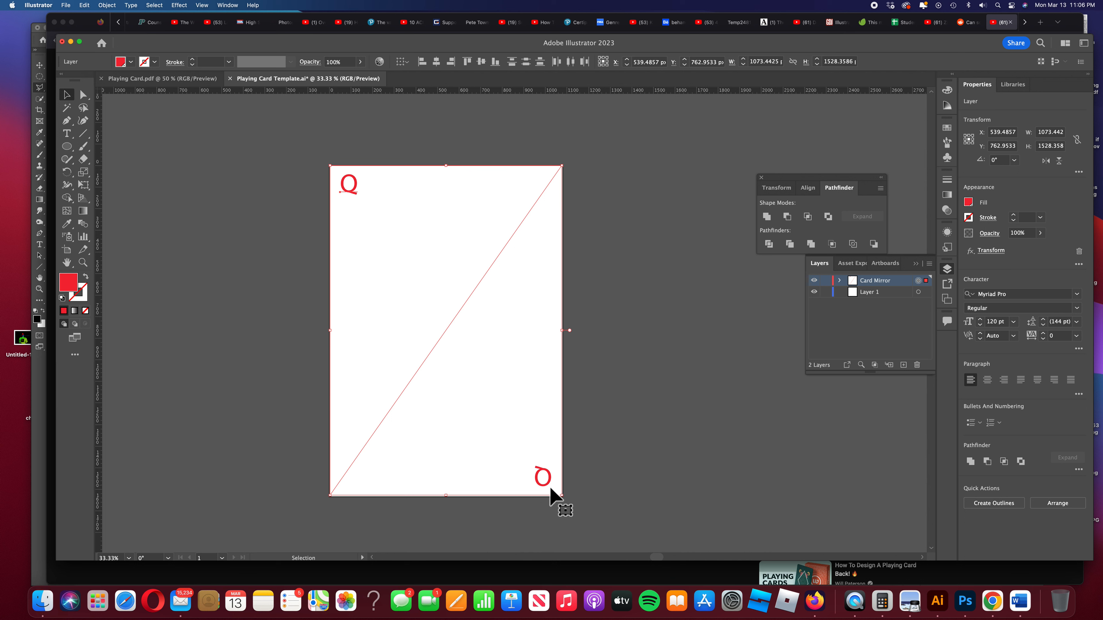
Test the mirroring with a red ellipse about 140 by 180 px below the upper Q, and delete it.
left_click(67, 147)
left_click(115, 173)
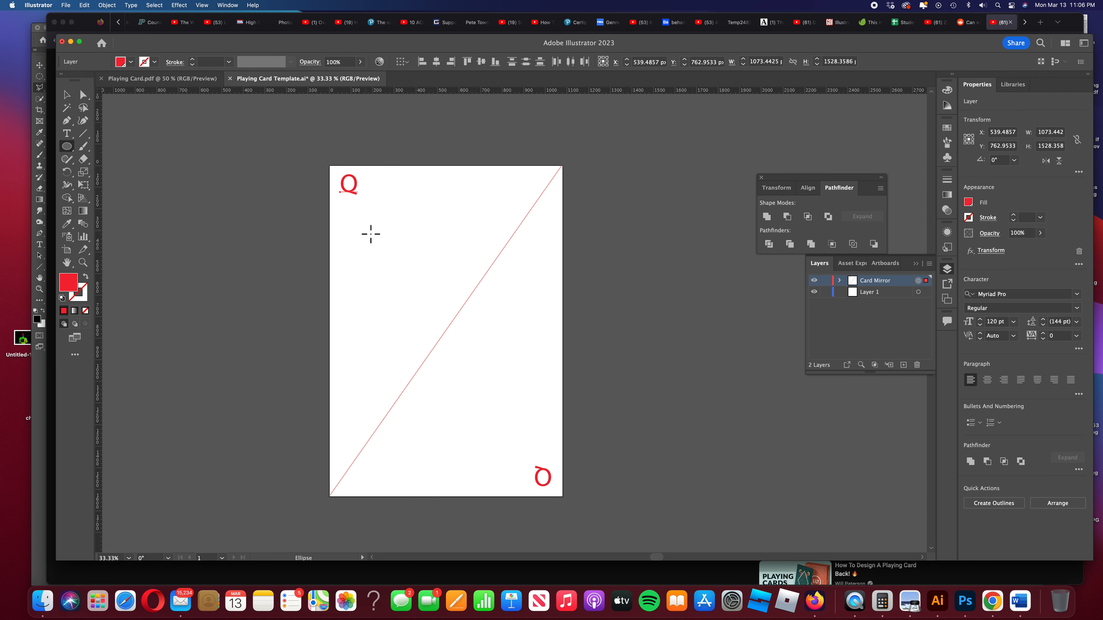
left_click_drag(377, 223, 408, 256)
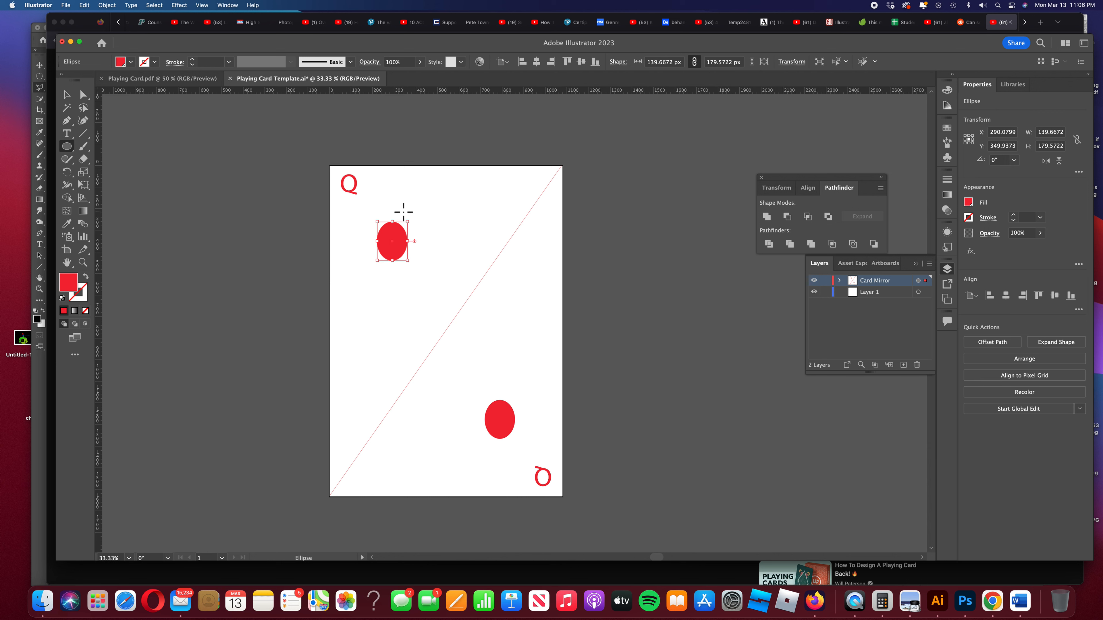
key("Delete")
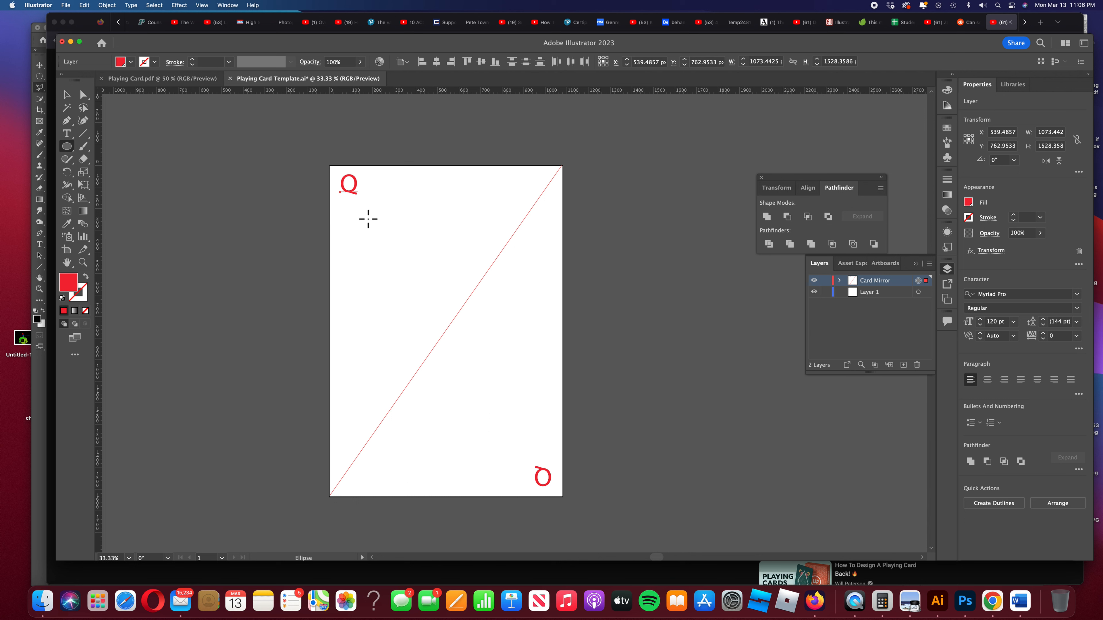
Draw a red rectangle about 351 by 443 px in the card's upper half, below and beside the upper Q.
left_click_drag(67, 147, 119, 150)
left_click_drag(369, 215, 446, 310)
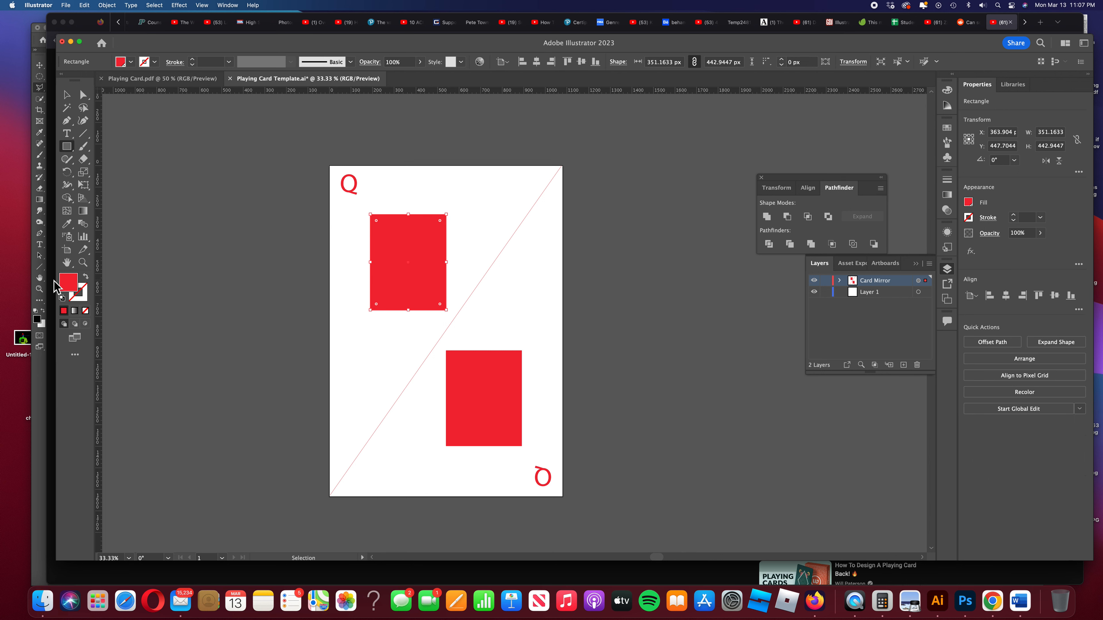
Remove the red rectangle's fill and give it a near-black stroke, color 050505.
left_click(86, 311)
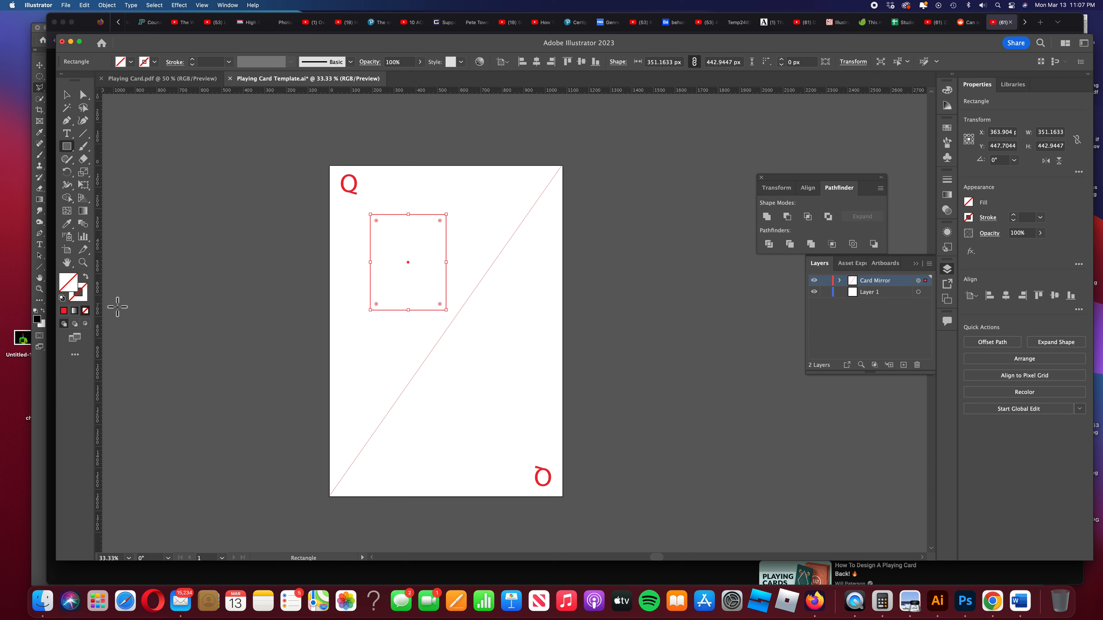
left_click(87, 298)
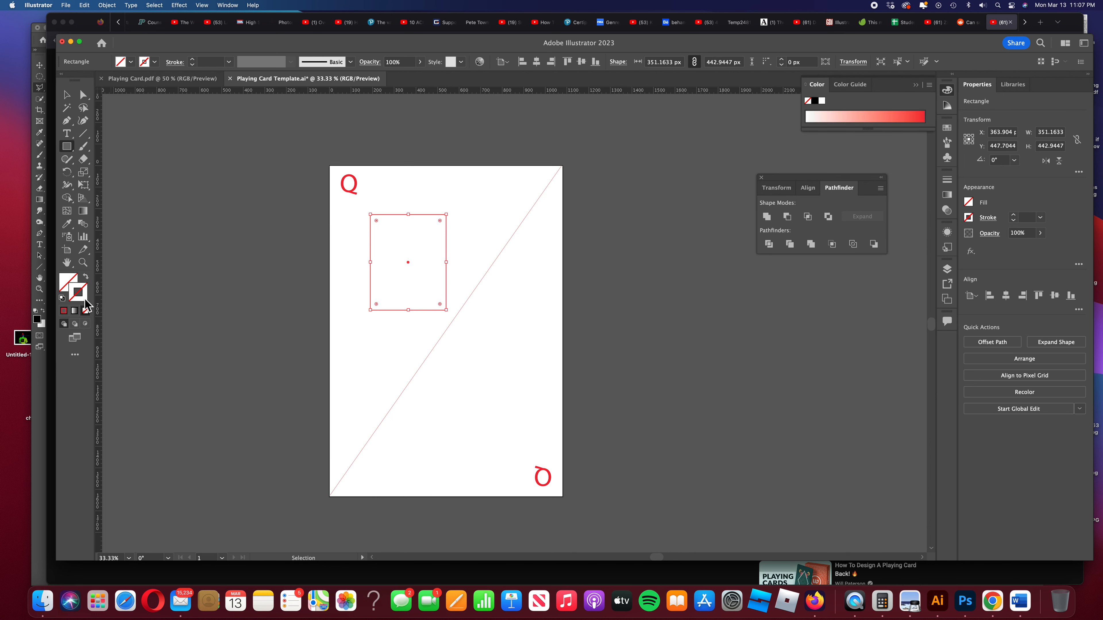
double_click(83, 299)
left_click_drag(290, 396, 206, 488)
left_click(457, 357)
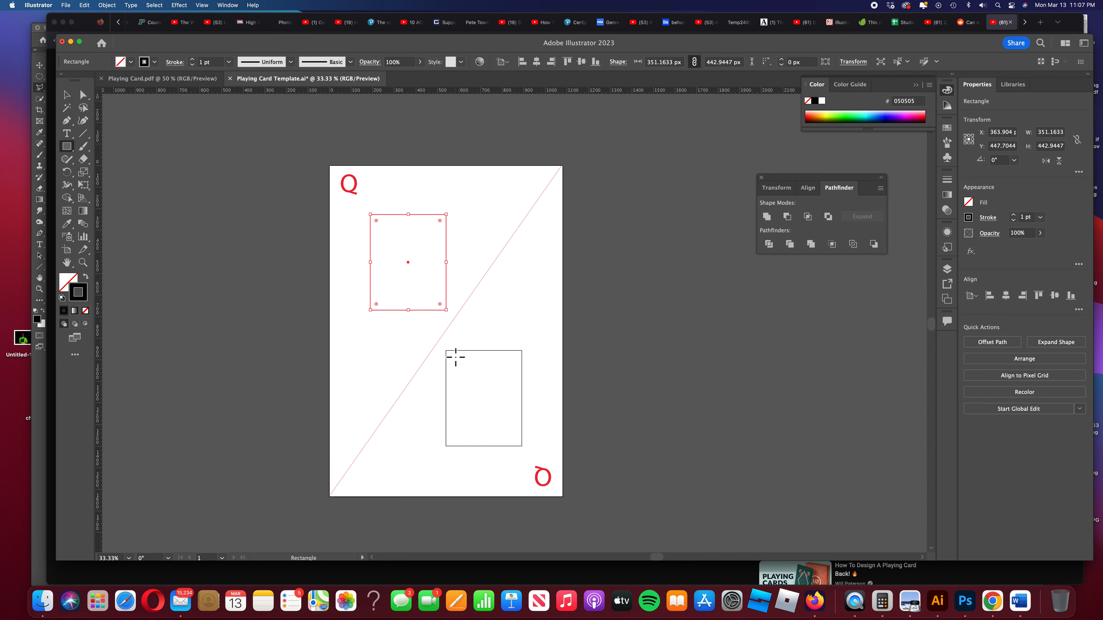
Set the outlined rectangle's stroke weight to 10 pt and deselect it.
left_click(229, 61)
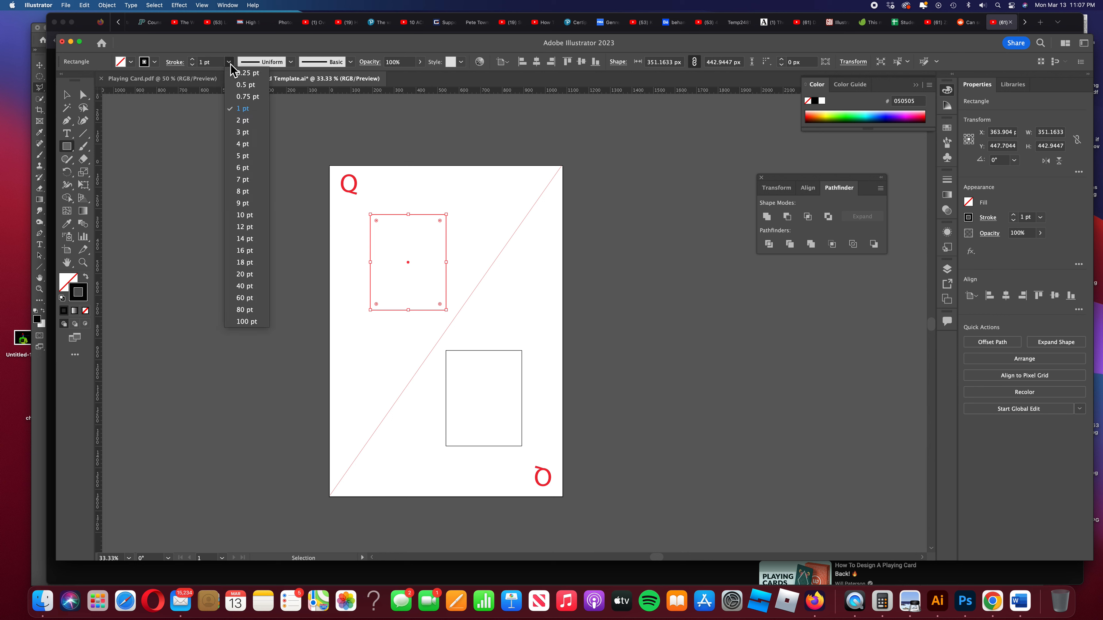
left_click(245, 215)
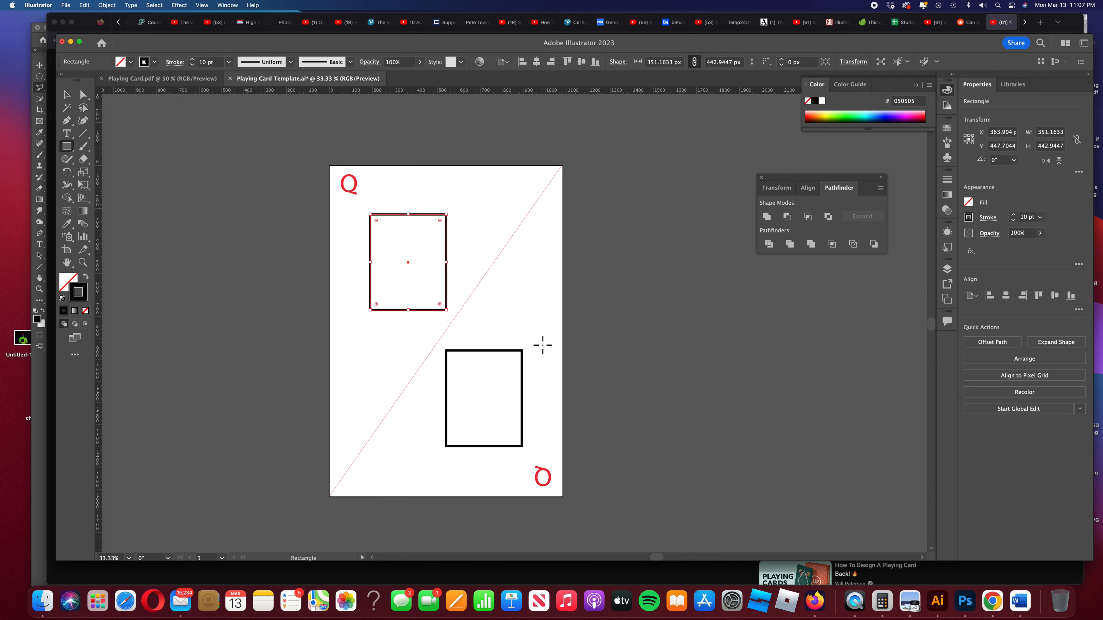
left_click(66, 95)
left_click(439, 197)
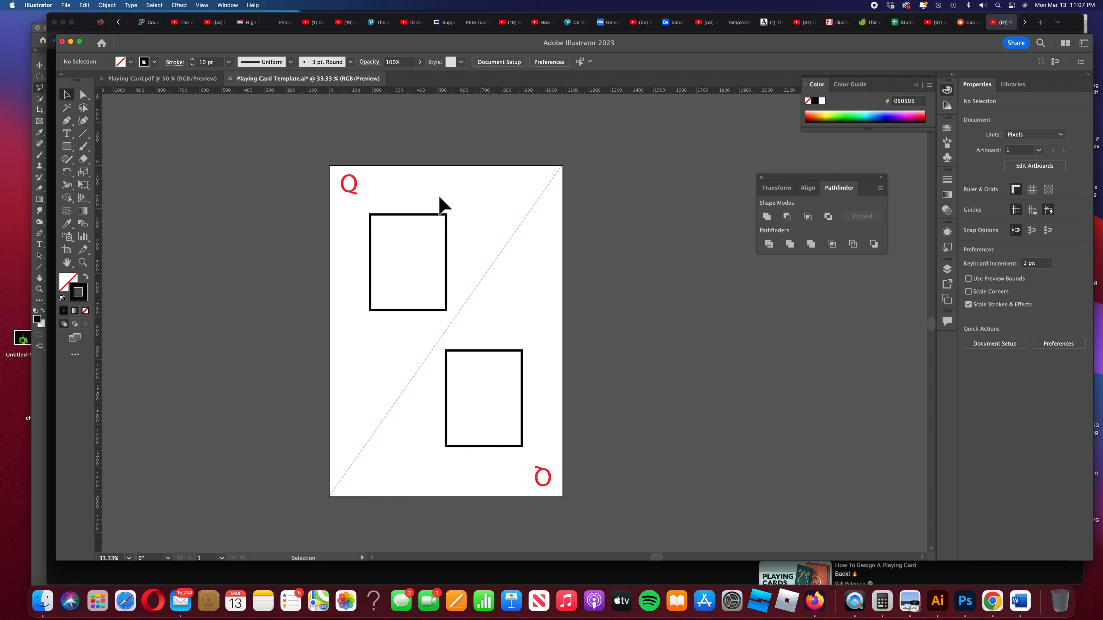
left_click(426, 214)
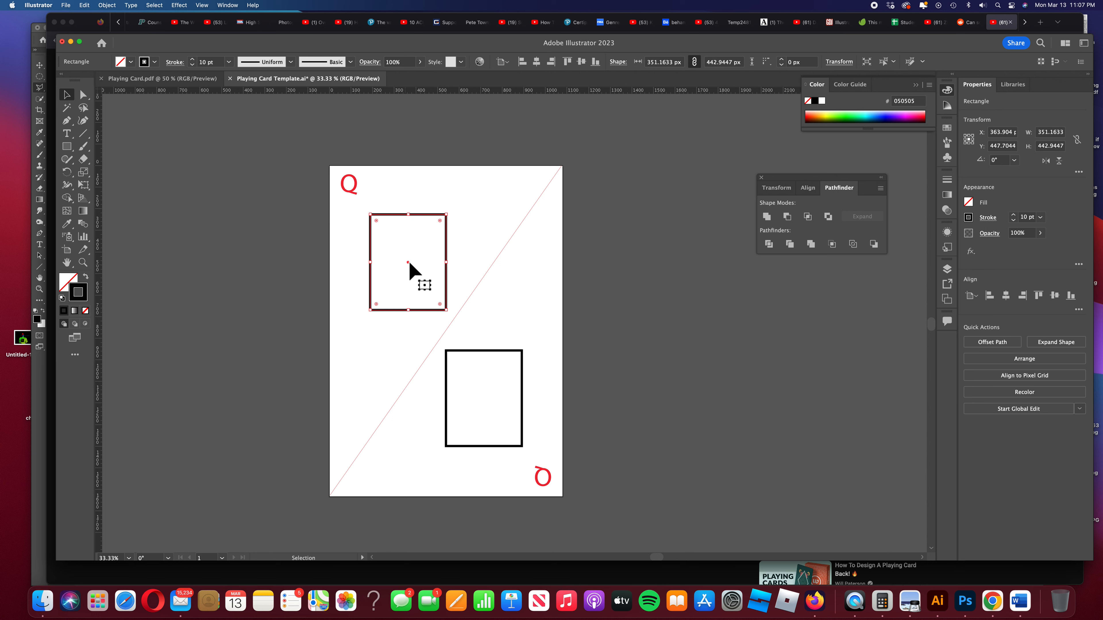
left_click(469, 235)
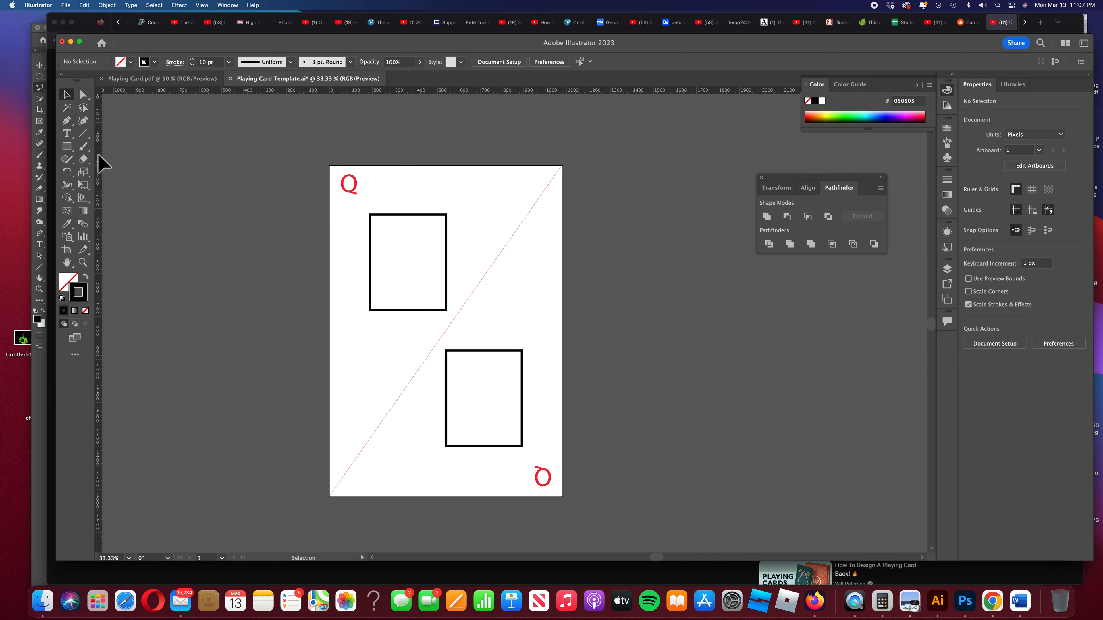
Draw a second outlined rectangle, fit it inside the lower end of the large one, and size it to about 339 by 163 px.
left_click(69, 147)
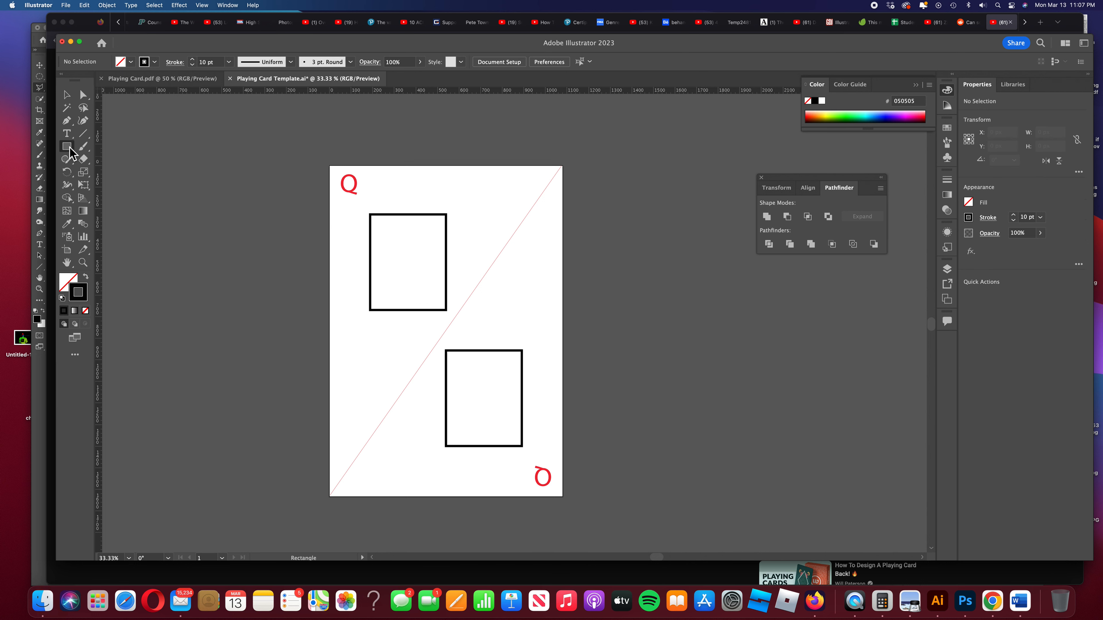
right_click(70, 148)
left_click(96, 147)
left_click_drag(372, 323, 446, 346)
left_click(65, 96)
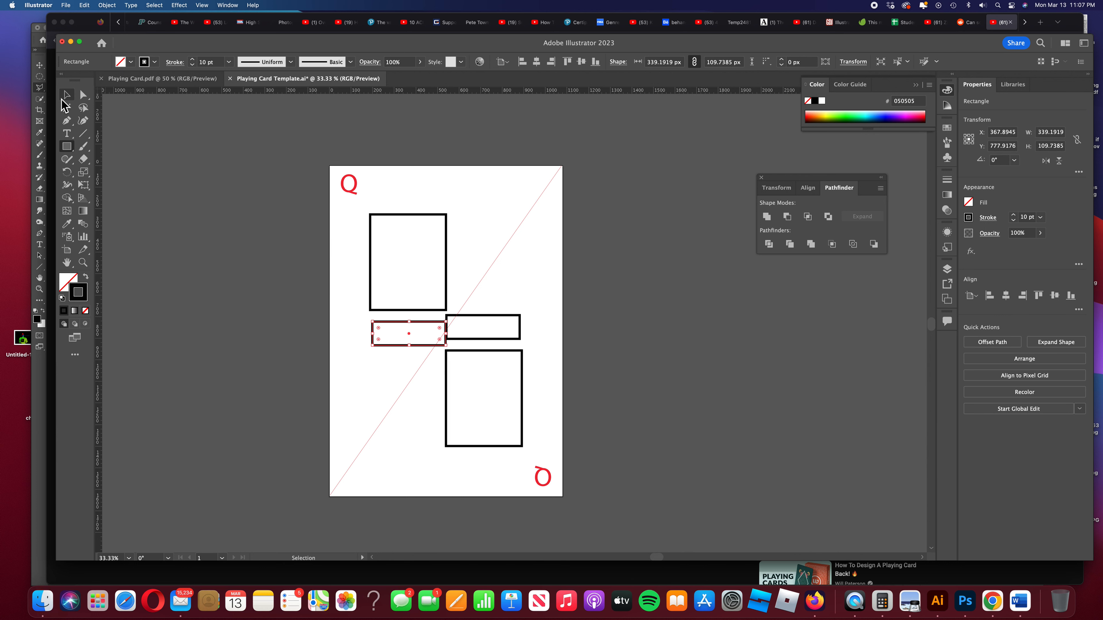
left_click_drag(408, 334, 408, 276)
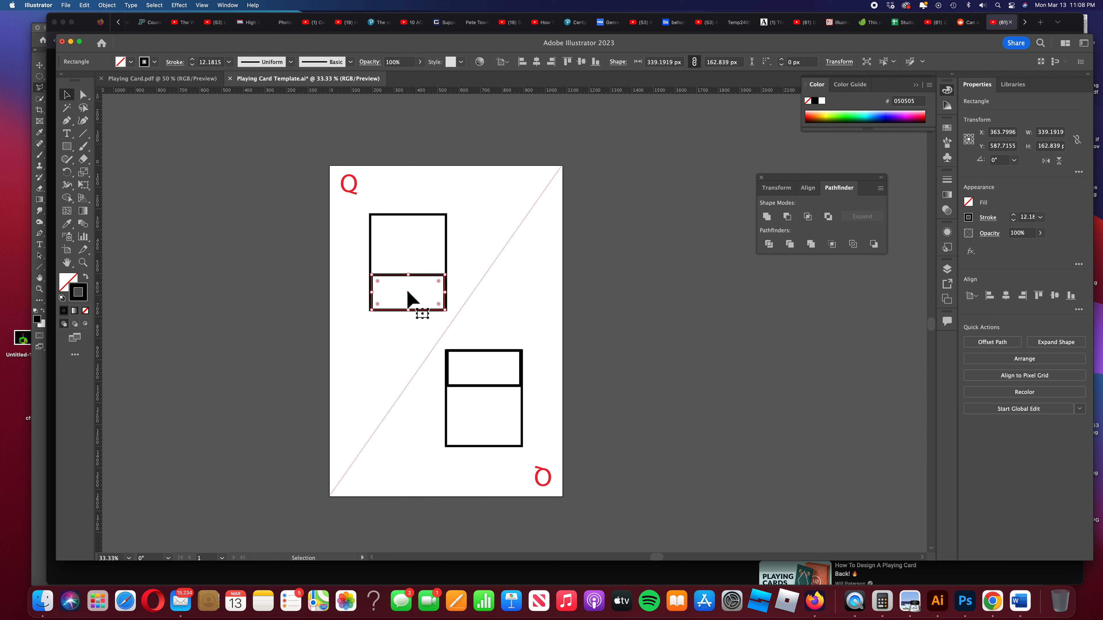
Duplicate the inner rectangle directly above itself and adjust the copy's upper and lower edges to about 166 px high.
left_click_drag(407, 292, 408, 257)
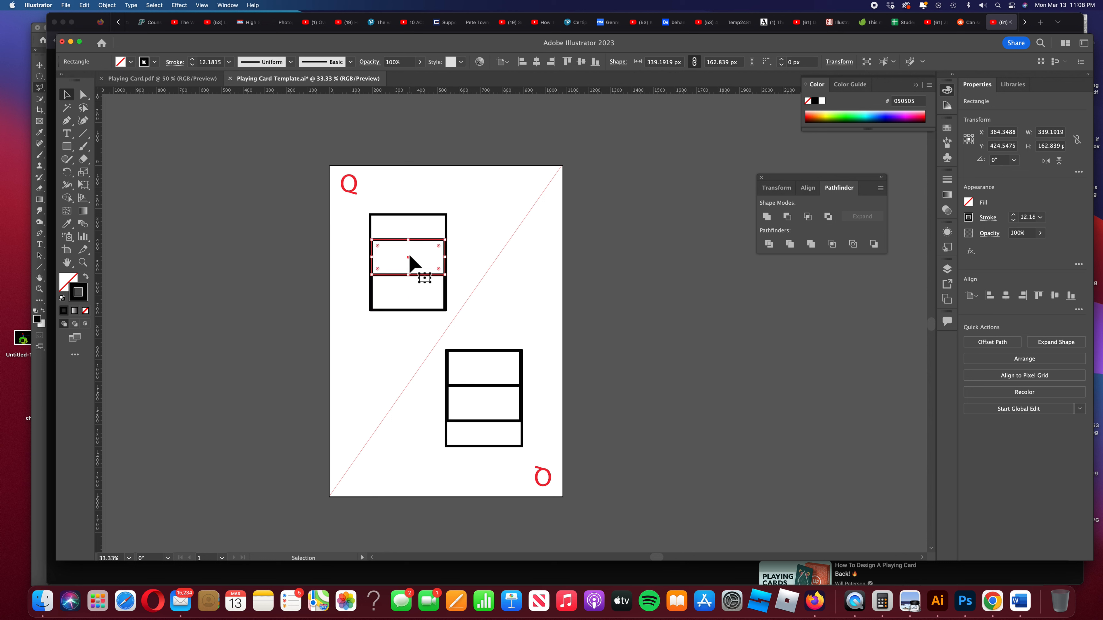
left_click_drag(409, 240, 409, 233)
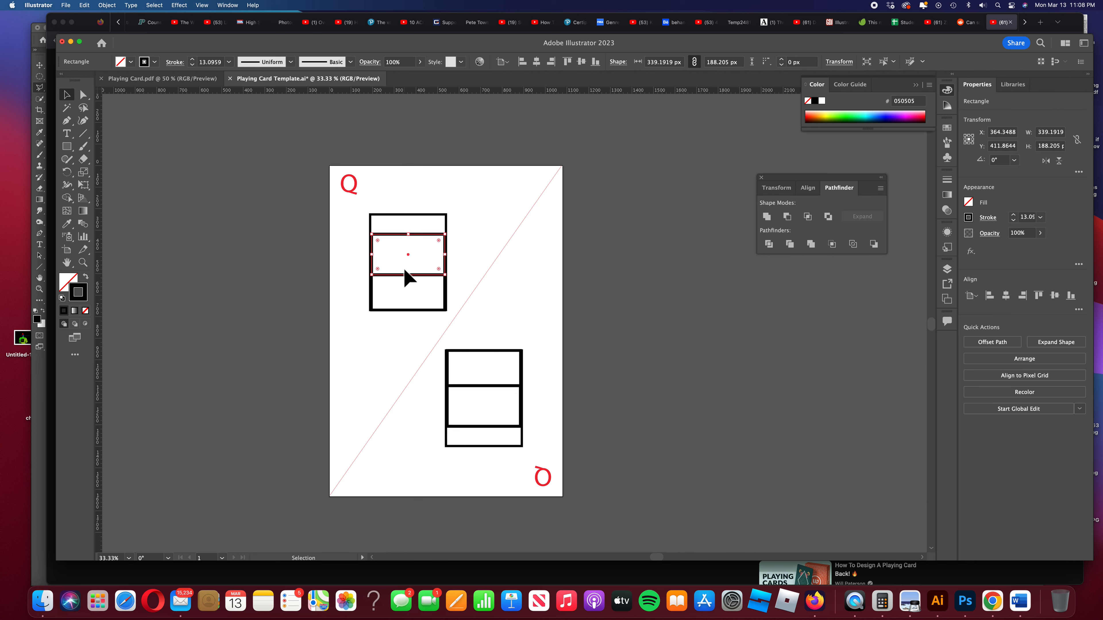
left_click_drag(409, 275, 409, 269)
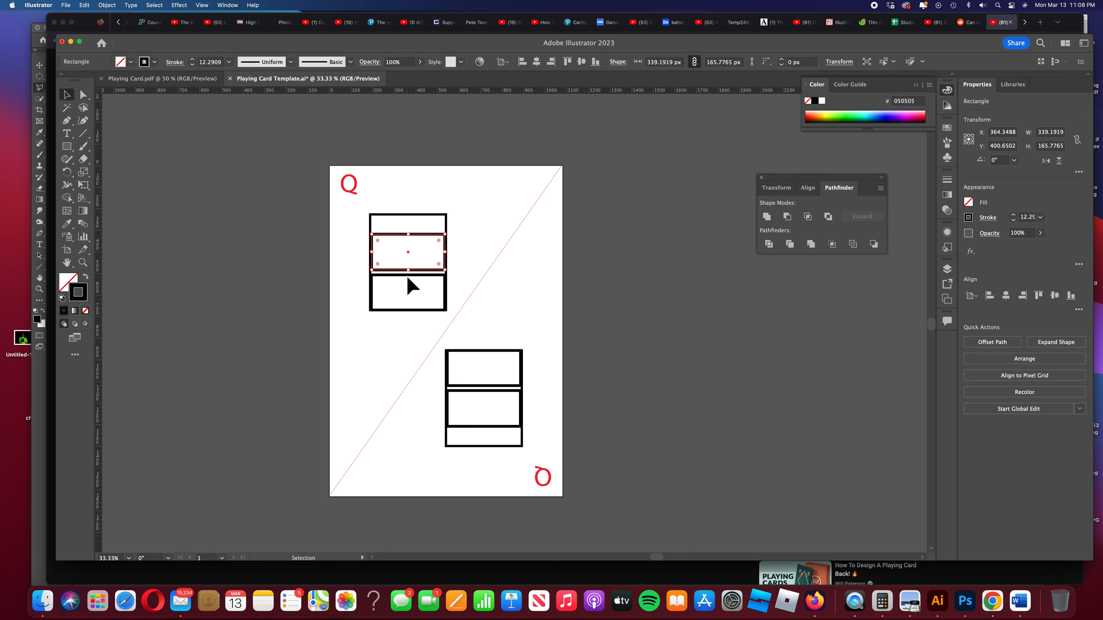
Extend the lower inner rectangle upward to about 185 px high so it meets the middle rectangle.
left_click(412, 277)
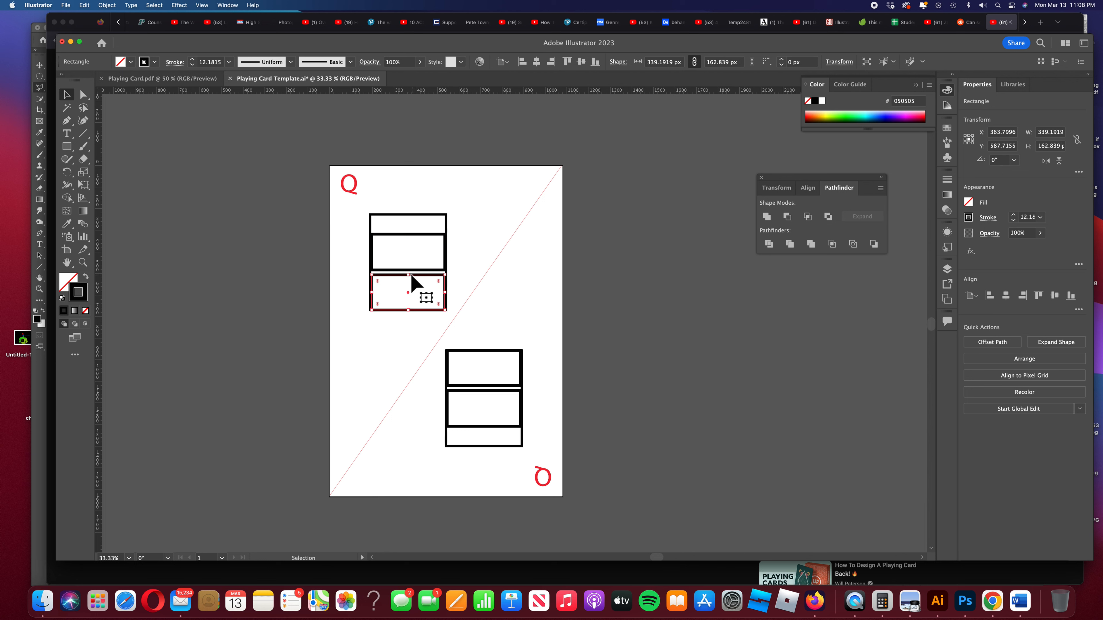
left_click_drag(411, 275, 410, 271)
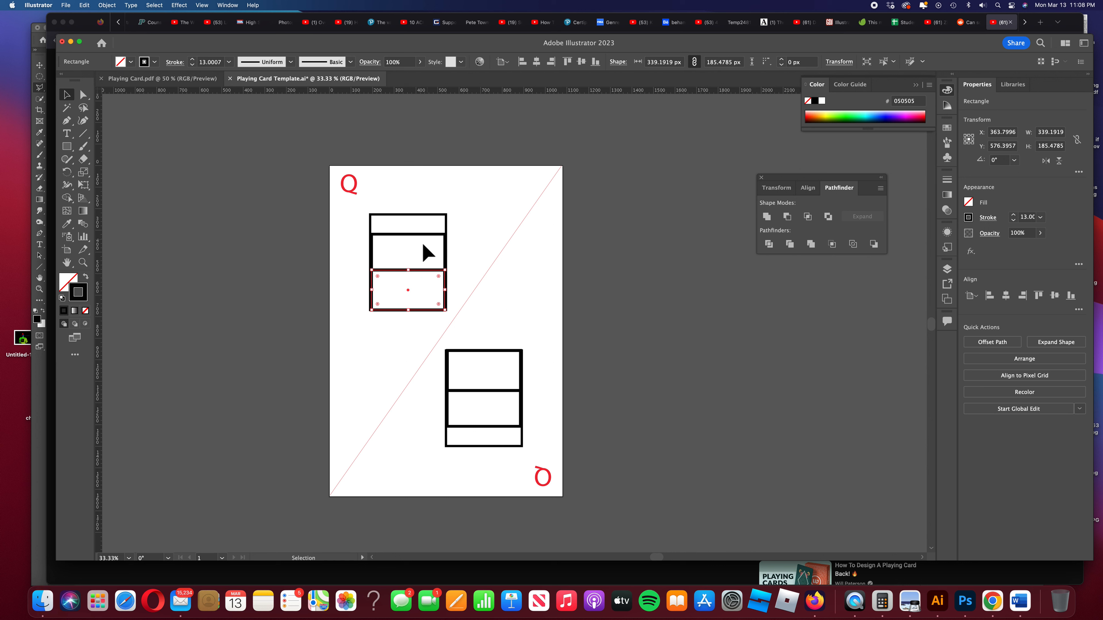
left_click(469, 231)
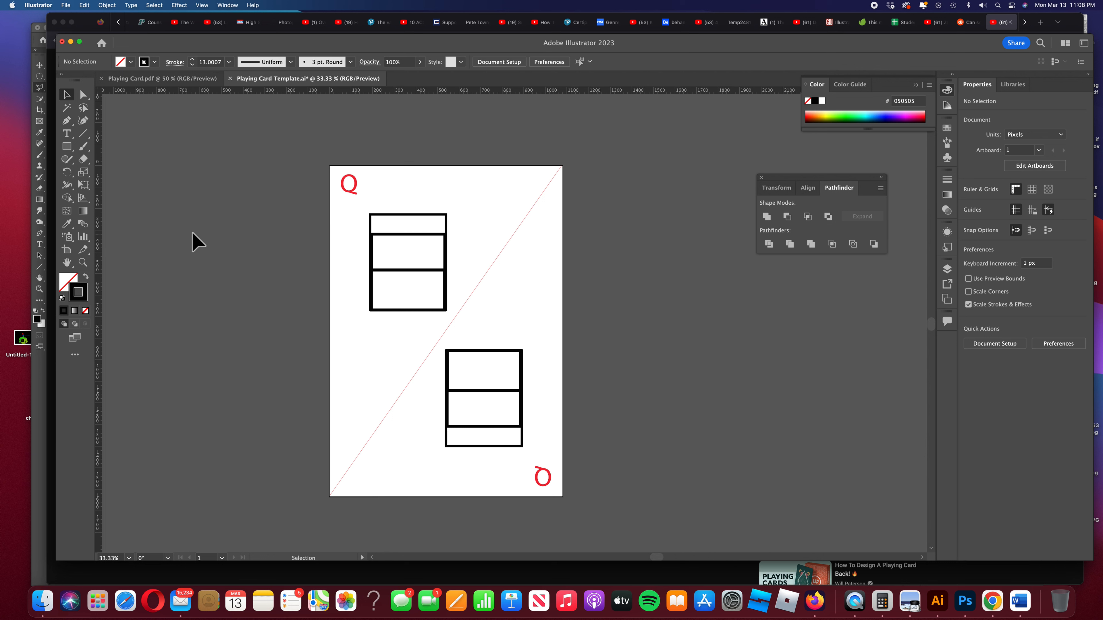
Round only the lower-left corner of the middle rectangle to a radius of about 151 px.
left_click(84, 95)
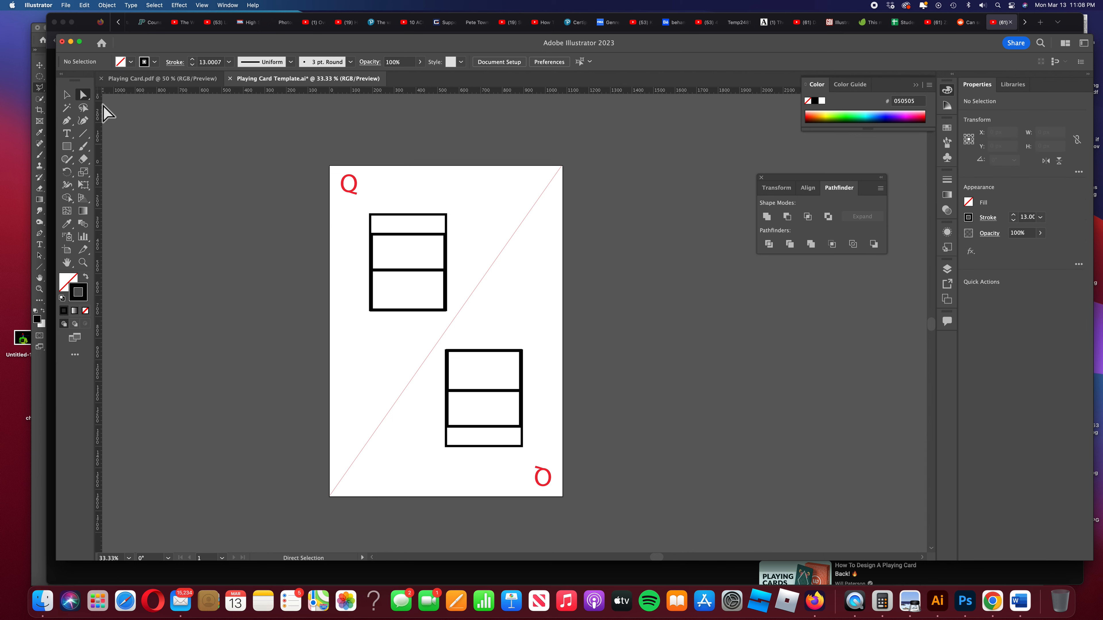
left_click(372, 270)
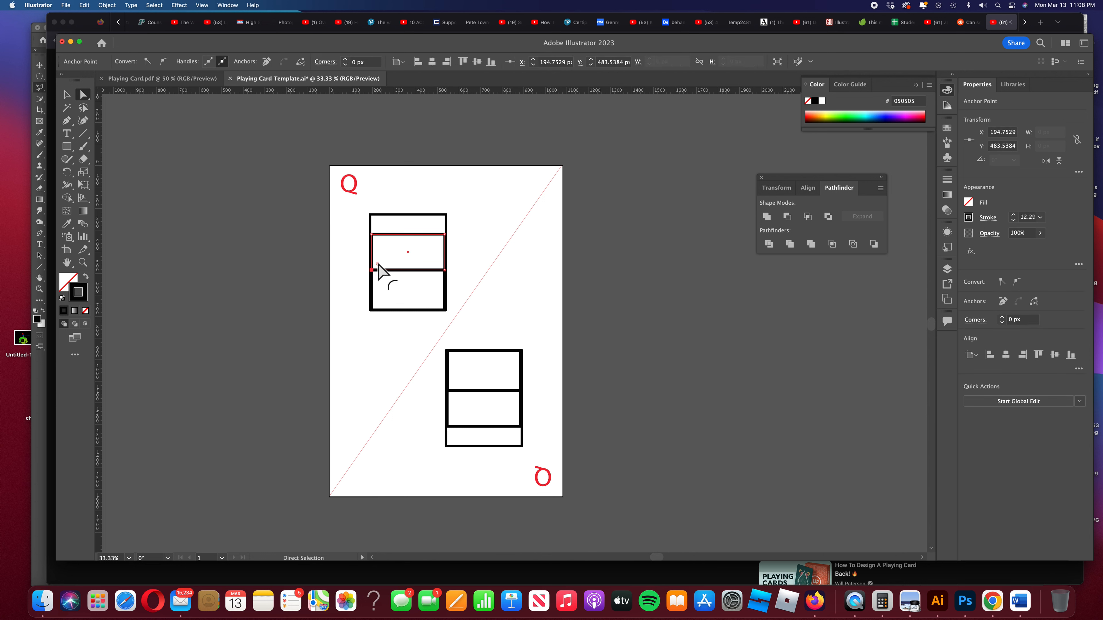
left_click_drag(378, 265, 400, 232)
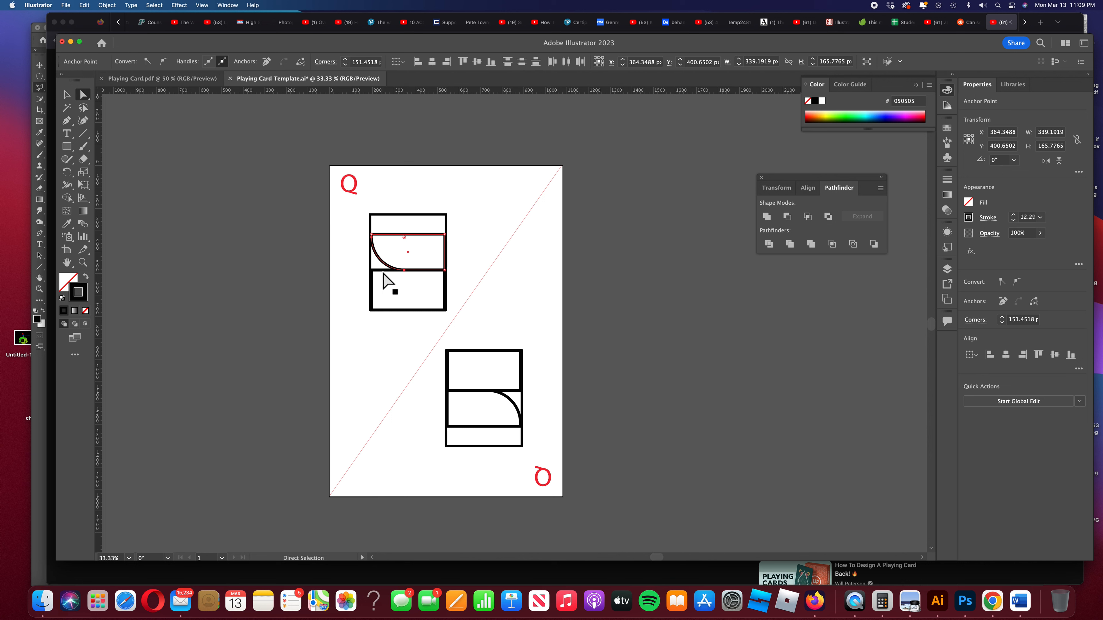
left_click(67, 95)
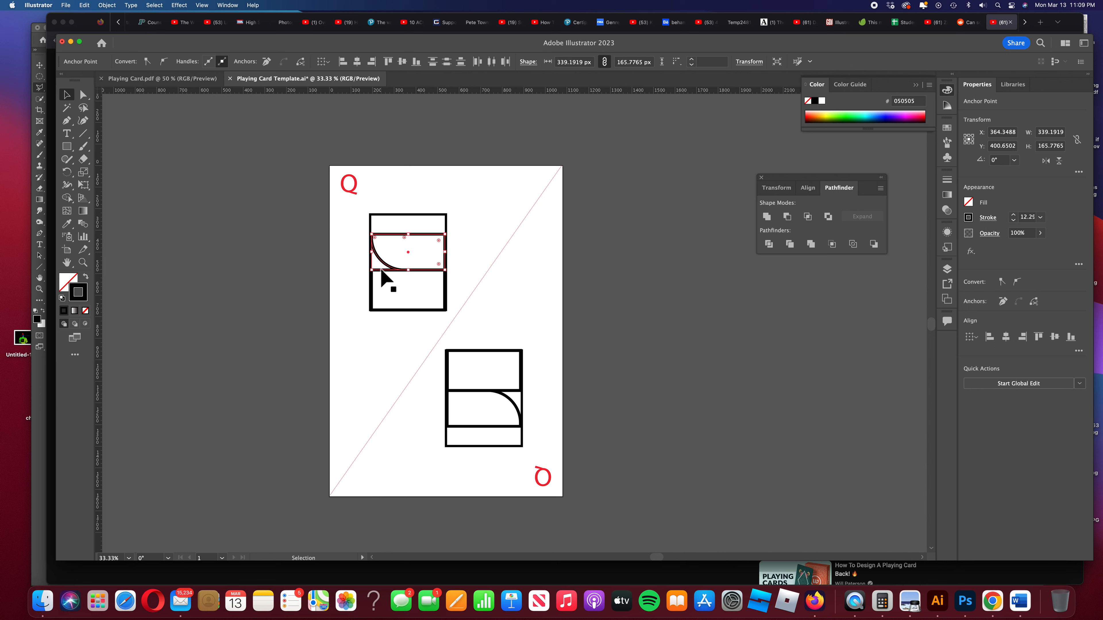
Shorten the lower inner rectangle from its upper edge to about 118 px high and move the rounded middle shape slightly up.
left_click(405, 270)
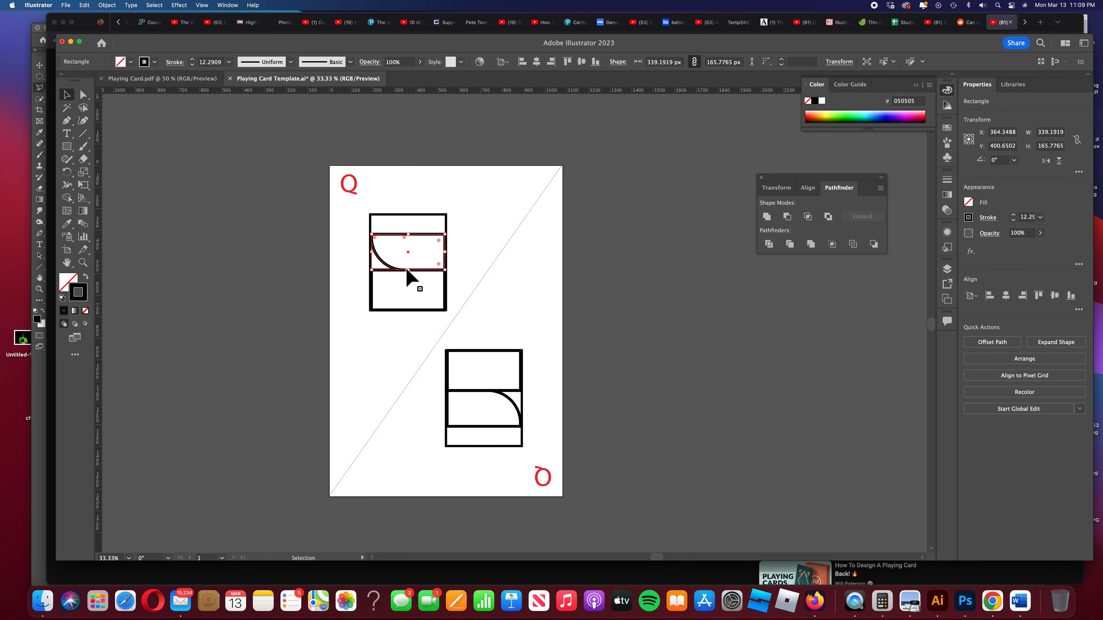
left_click_drag(407, 269, 403, 271)
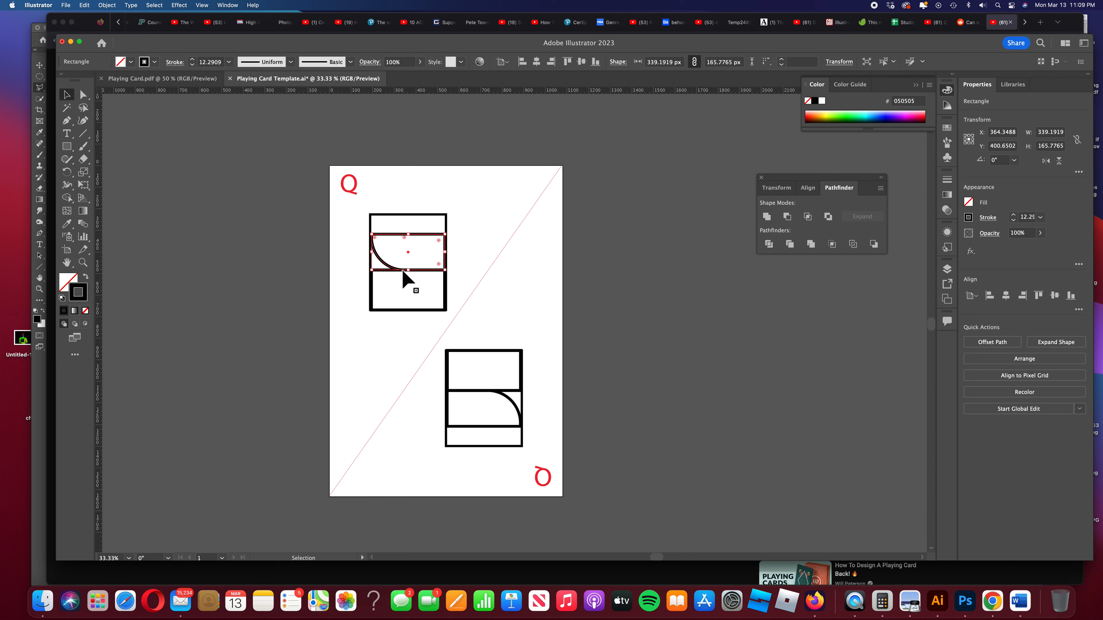
left_click(385, 269)
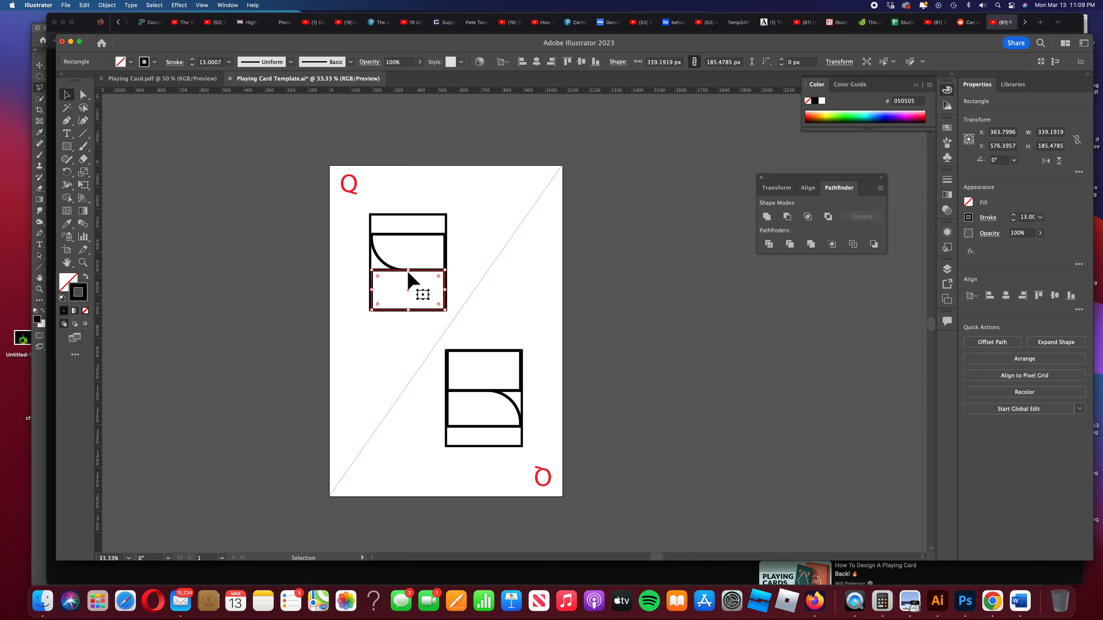
left_click_drag(409, 270, 411, 288)
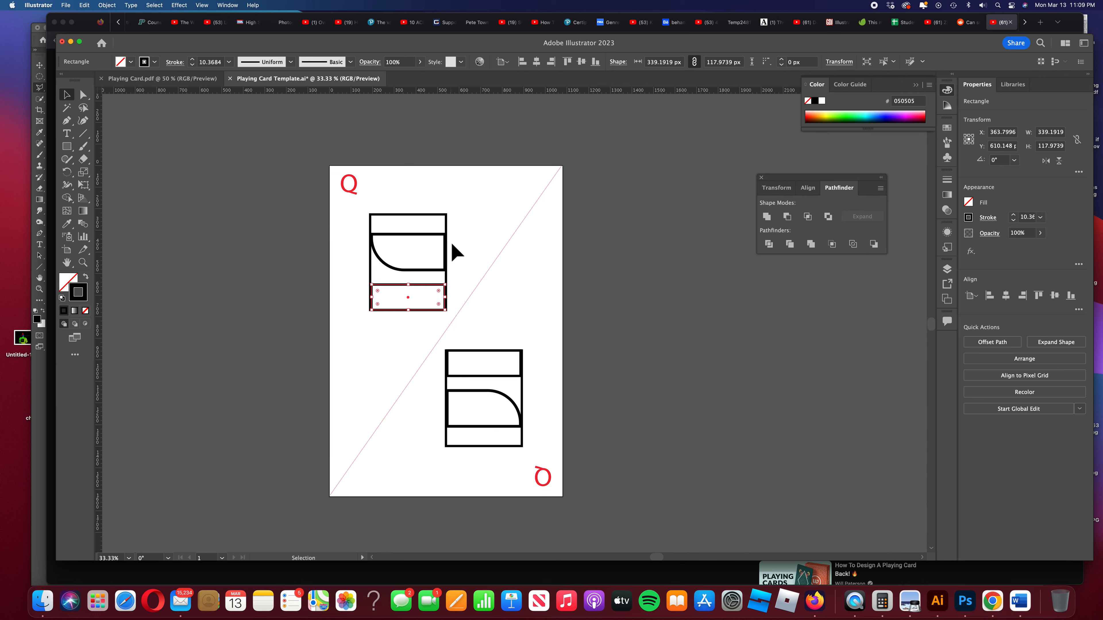
left_click(459, 249)
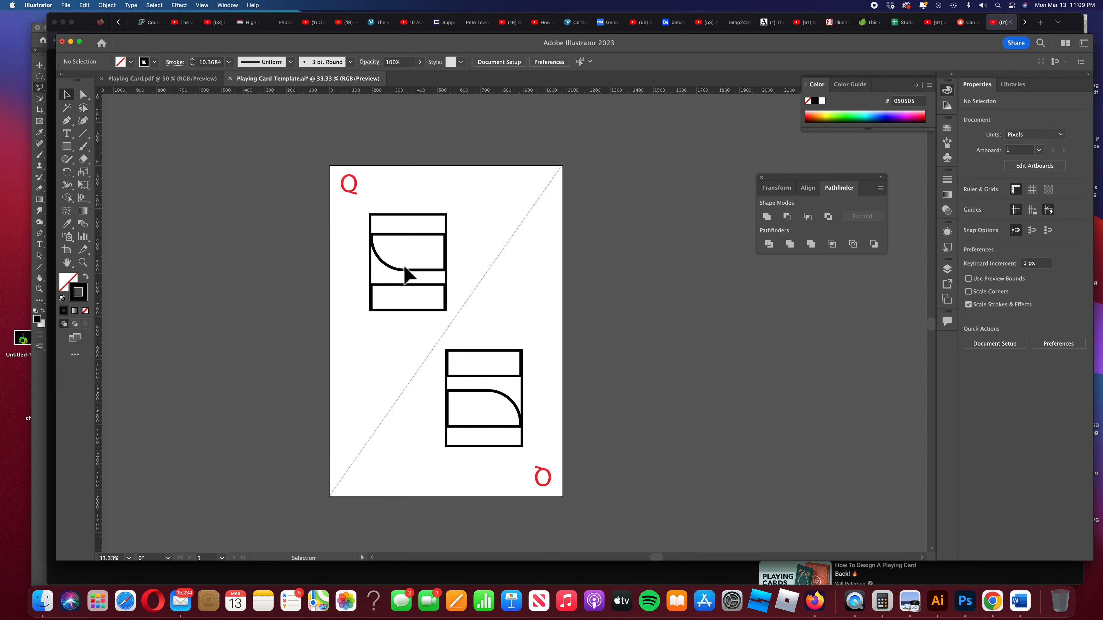
left_click_drag(413, 234, 411, 231)
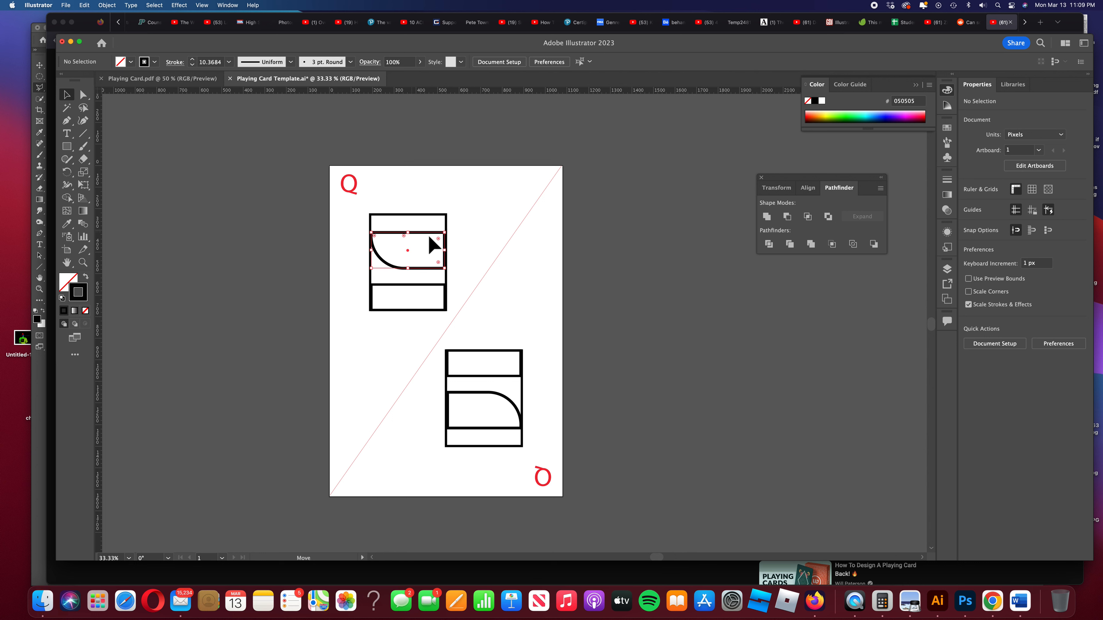
left_click(465, 252)
Draw a small rectangle about 44 by 40 px, fill it black, and place it in the upper-right corner of the rounded shape.
left_click(70, 148)
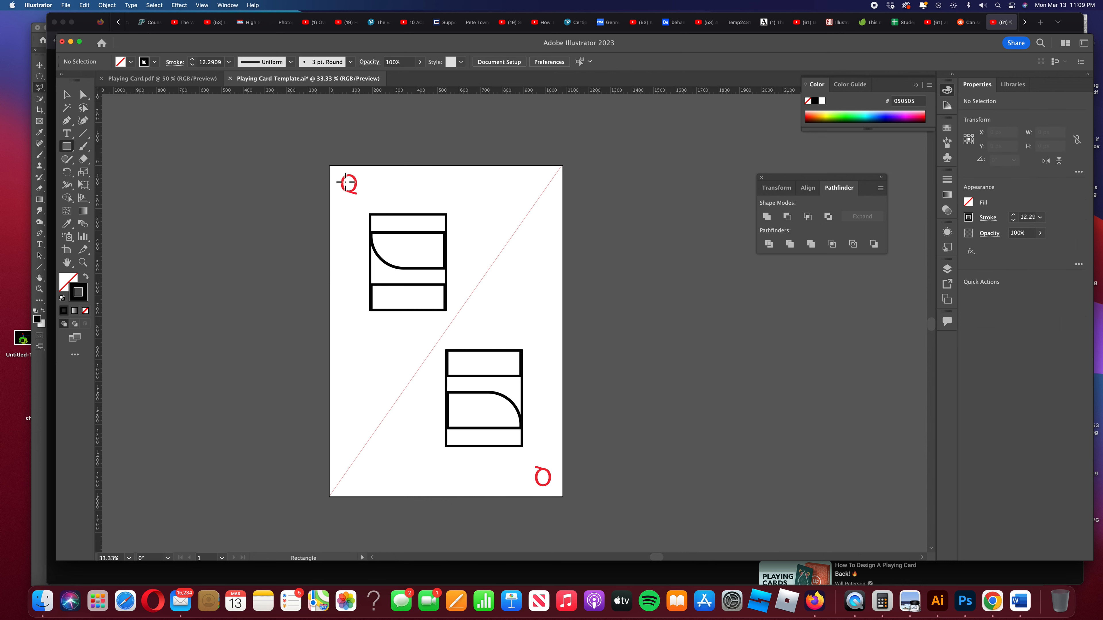
left_click_drag(459, 203, 467, 210)
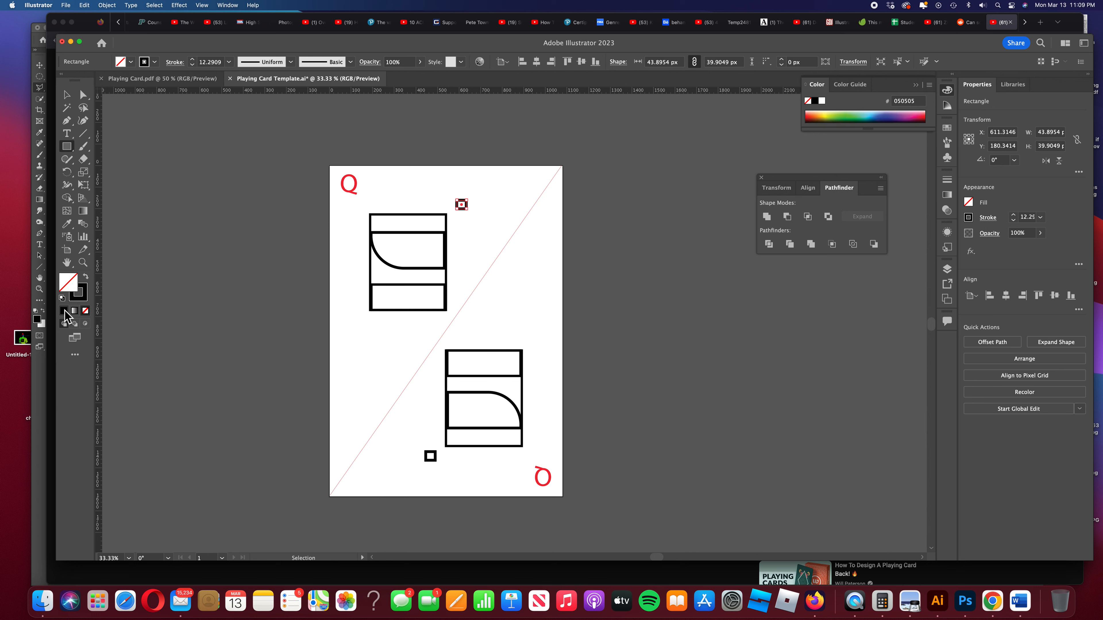
left_click(65, 310)
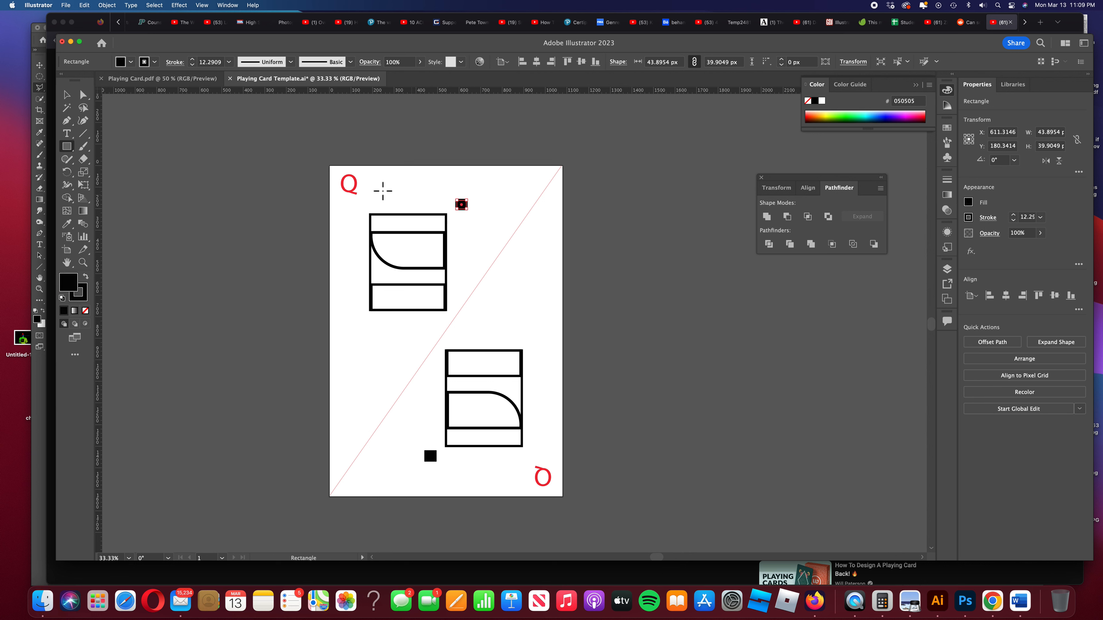
left_click(67, 95)
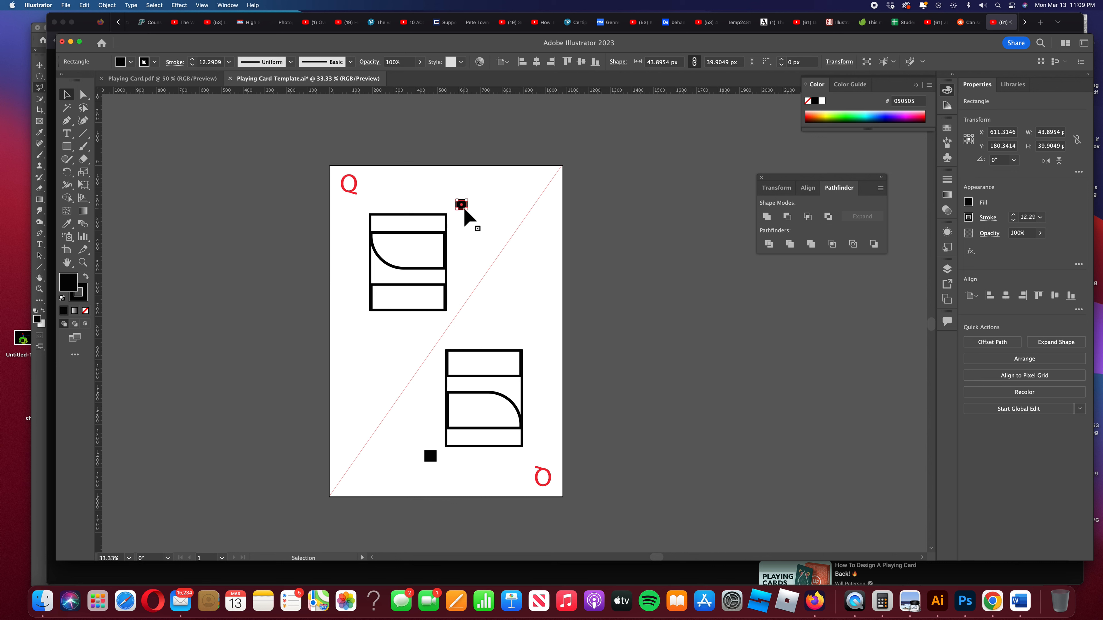
left_click_drag(463, 205, 433, 242)
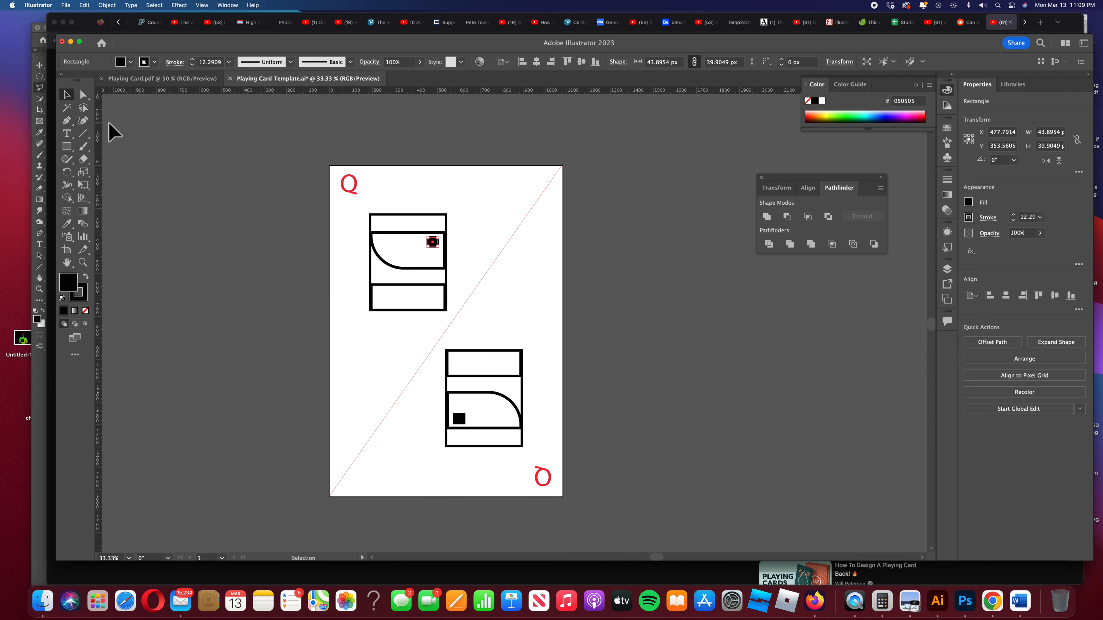
left_click(121, 133)
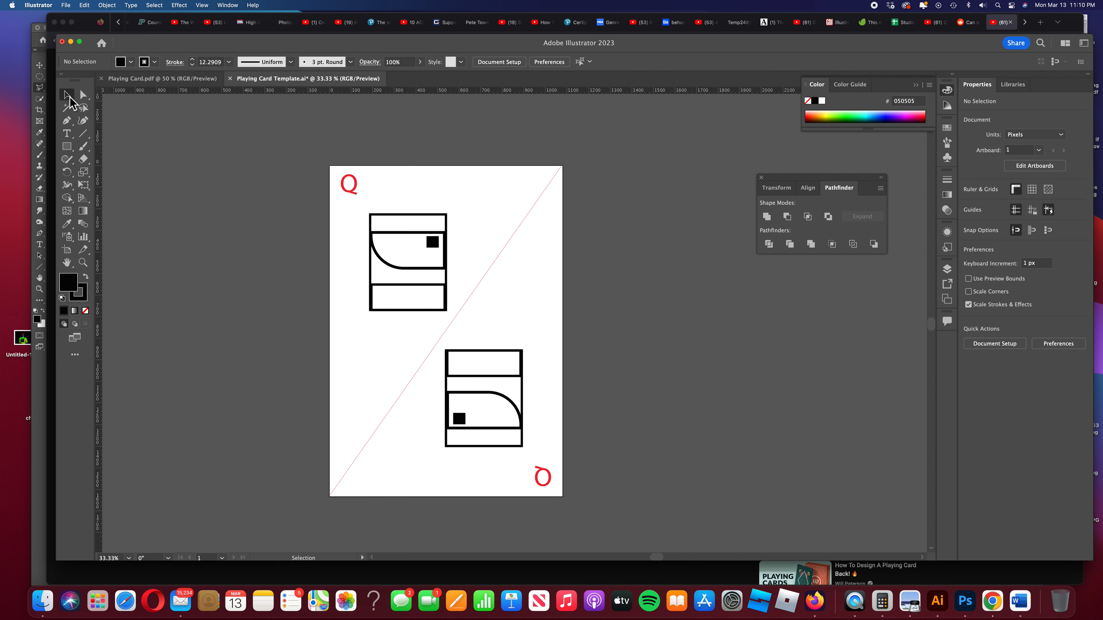
Stretch the large outer rectangle's upper edge slightly upward and deselect it.
left_click(413, 217)
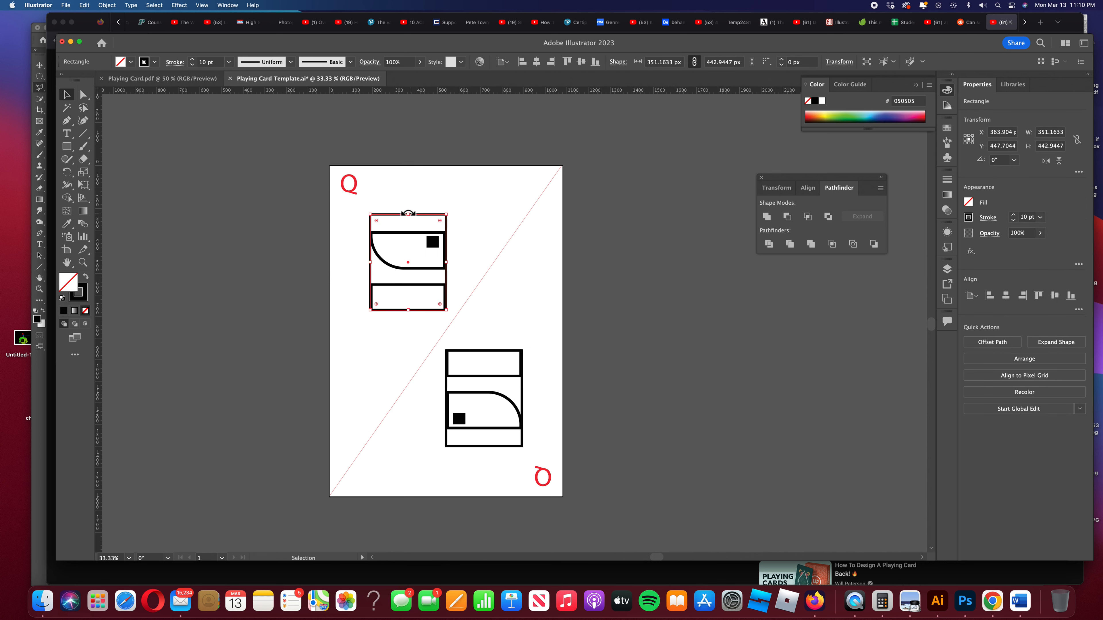
left_click_drag(409, 216, 409, 208)
left_click(406, 231)
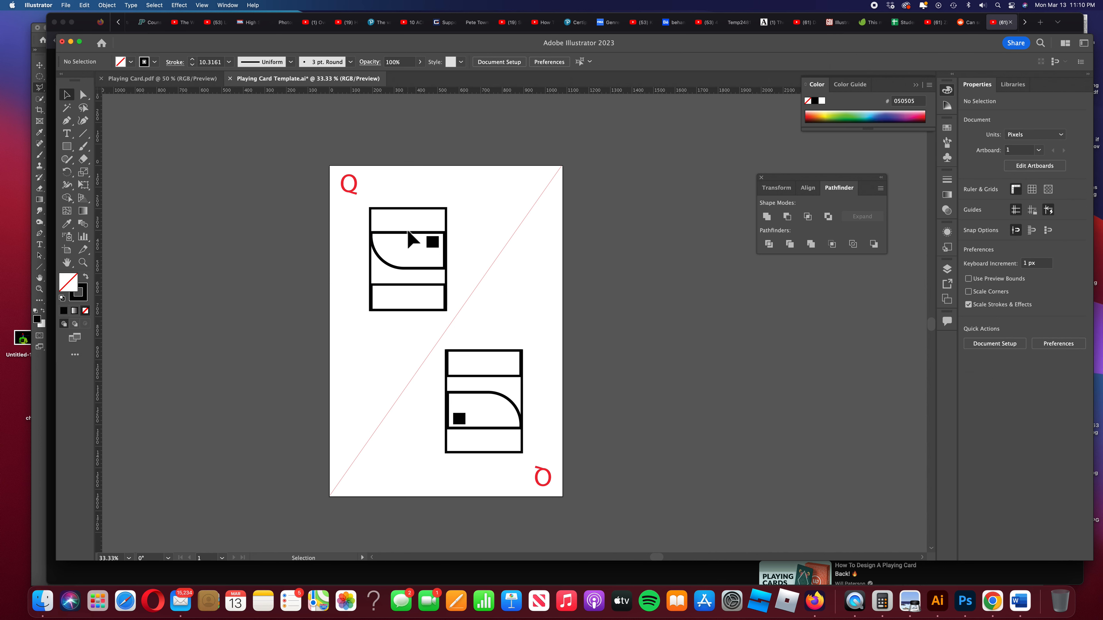
Stretch the rounded face shape's upper edge upward and move the black square up to stay near its upper-right corner.
left_click(406, 233)
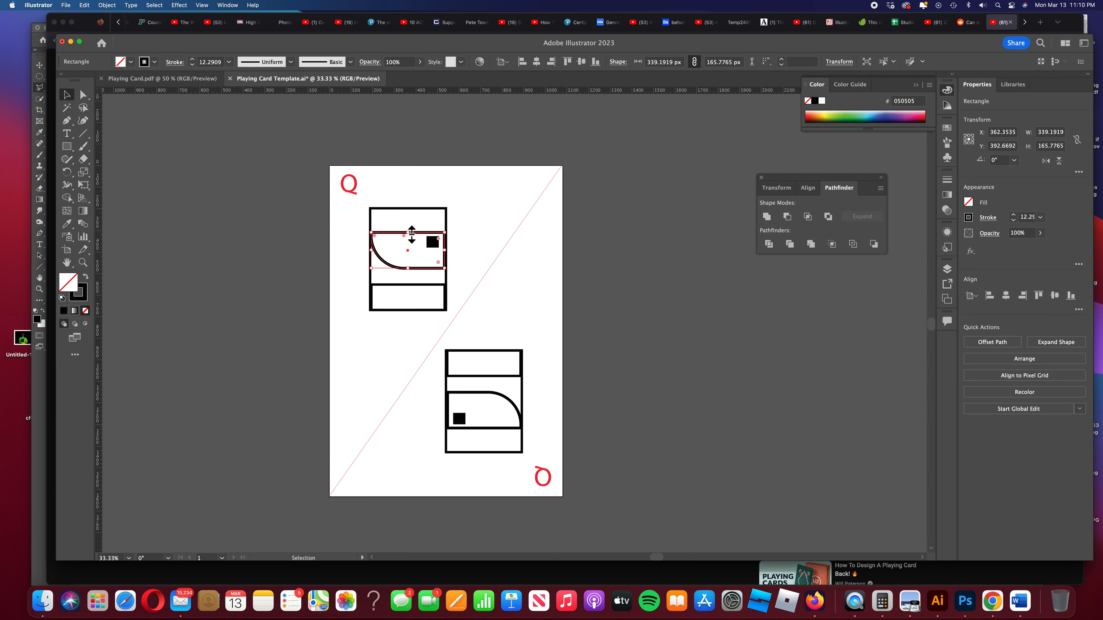
mouse_move(408, 233)
left_mouse_down()
mouse_move(408, 223)
mouse_move(432, 237)
left_mouse_up()
left_click(456, 249)
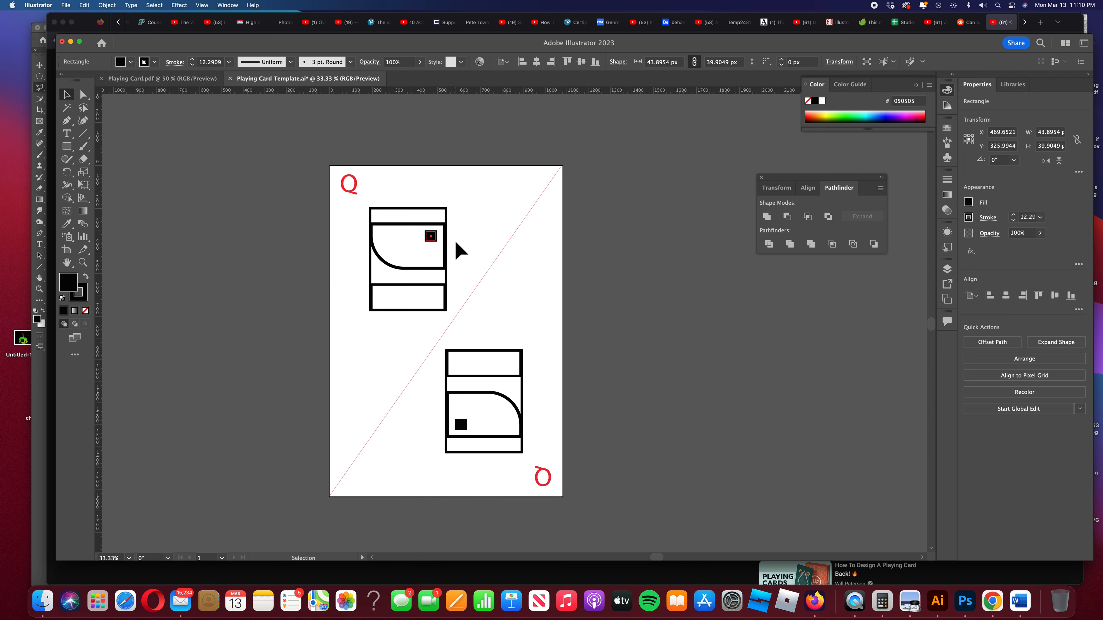
left_click(447, 287)
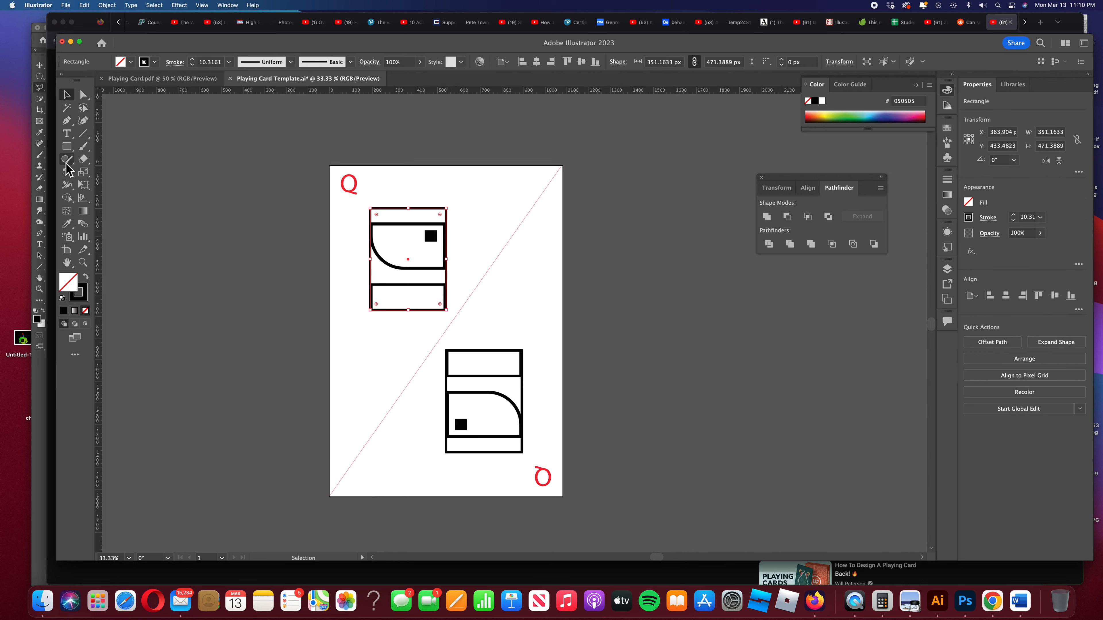
Draw a three-point path on the face's right edge with the Pen tool and pull its middle point about 60 px outward as a pointed nose.
left_click(70, 122)
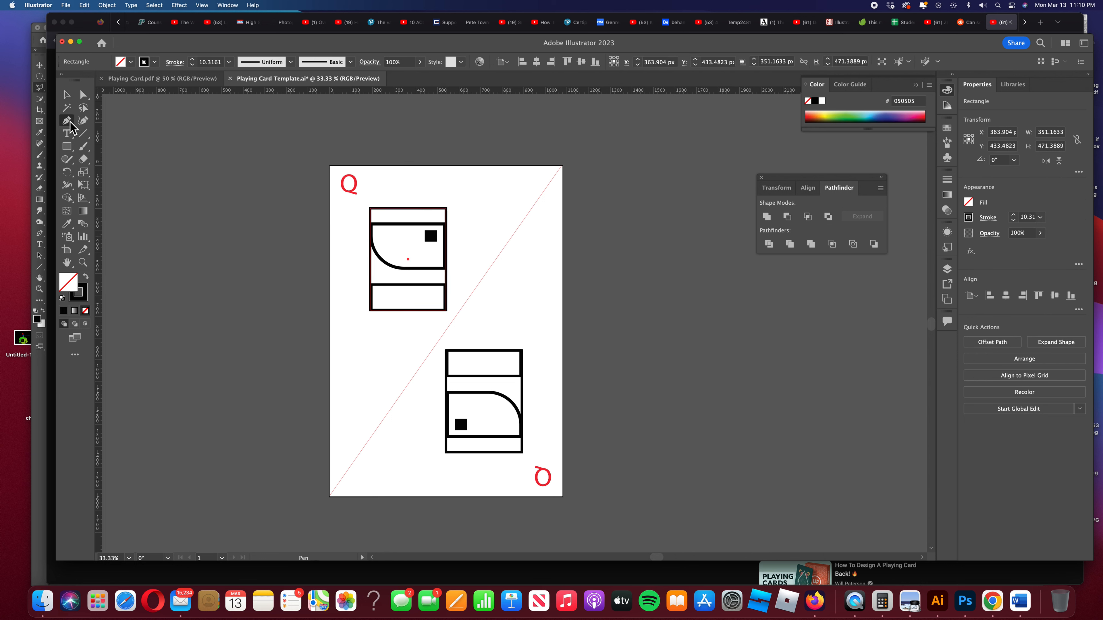
left_click(444, 239)
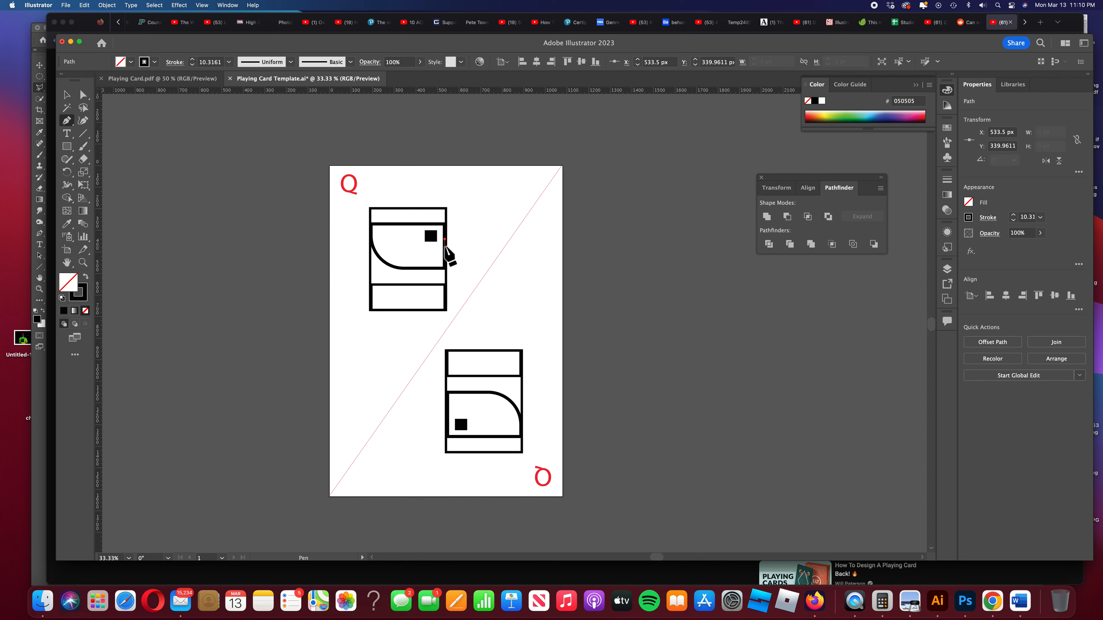
left_click(444, 249)
left_click(444, 257)
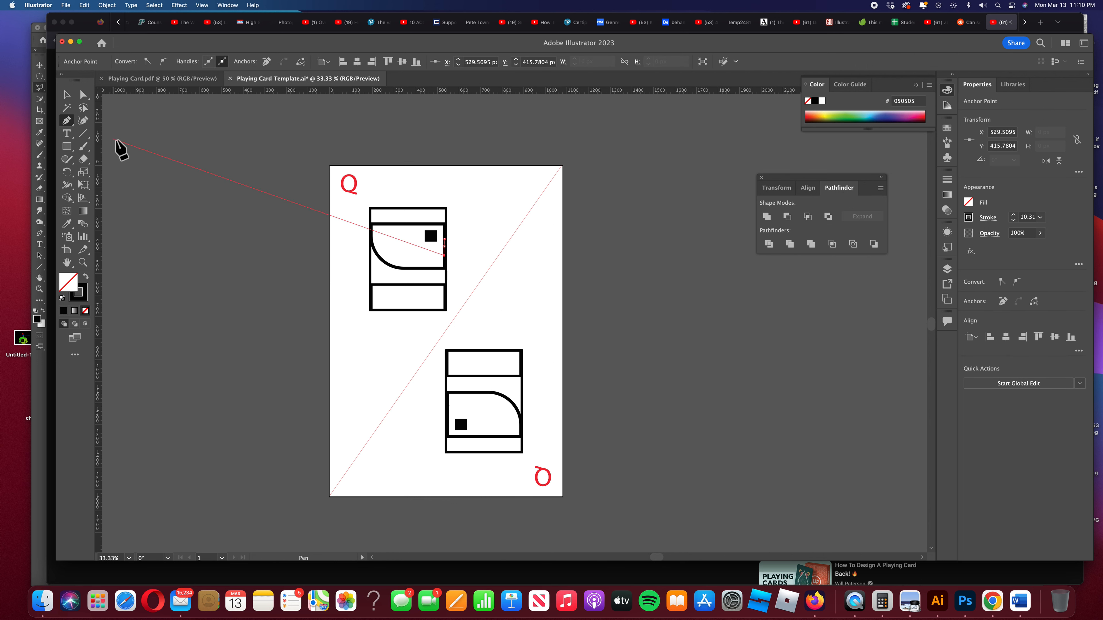
key("a")
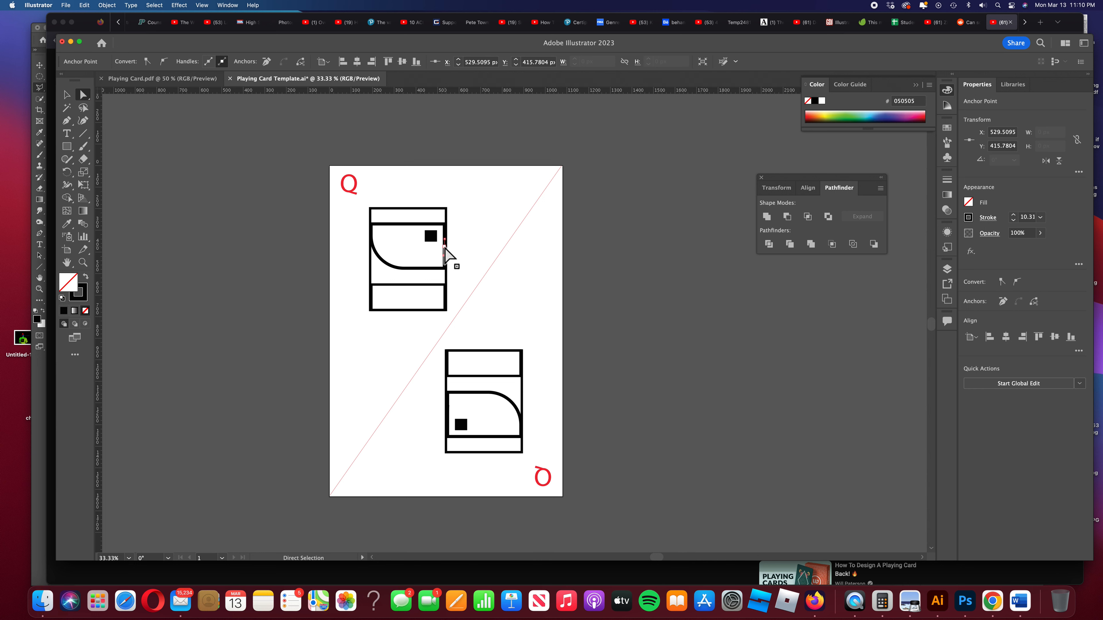
left_click_drag(447, 246, 458, 248)
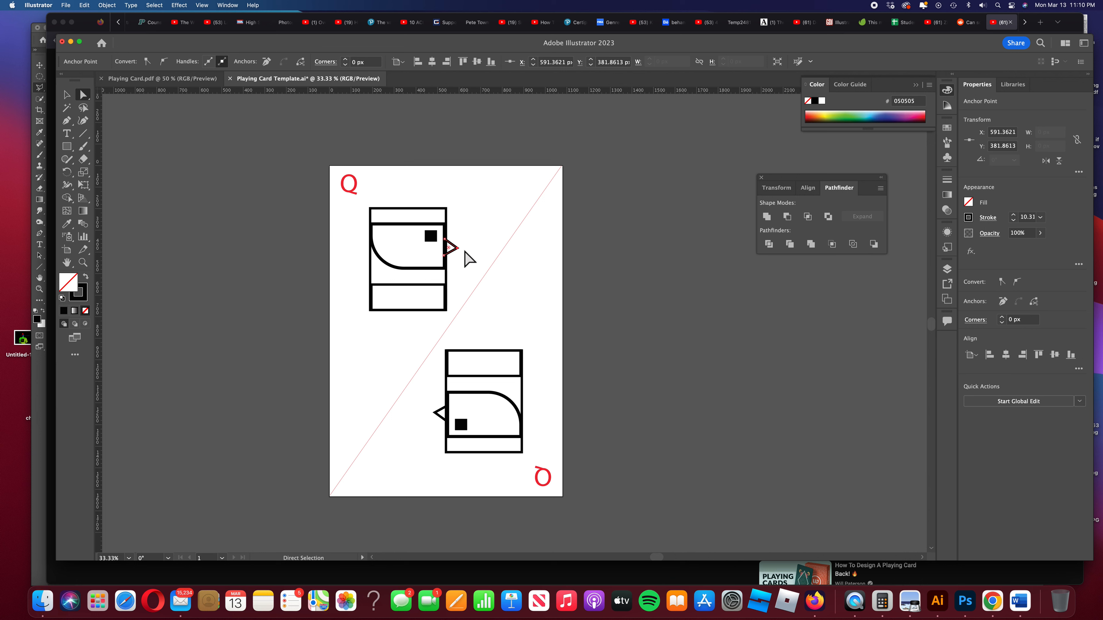
left_click(67, 95)
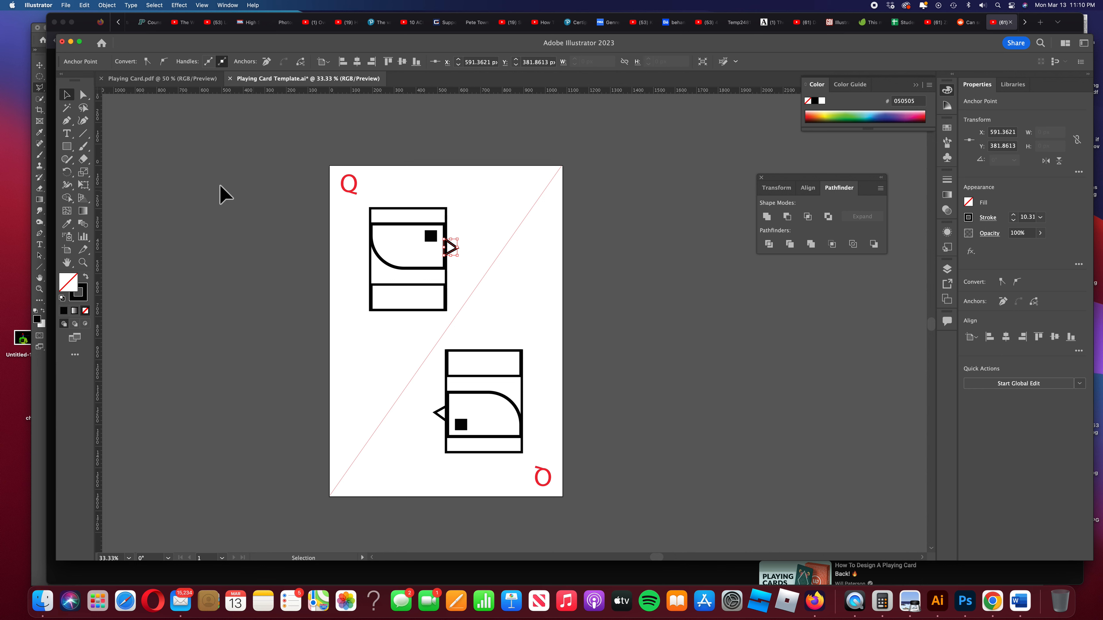
left_click(143, 166)
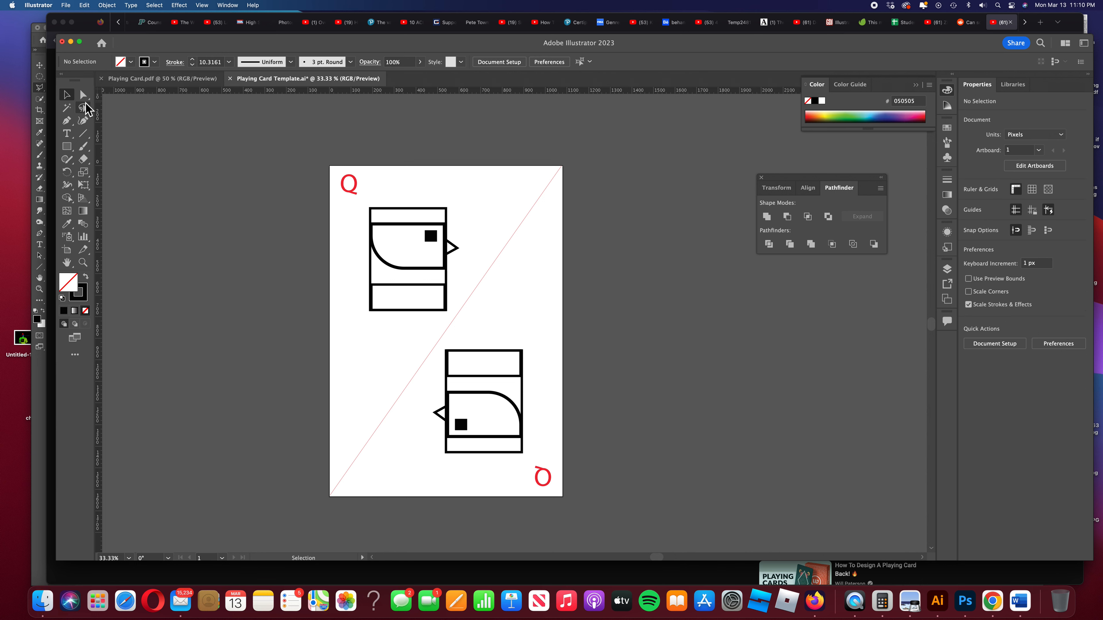
Draw a curved mouth line with the Pen tool from the middle of the face down to its right edge below the nose.
left_click(67, 121)
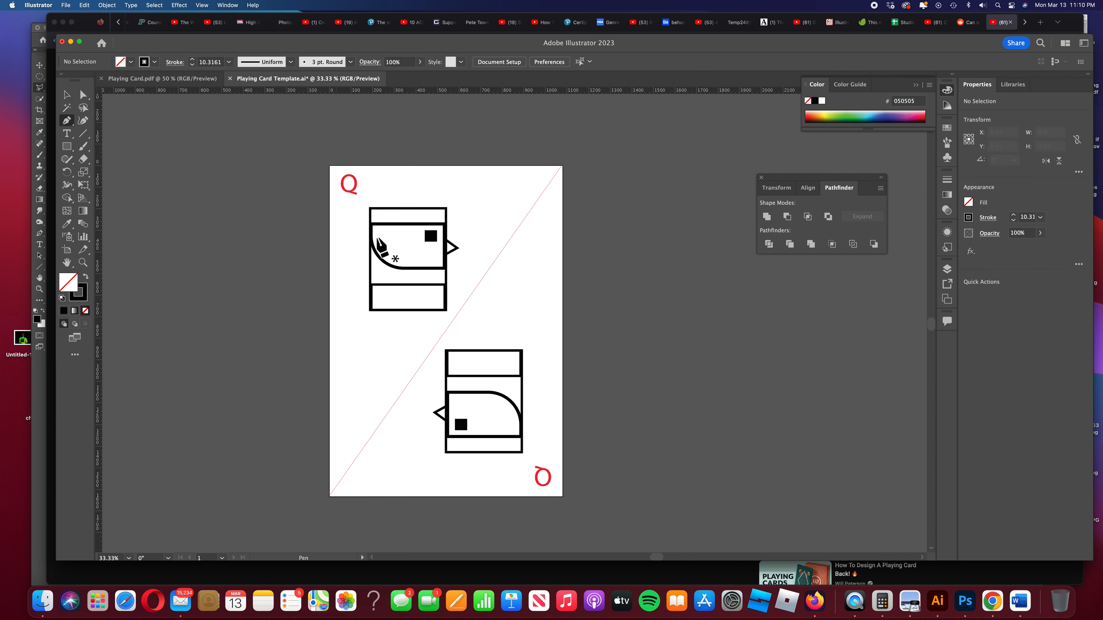
left_click(401, 246)
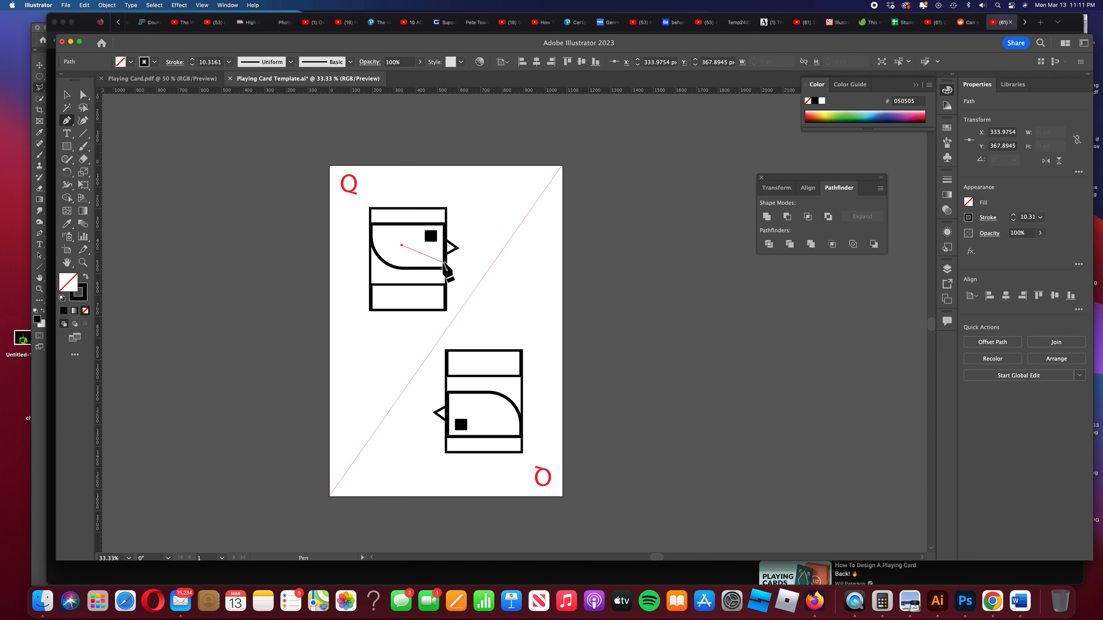
left_click_drag(442, 262, 479, 261)
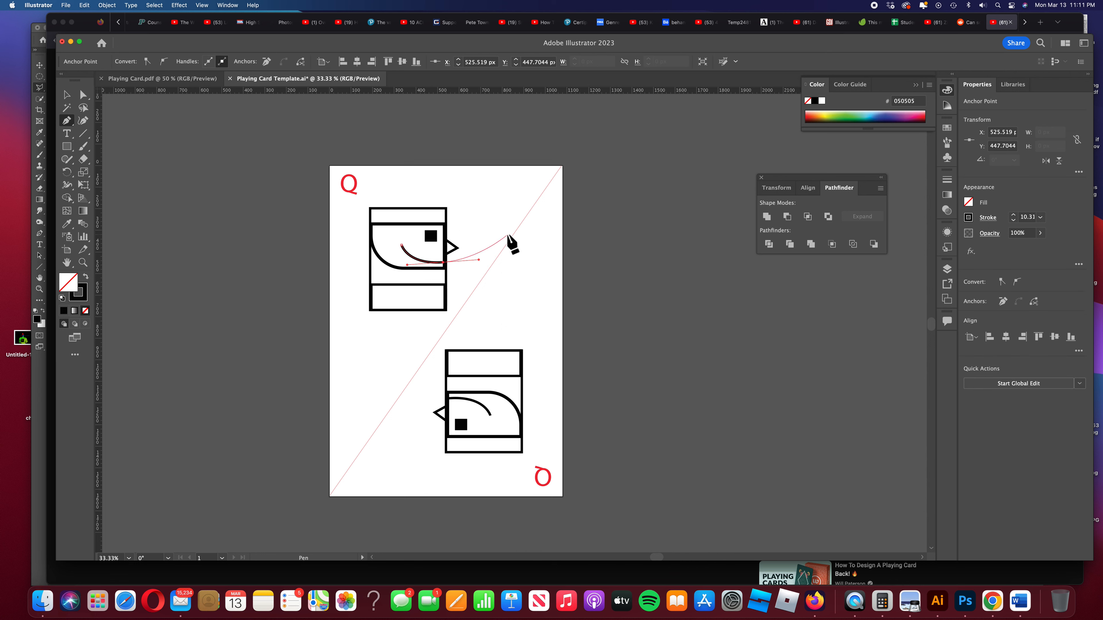
key("v")
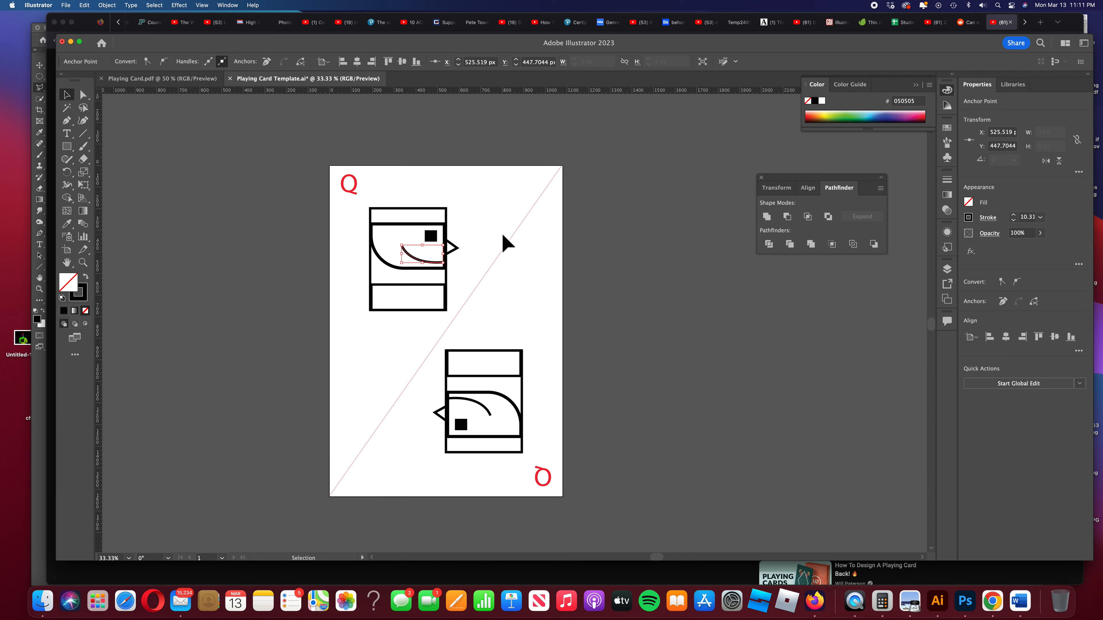
left_click(262, 199)
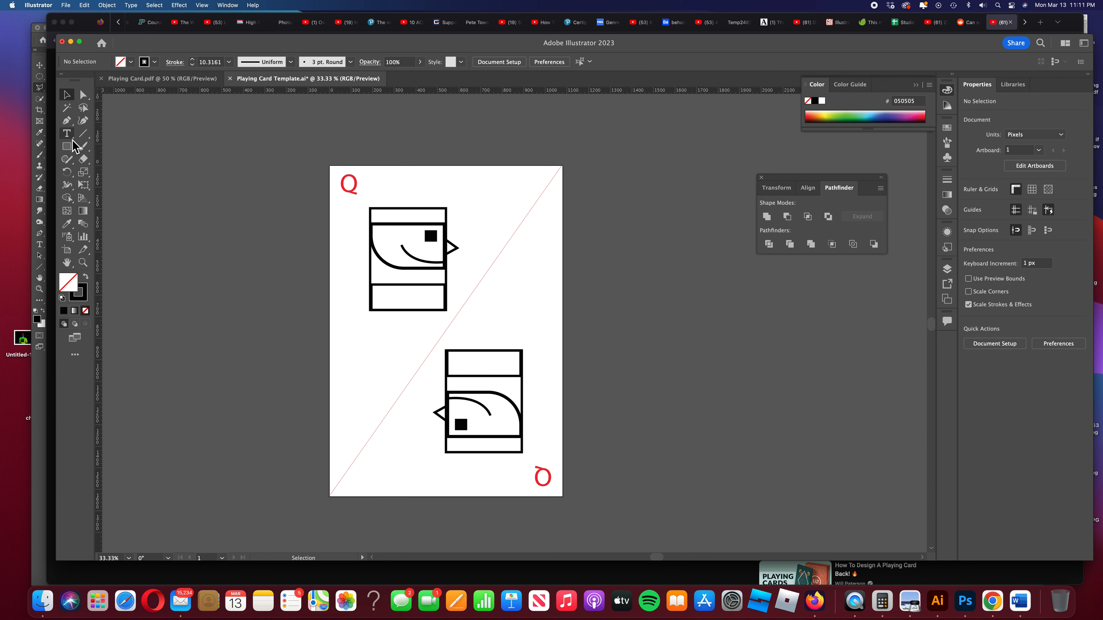
Draw a narrow upright rectangle about 52 by 142 px on top of the outer rectangle's upper-left corner.
left_click(67, 147)
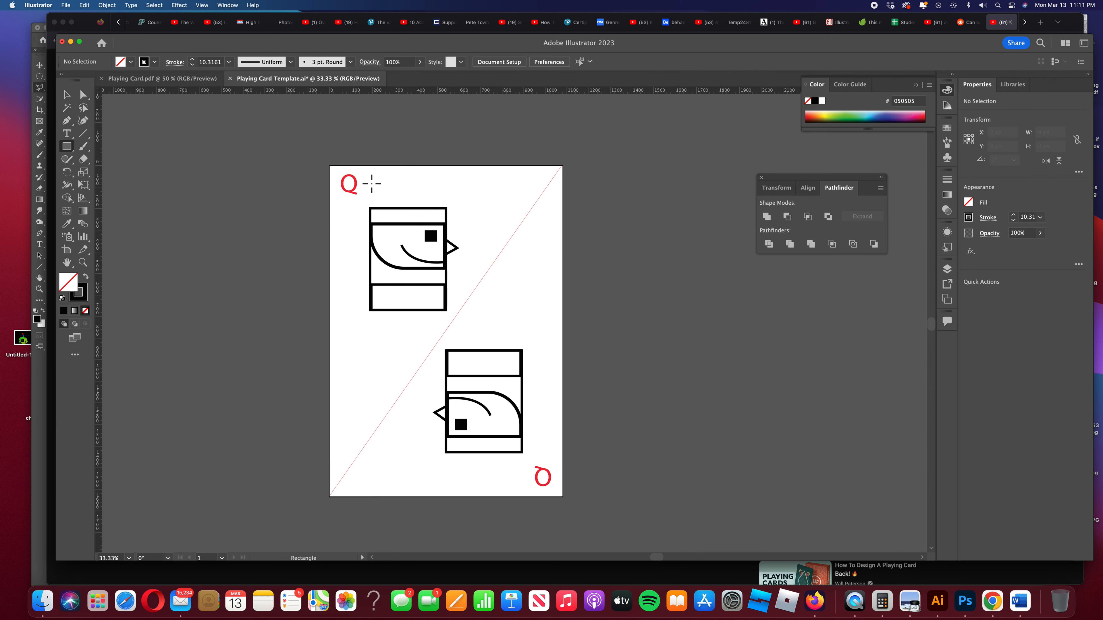
left_click_drag(372, 179, 383, 210)
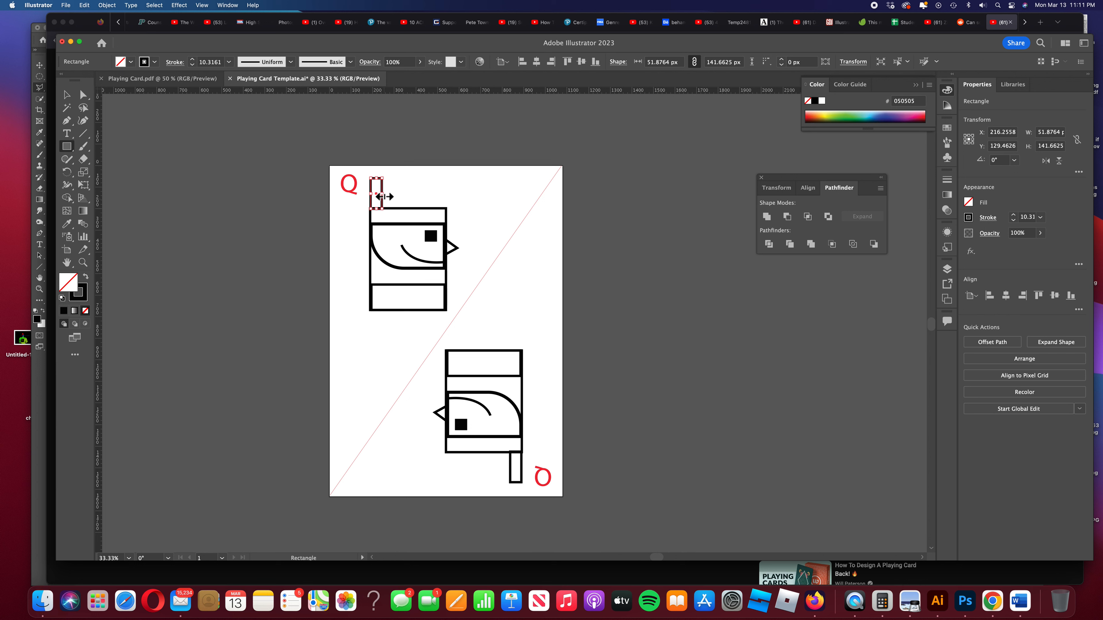
left_click_drag(381, 192, 384, 192)
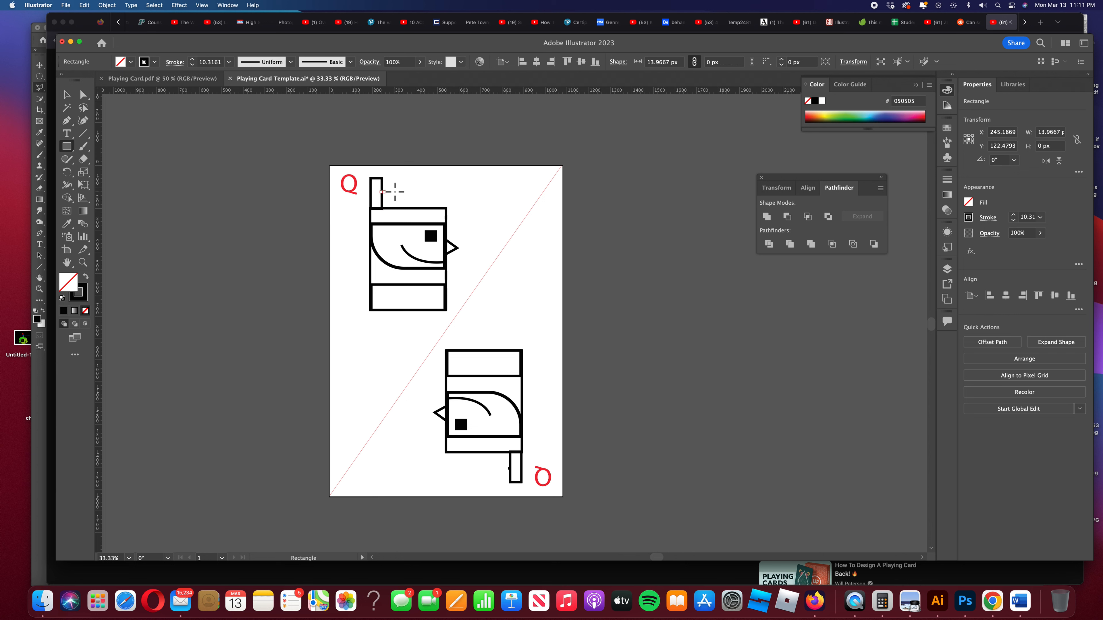
left_click(67, 94)
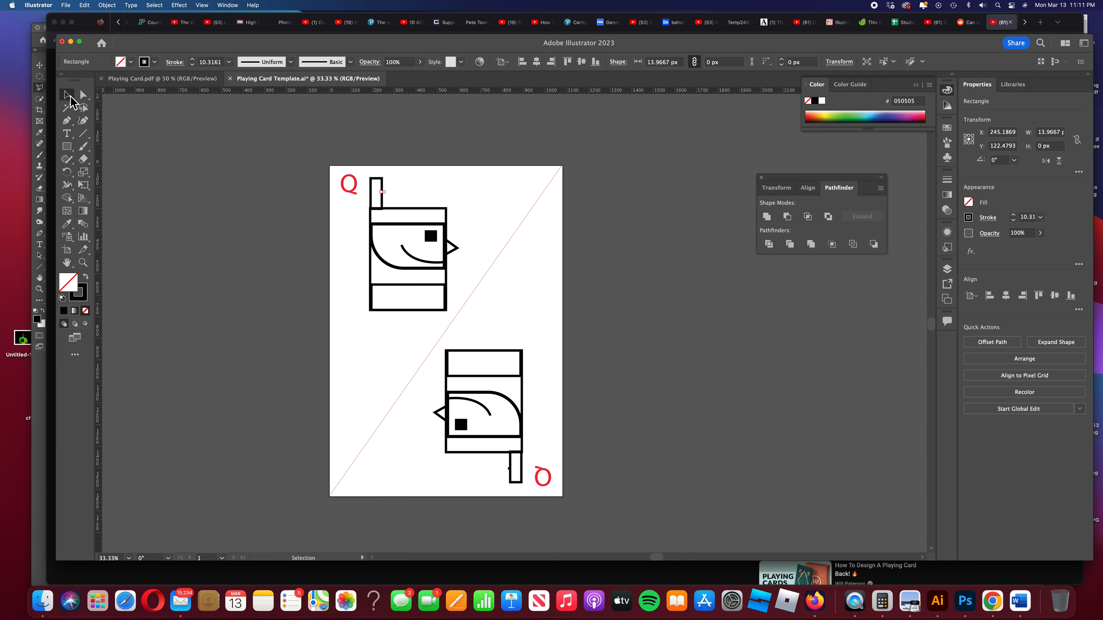
Duplicate the narrow upright rectangle three times, spacing the copies evenly across the head's top edge to form a four-pointed crown.
left_click(377, 194)
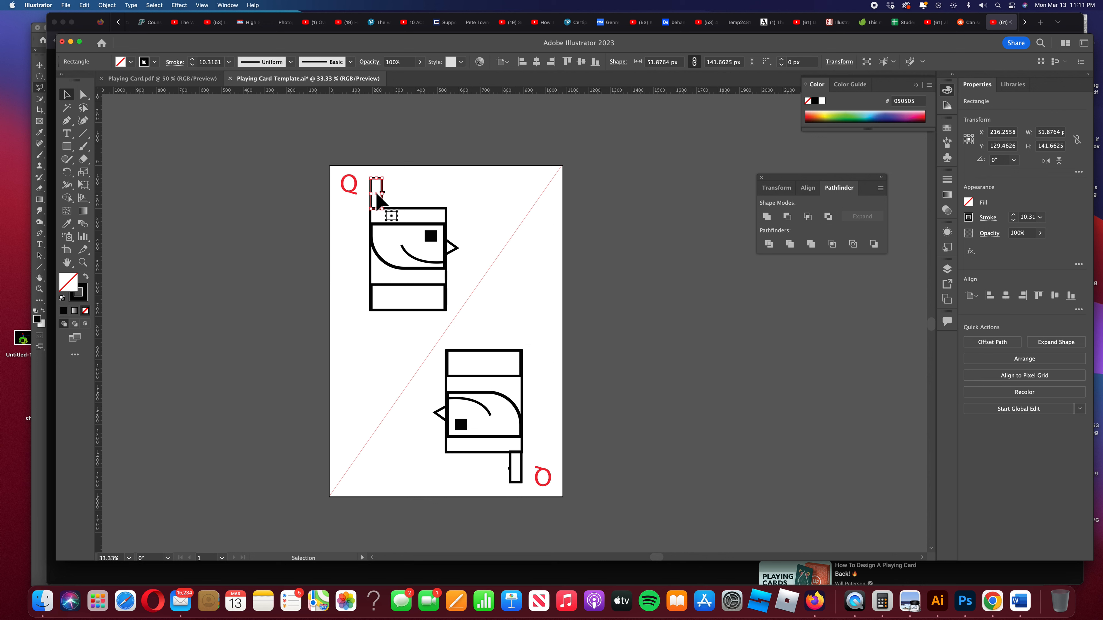
left_click_drag(376, 194, 398, 197)
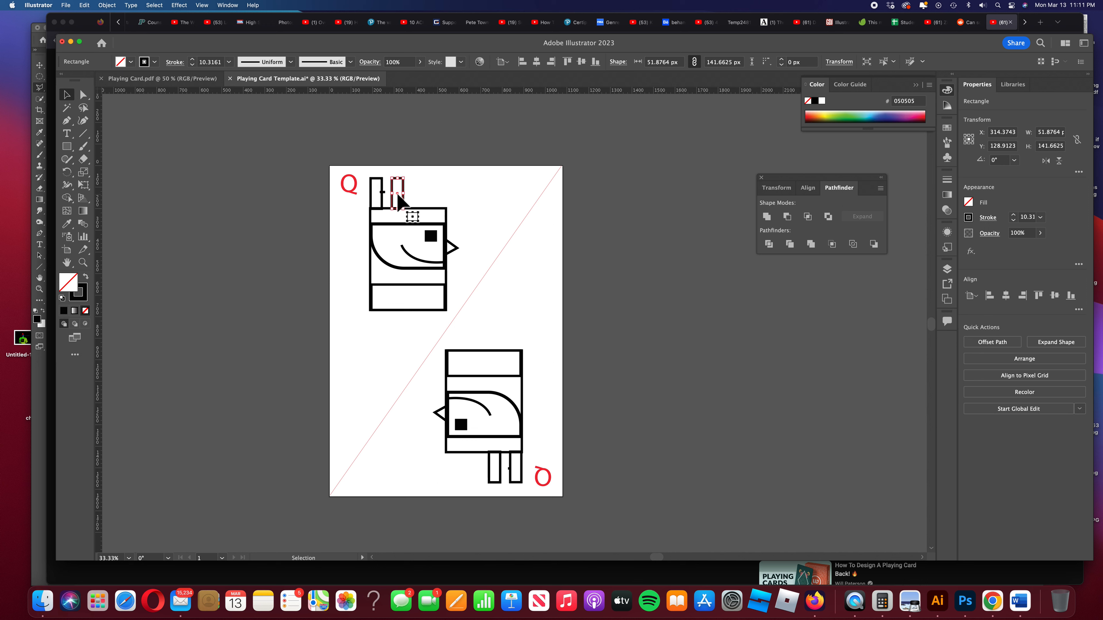
left_click_drag(402, 196, 420, 197)
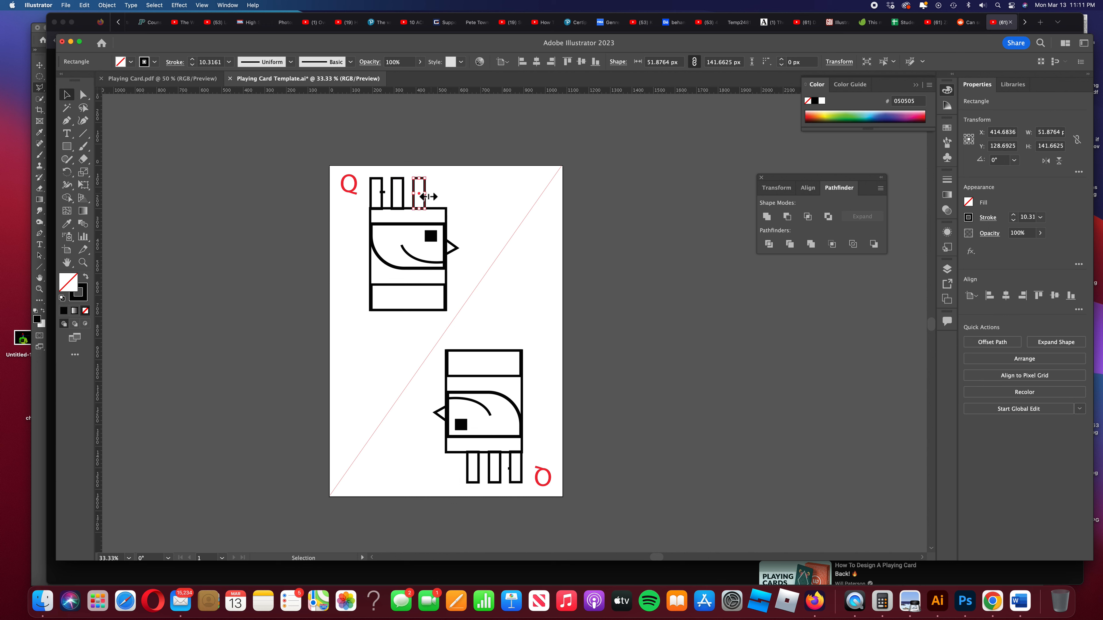
left_click_drag(420, 195, 442, 199)
left_click(466, 201)
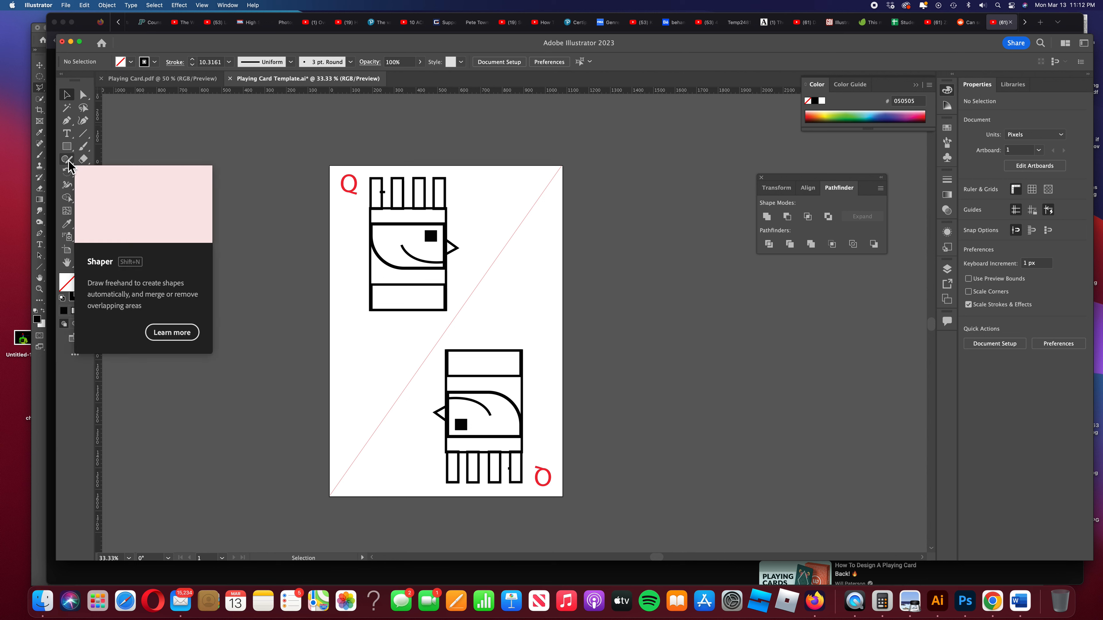
Draw an ellipse, enlarge it to about 349 by 271 px, and place it in the empty area below the head.
left_click_drag(66, 146, 113, 174)
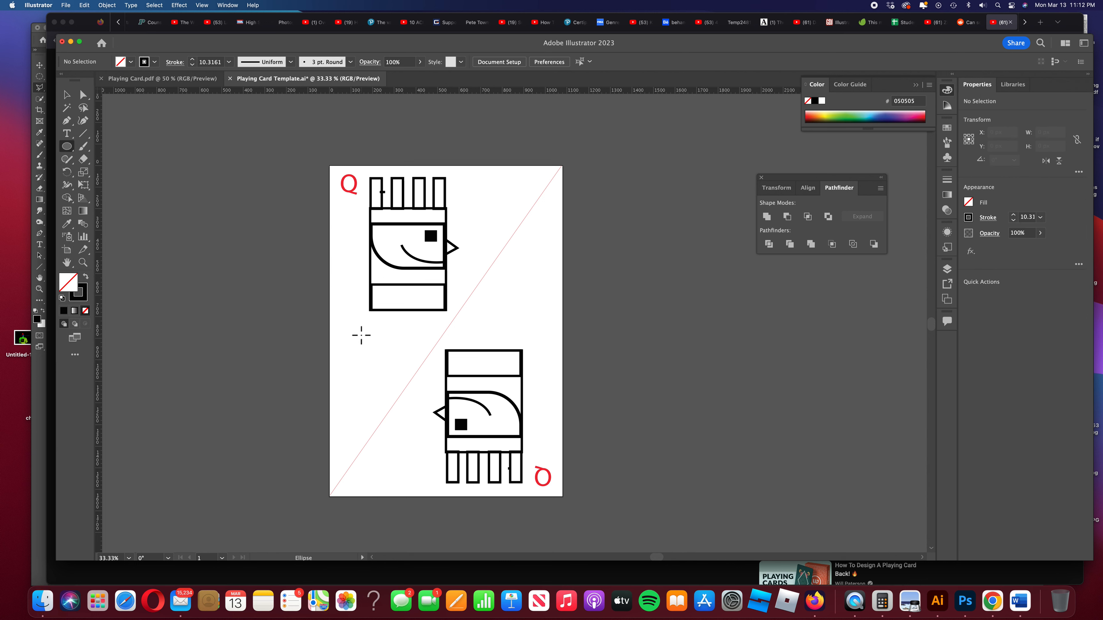
left_click_drag(353, 329, 407, 379)
left_click(68, 97)
left_click_drag(380, 354, 408, 327)
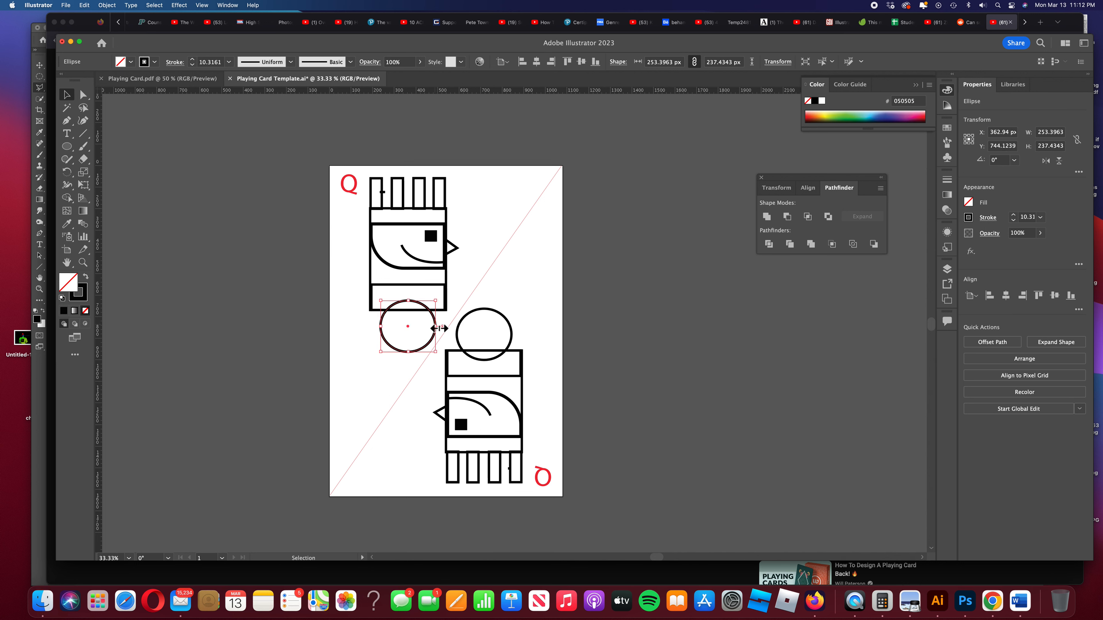
left_click_drag(439, 329, 411, 316)
left_click_drag(374, 318, 380, 348)
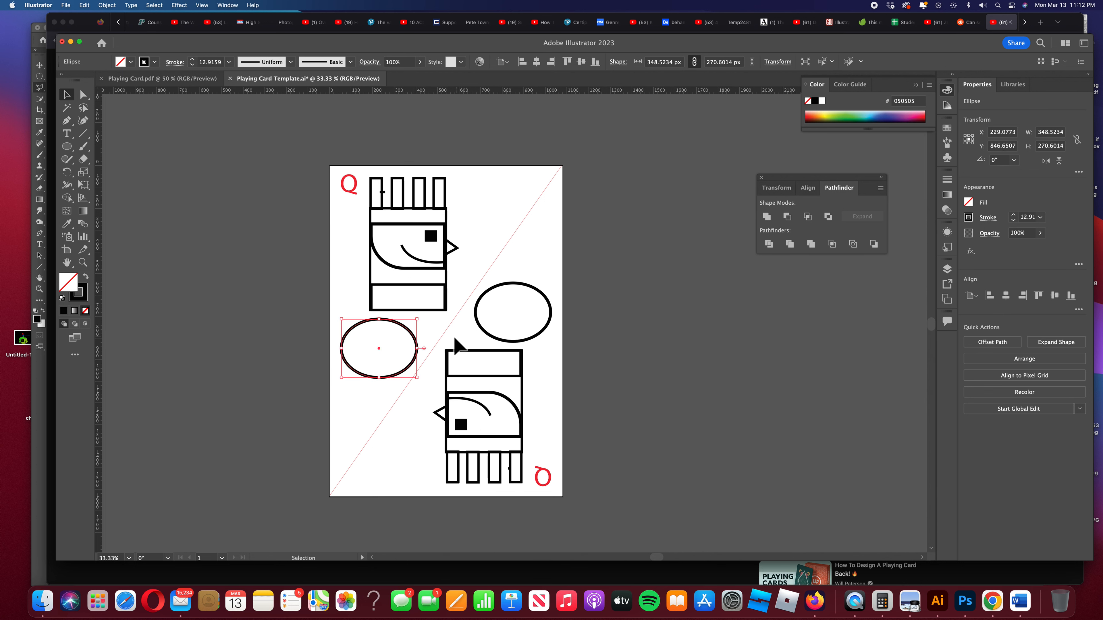
Draw a rectangle about 353 by 150 px over the ellipse's upper half and subtract it with Minus Front to leave a half-ellipse.
key("m")
left_click_drag(341, 314, 378, 330)
key("v")
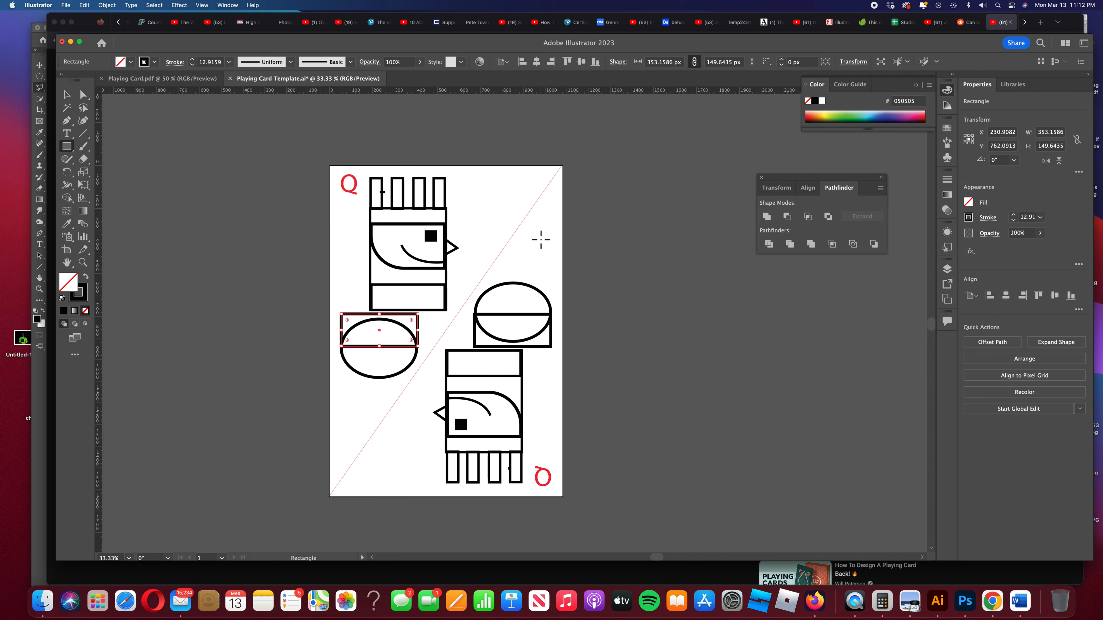
left_click(66, 94)
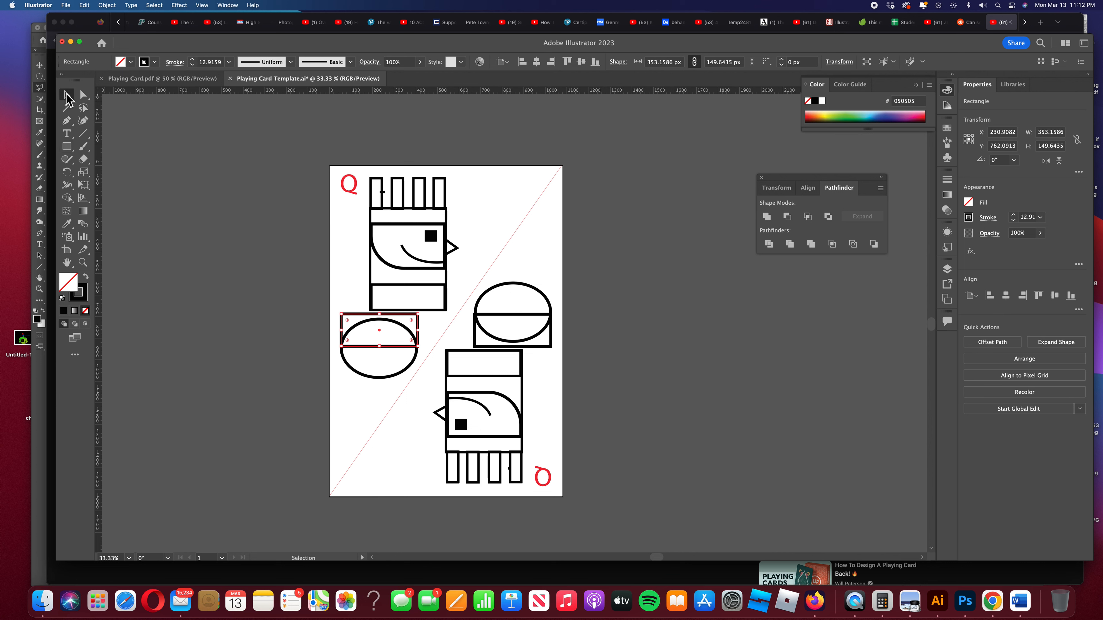
left_click_drag(341, 374, 406, 341)
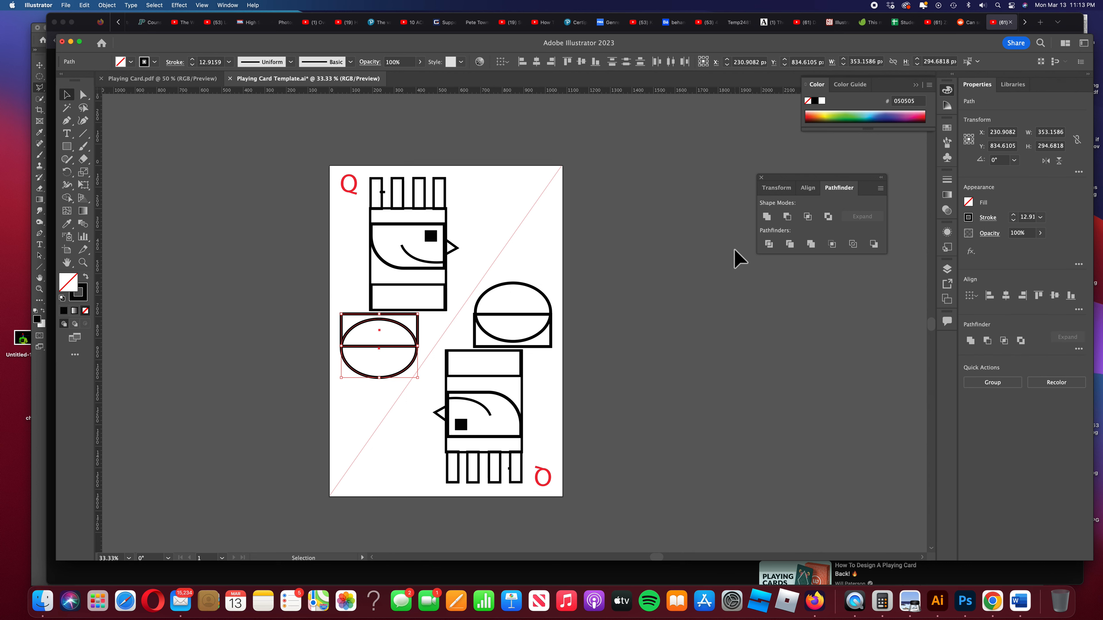
left_click(787, 216)
left_click(158, 130)
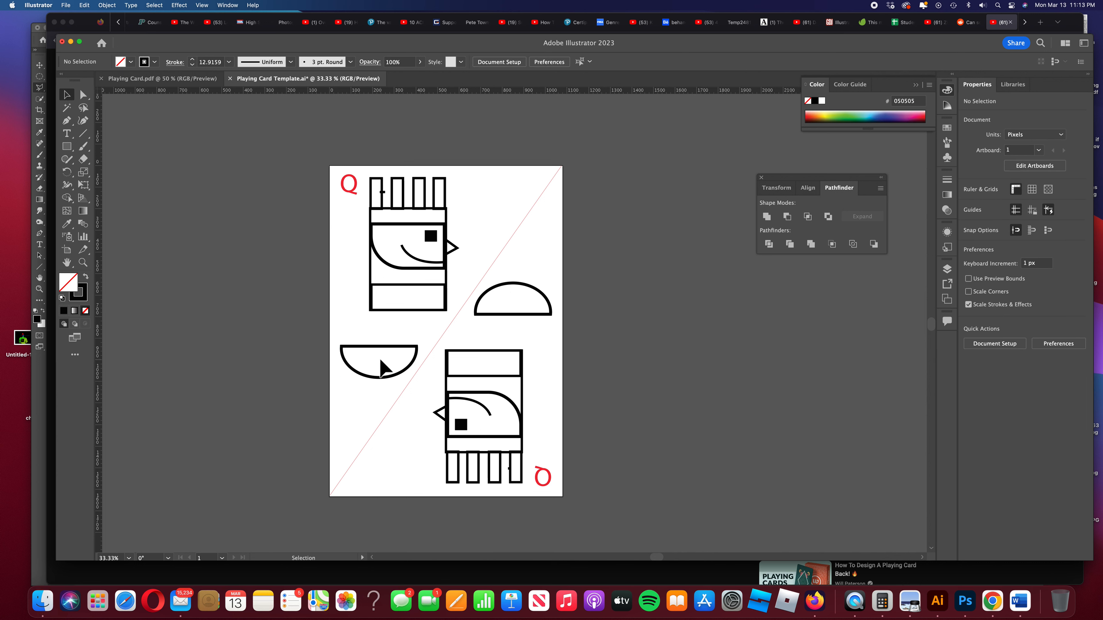
Move the half-ellipse up against the bottom edge of the figure's outer rectangle.
left_click(380, 347)
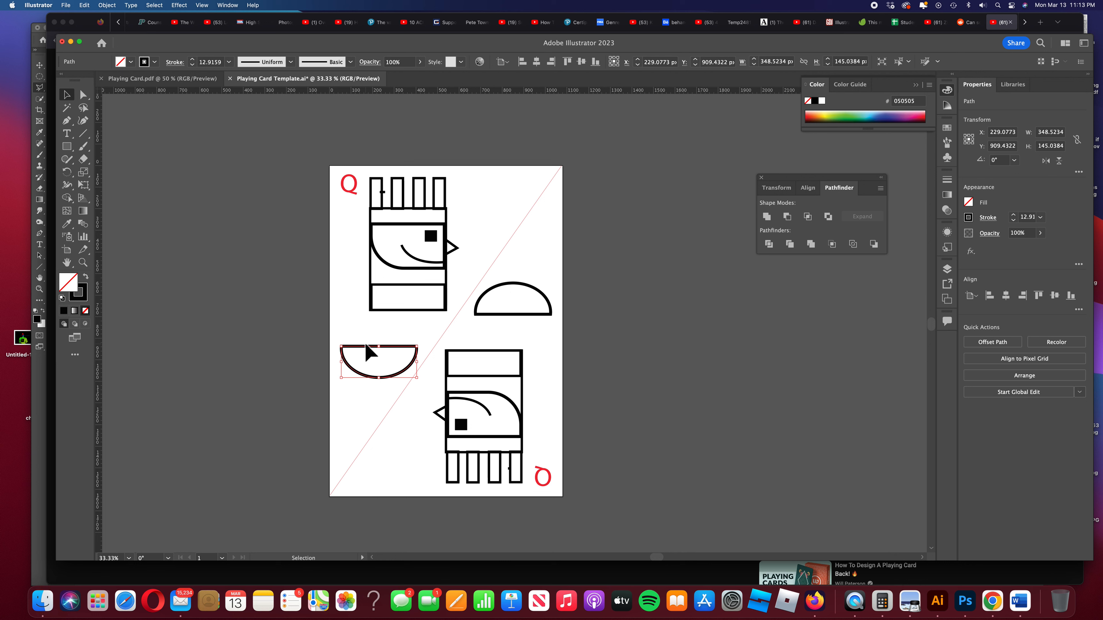
left_click(369, 352)
left_click_drag(364, 343, 393, 307)
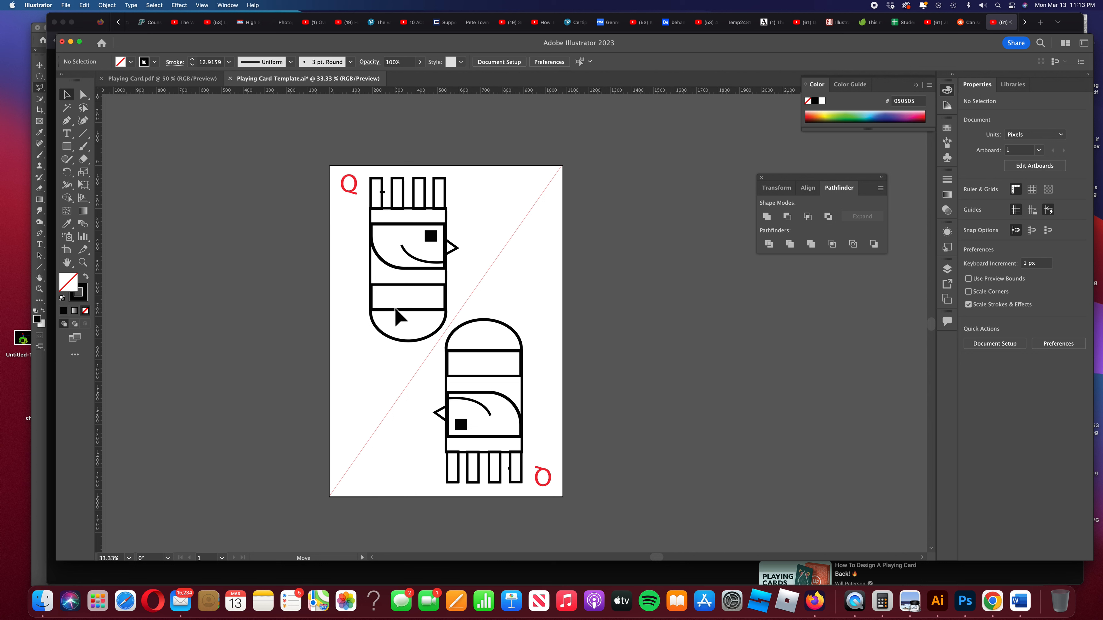
Fill the half-ellipse beneath the figure with red F20C23.
left_click(393, 306)
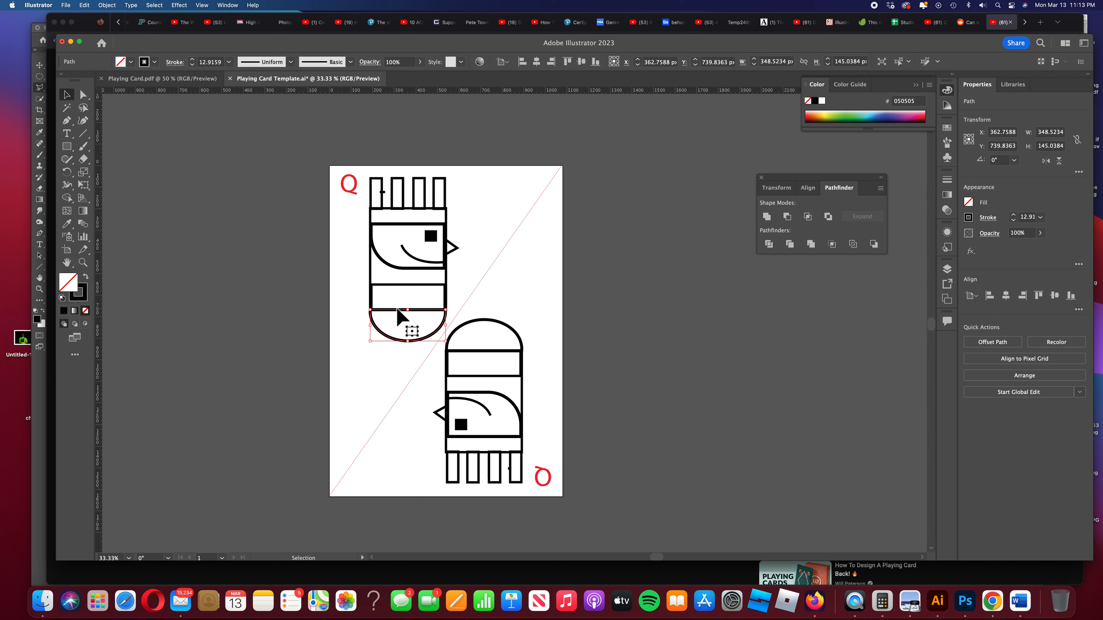
double_click(68, 282)
type("F20C23")
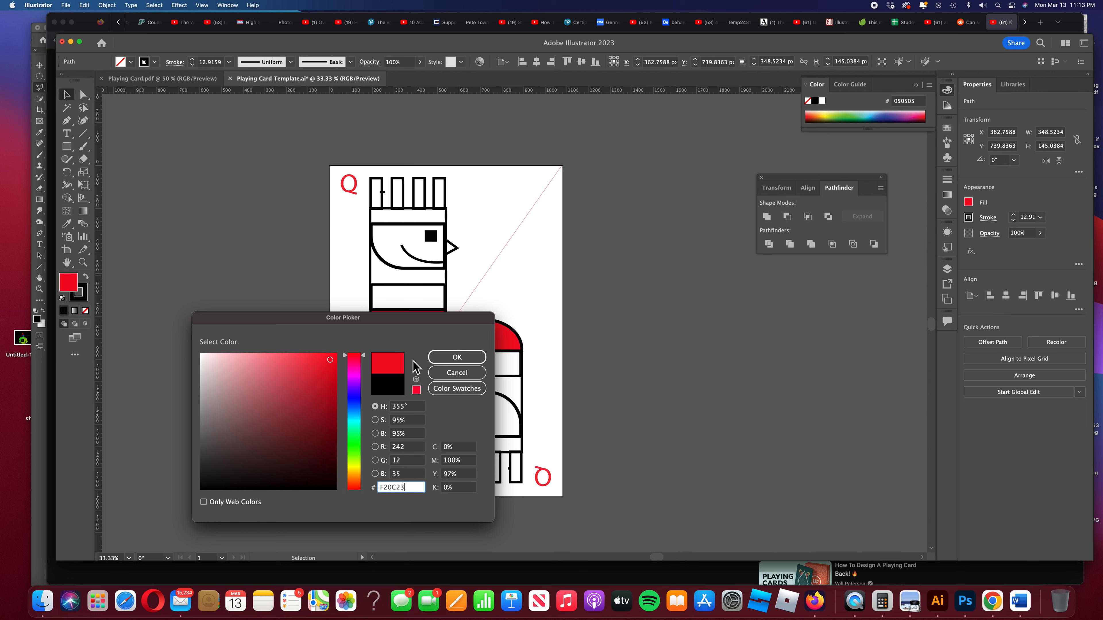
left_click(453, 361)
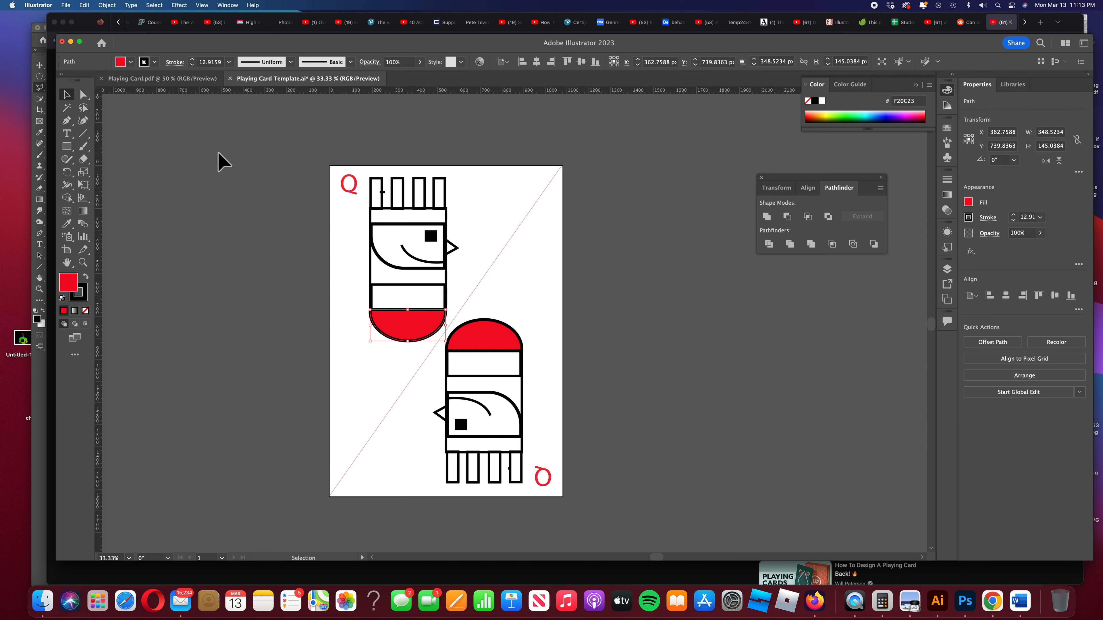
Isolate the red half-ellipse below the upper-left figure and switch it to Draw Inside mode.
left_click(460, 280)
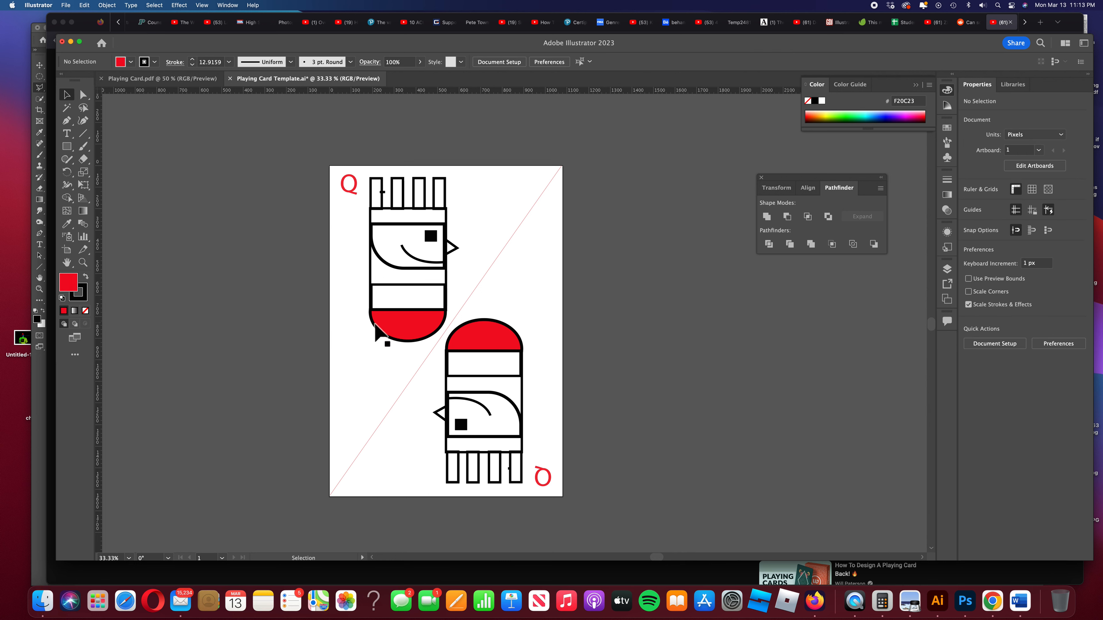
left_click(390, 330)
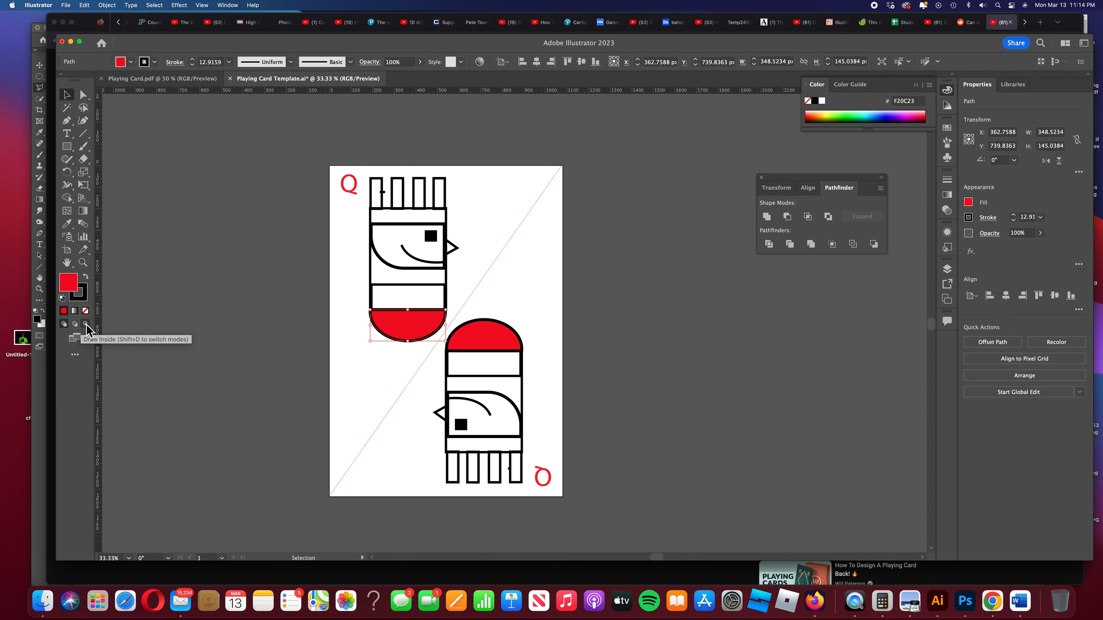
double_click(380, 337)
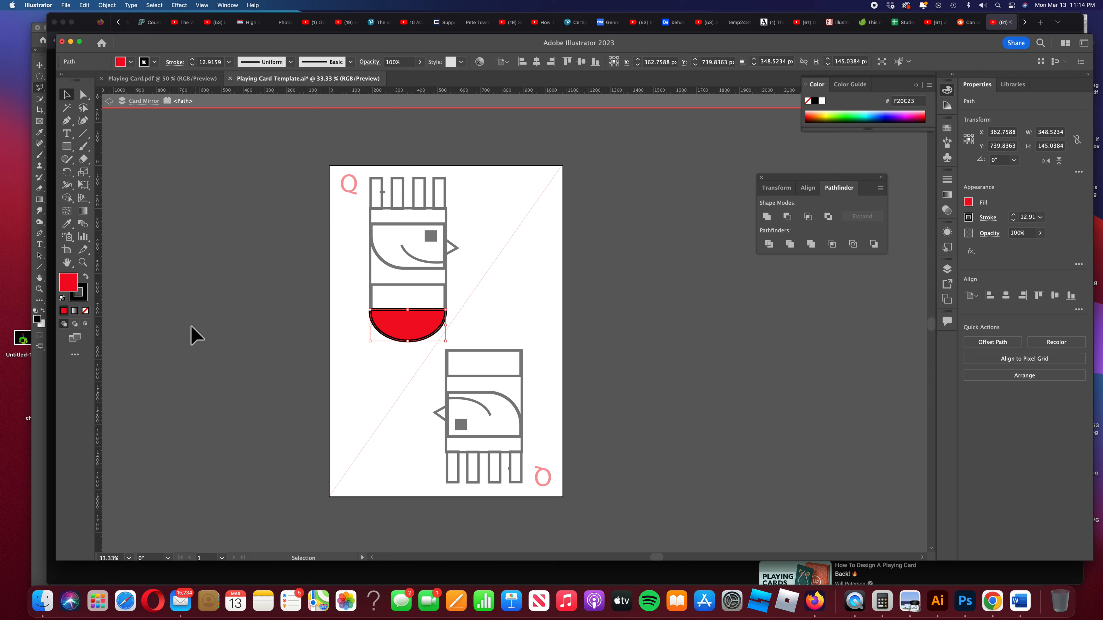
left_click(88, 326)
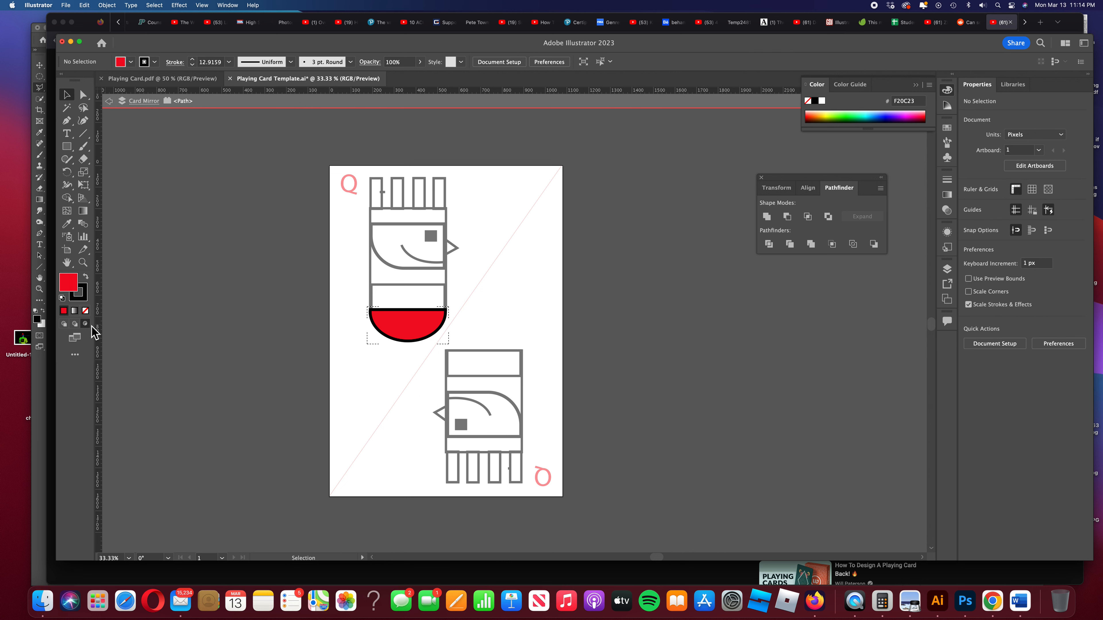
left_click(417, 338)
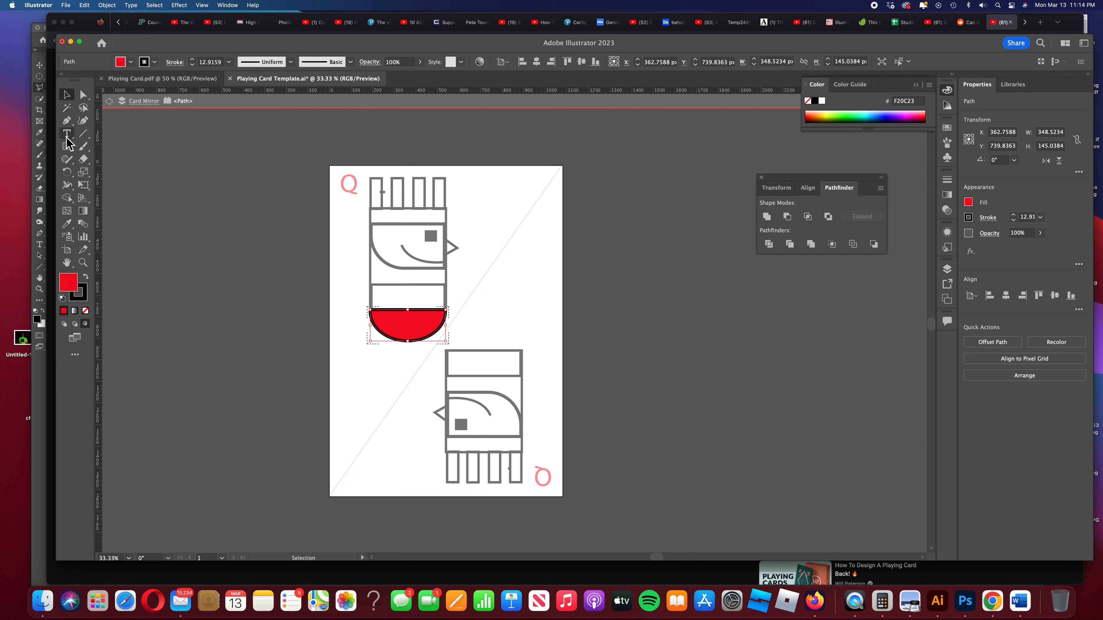
Draw an ellipse about 92 by 102 px inside the half-ellipse, filled with blue 3015D1 and centred on its straight upper edge.
left_click_drag(67, 146, 113, 171)
left_click_drag(399, 303, 420, 326)
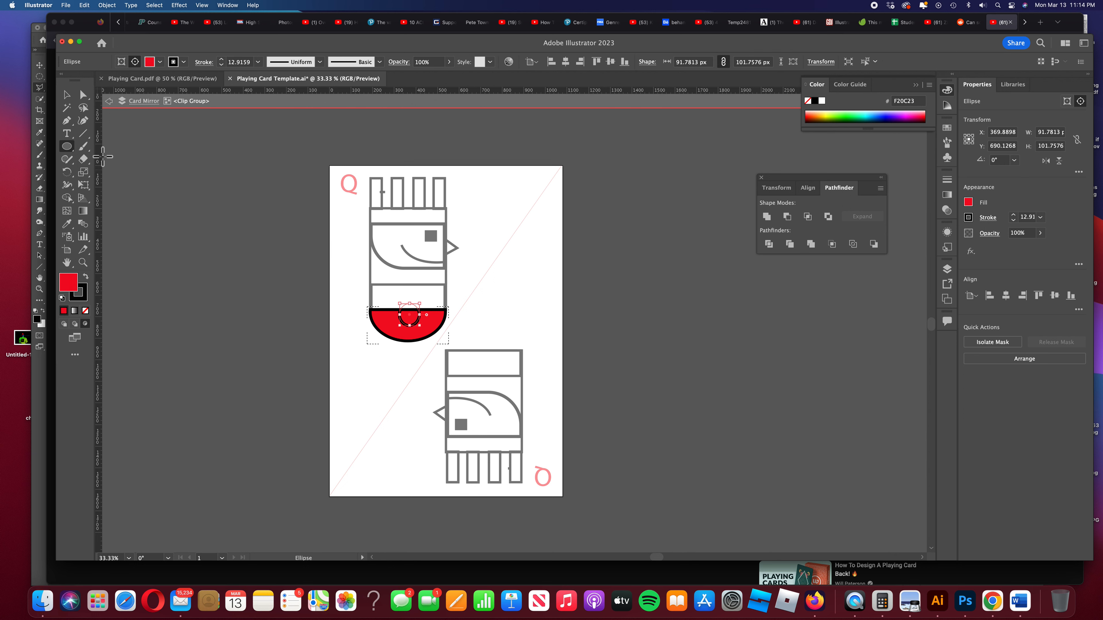
double_click(67, 284)
left_click(66, 95)
left_click_drag(410, 318, 407, 313)
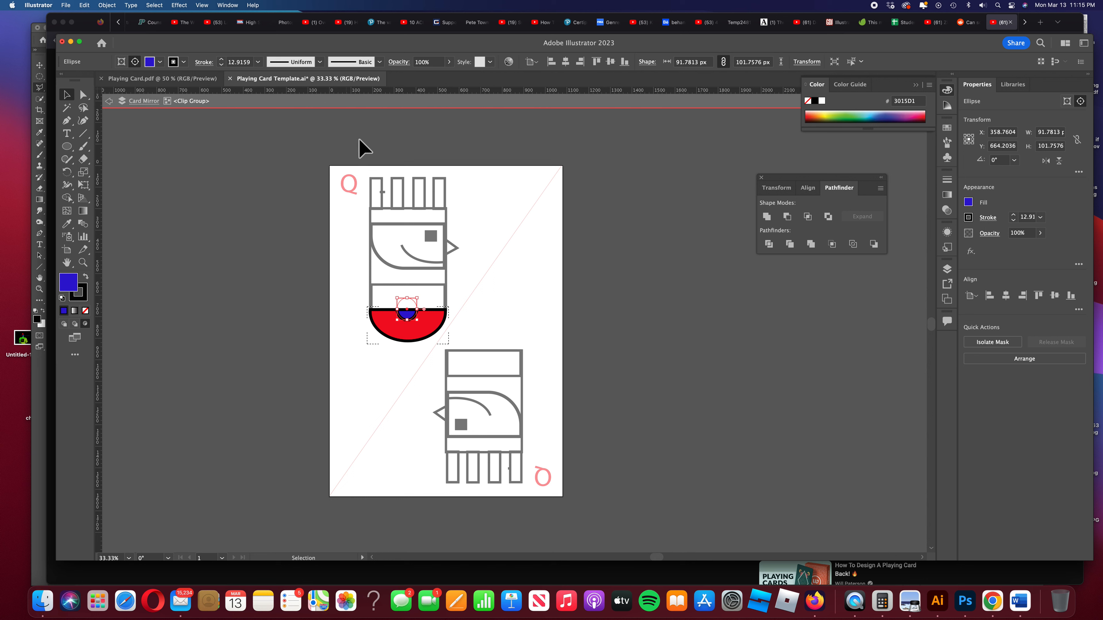
Apply a Radial Repeat to the blue ellipse to form a flower of petals.
left_click(109, 6)
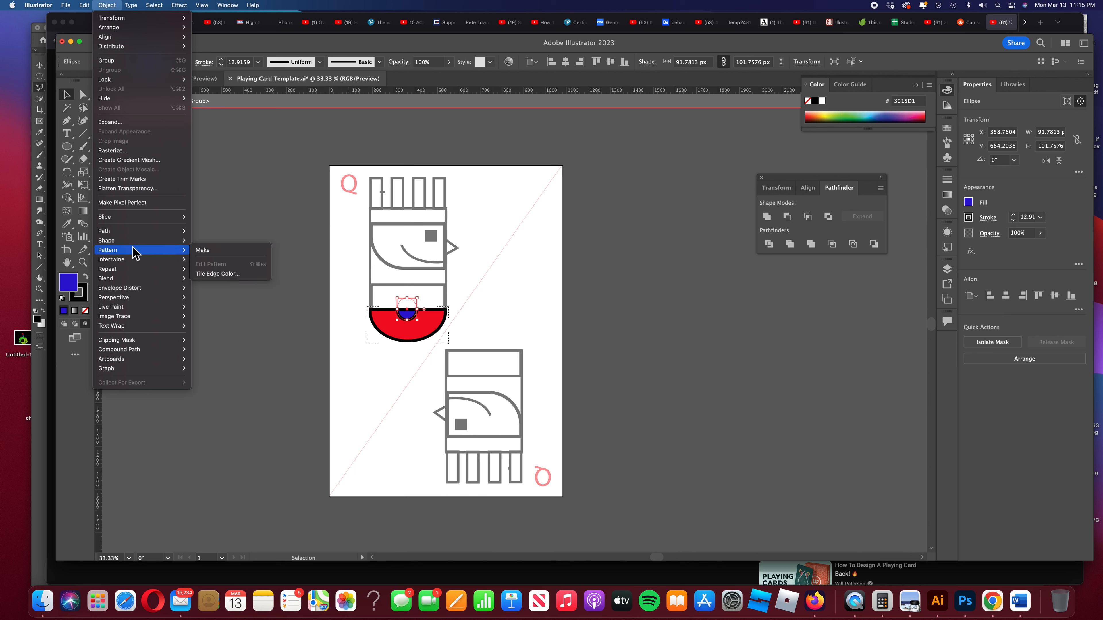
mouse_move(126, 246)
mouse_move(130, 273)
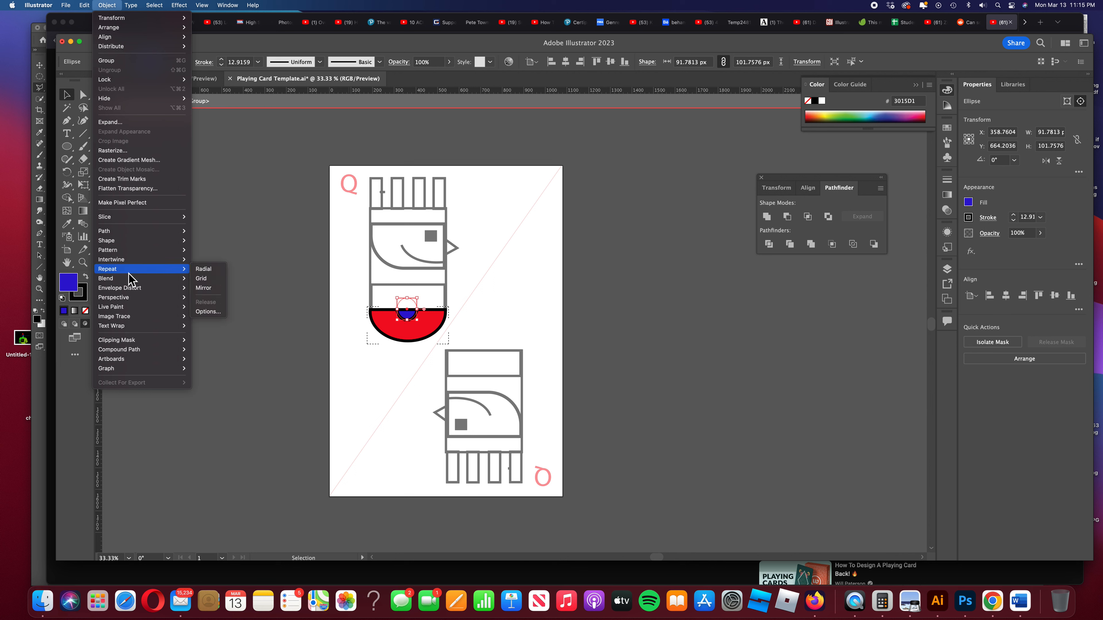
left_click(202, 270)
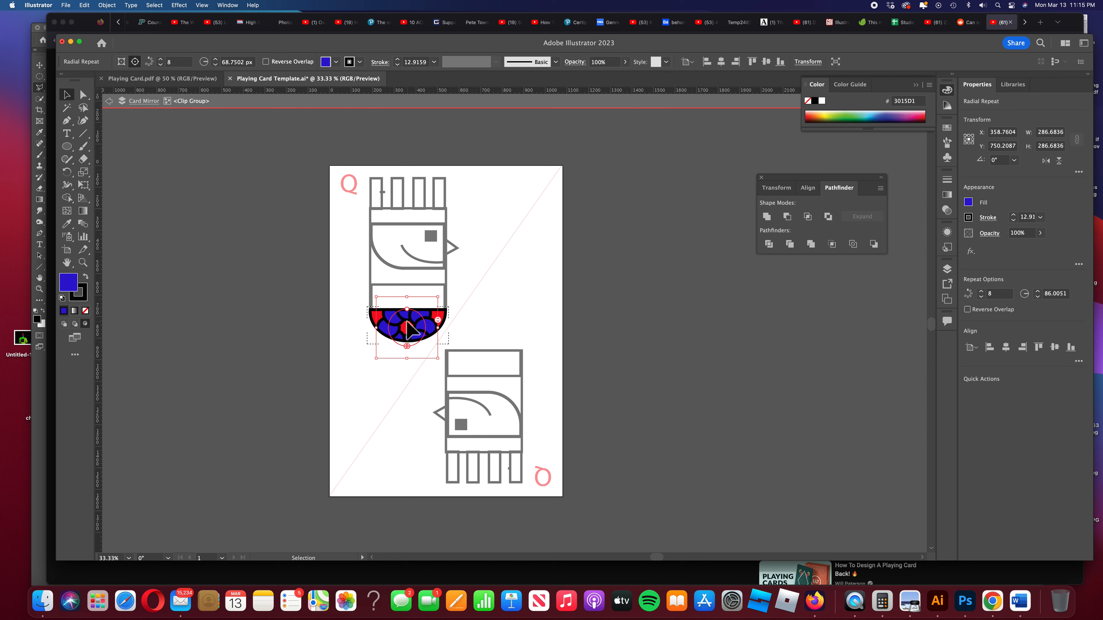
Shrink the radial flower to about 218 by 218 px and centre it within the red half-ellipse.
key("super+shift+a")
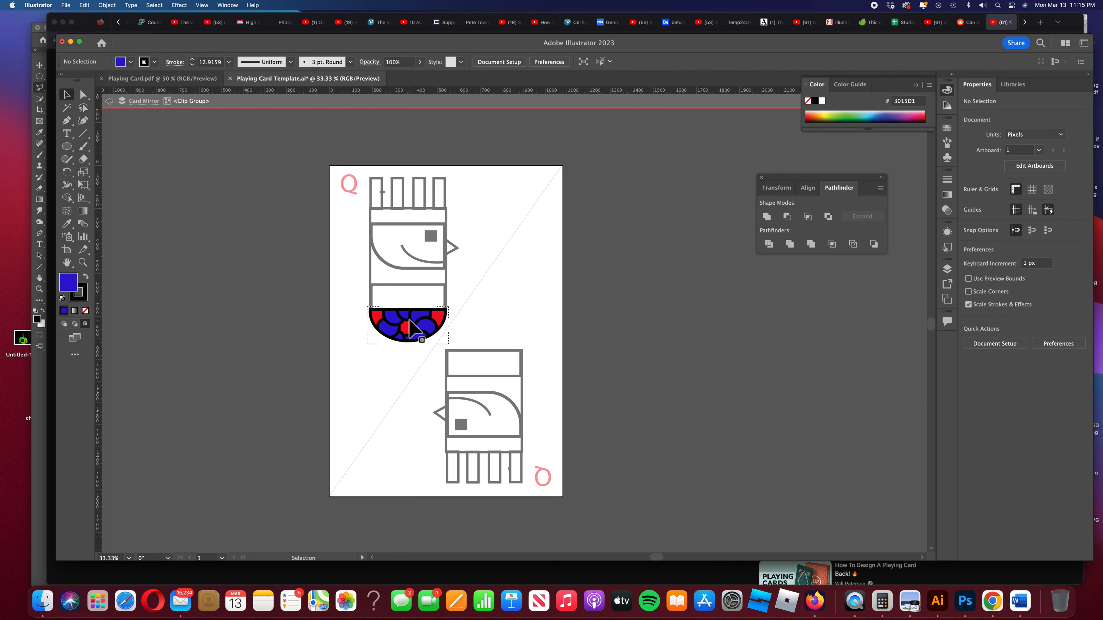
left_click(411, 330)
left_click_drag(410, 330, 413, 318)
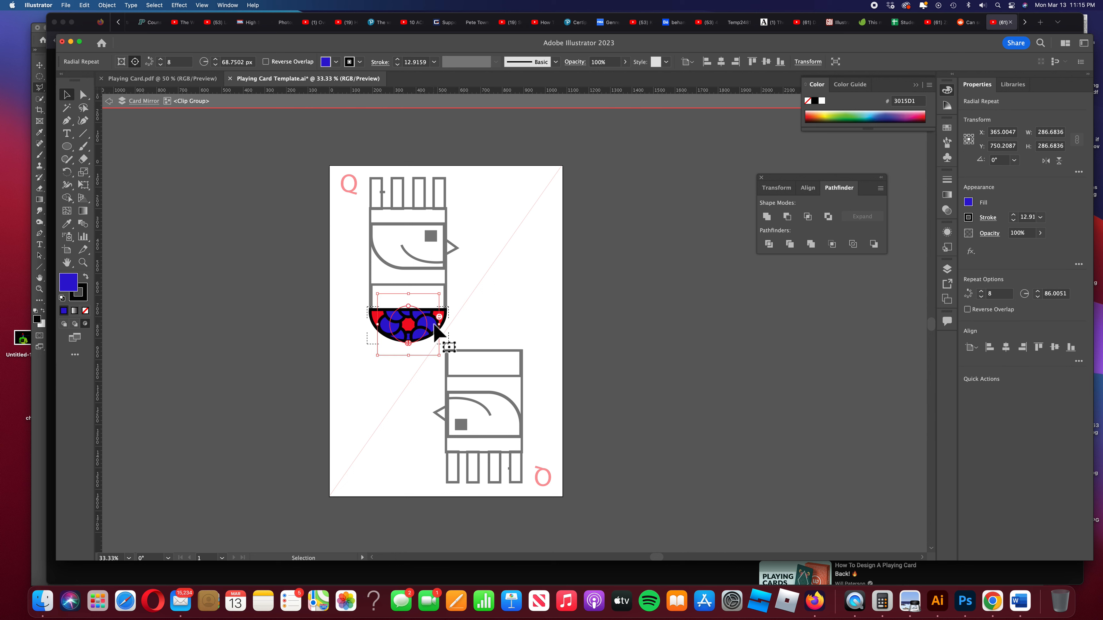
left_click_drag(438, 295, 425, 309)
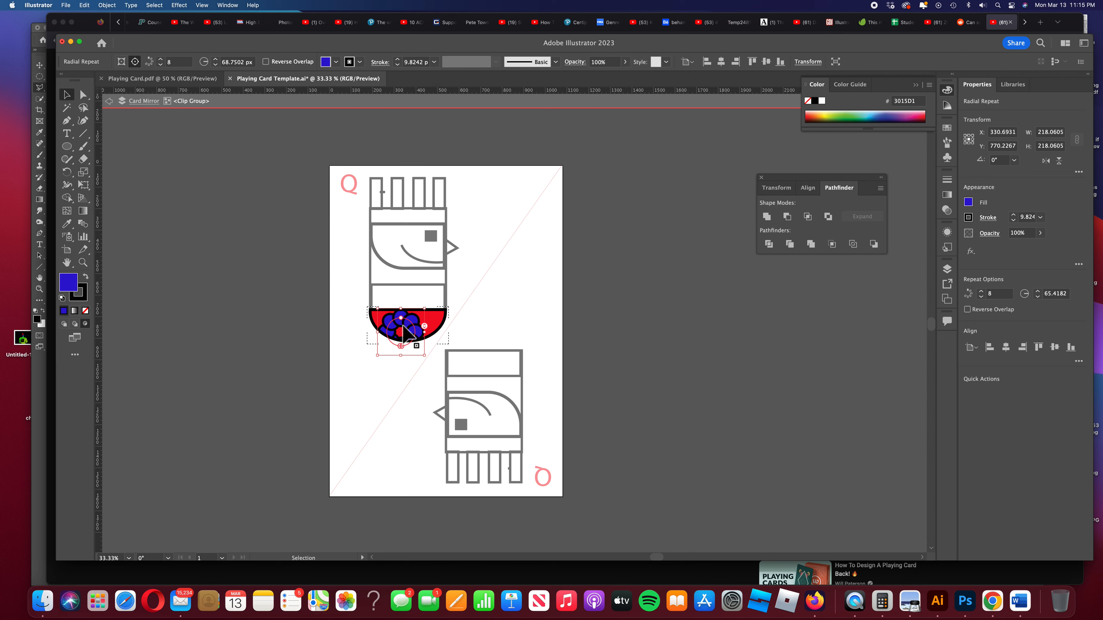
left_click_drag(402, 325, 411, 321)
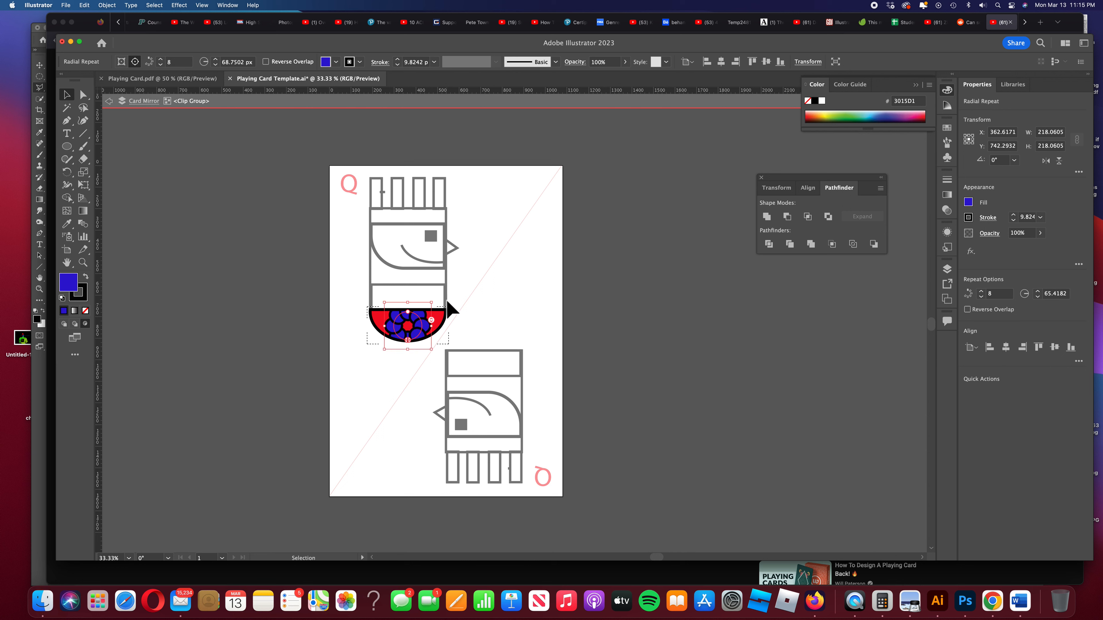
Return to normal drawing mode and exit the clip group's isolation back to the Card Mirror layer.
left_click(350, 253)
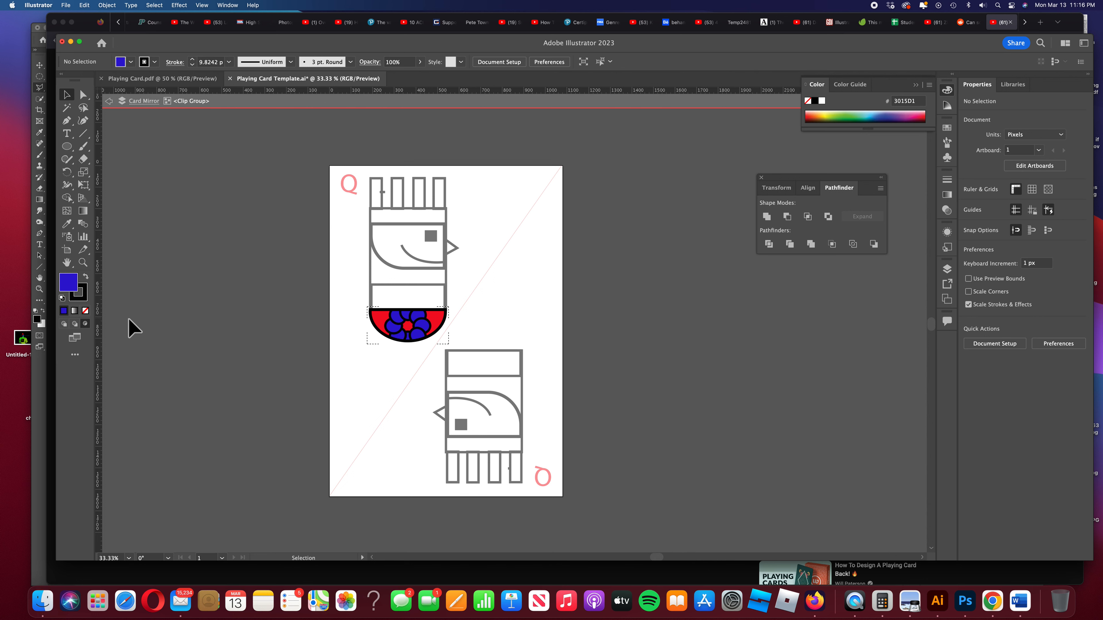
left_click(63, 324)
left_click(109, 101)
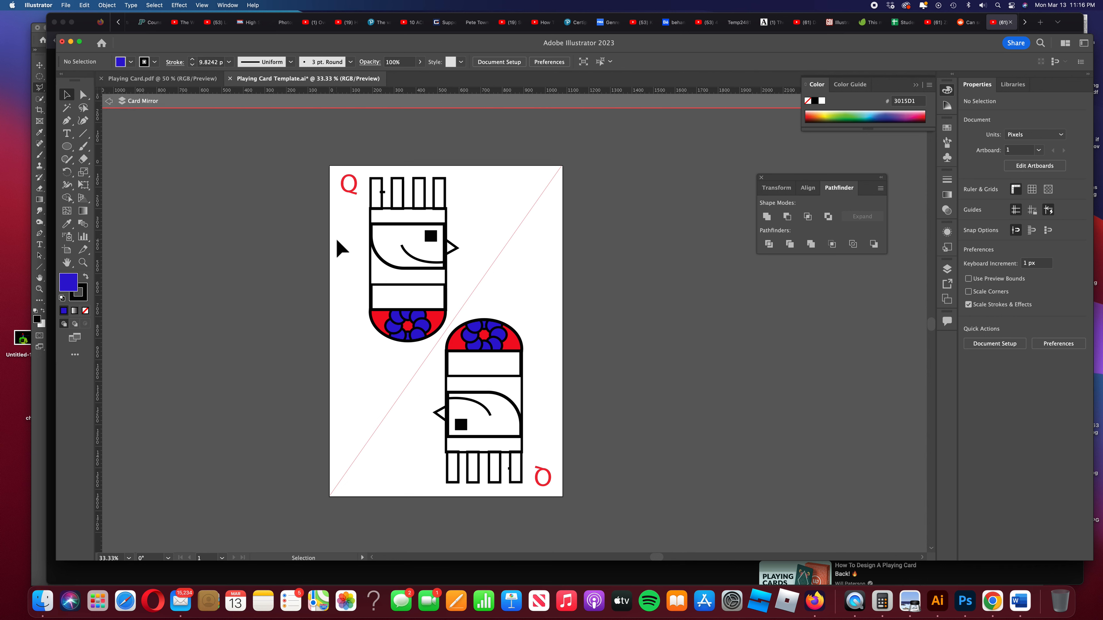
Draw a straight vertical line with the Pen tool across the small rectangle below the head, near its left end.
scroll(475, 231, "right", 1)
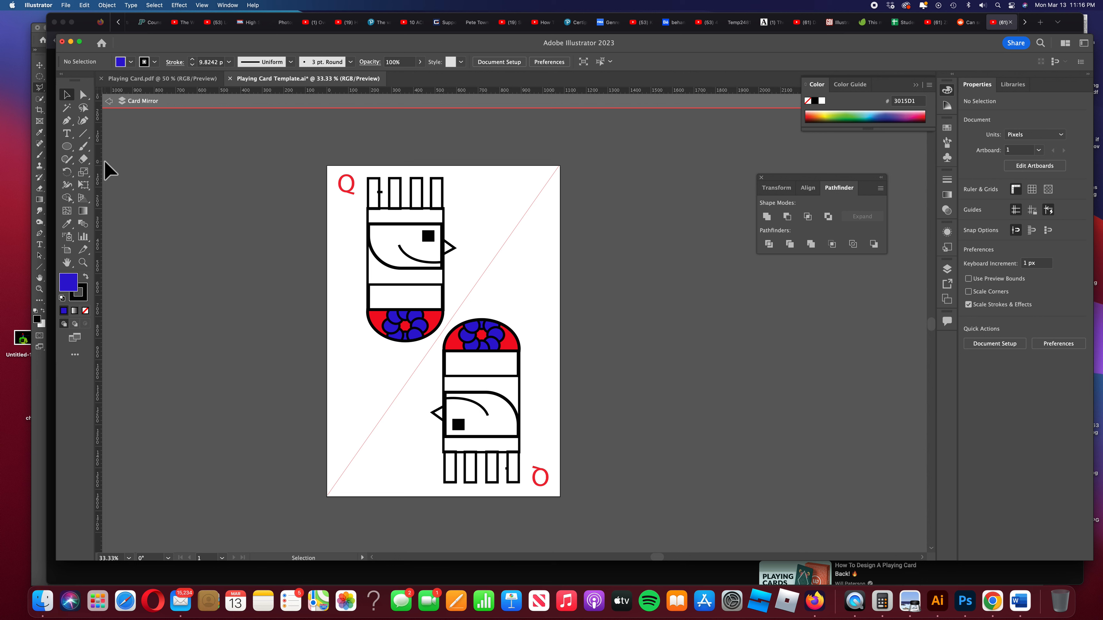
left_click(67, 120)
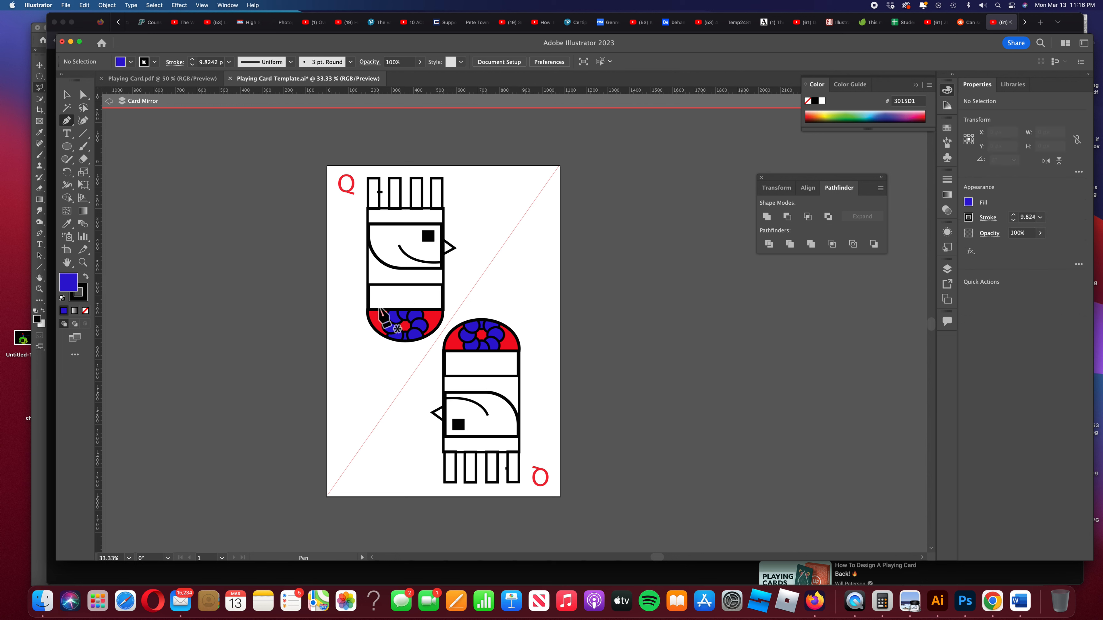
left_click(380, 284)
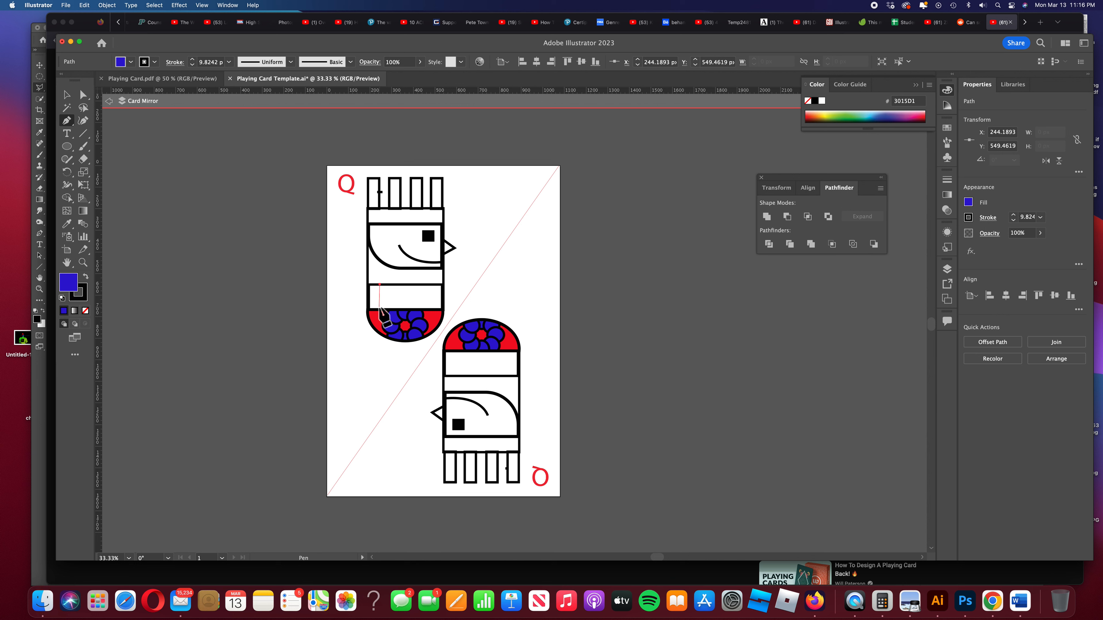
left_click(379, 307)
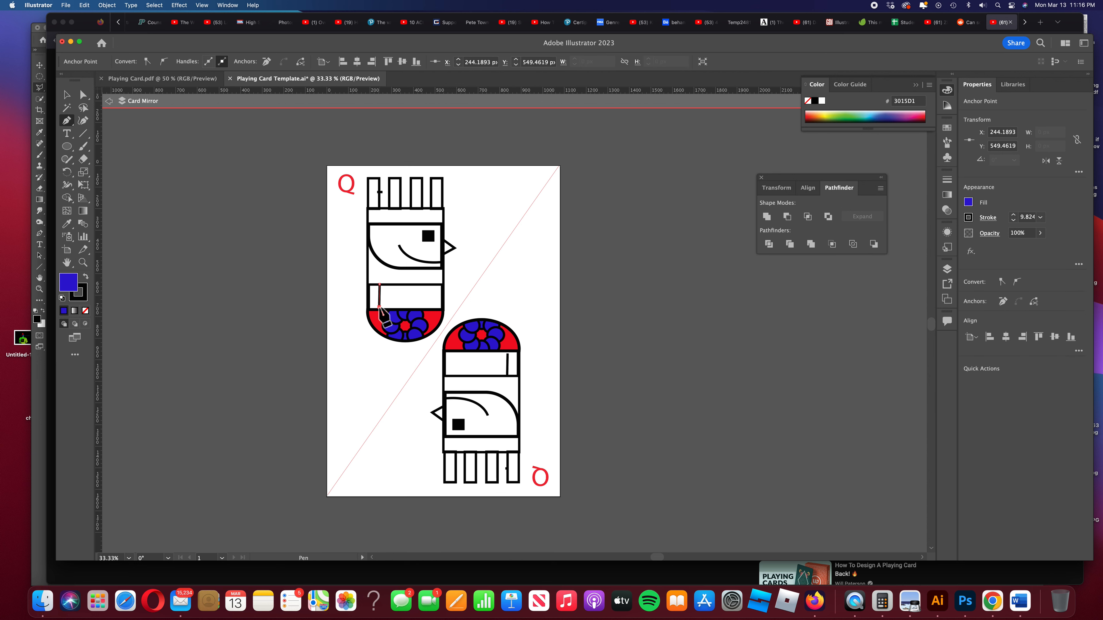
key("v")
Draw a second vertical line in the rectangle's unfilled outline style and duplicate it twice to the right at even spacing.
left_click(396, 287)
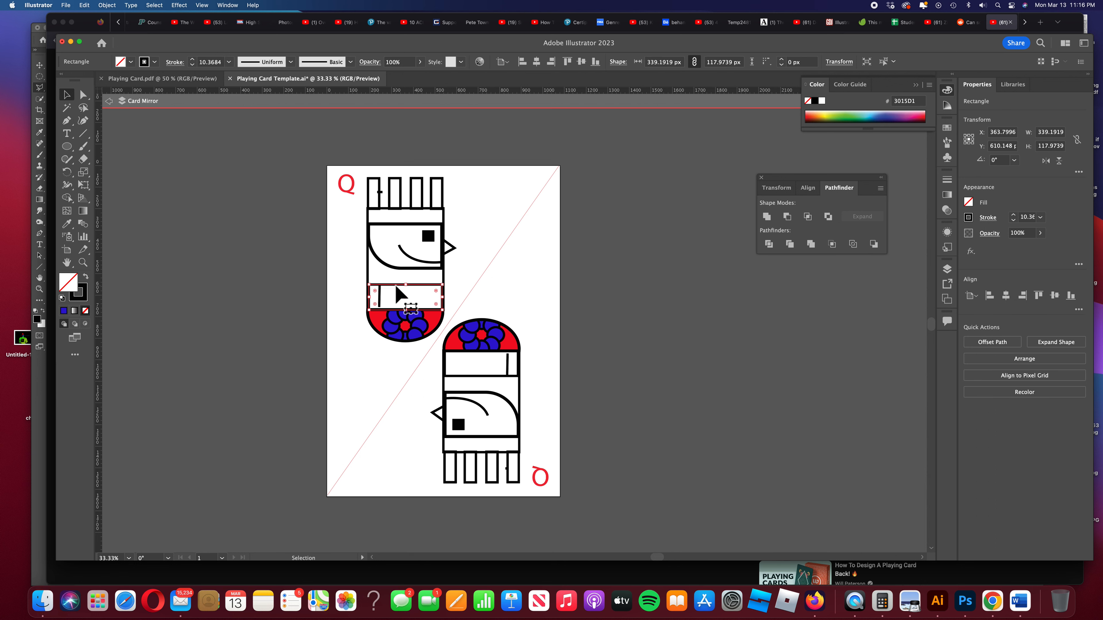
key("p")
left_click(394, 307)
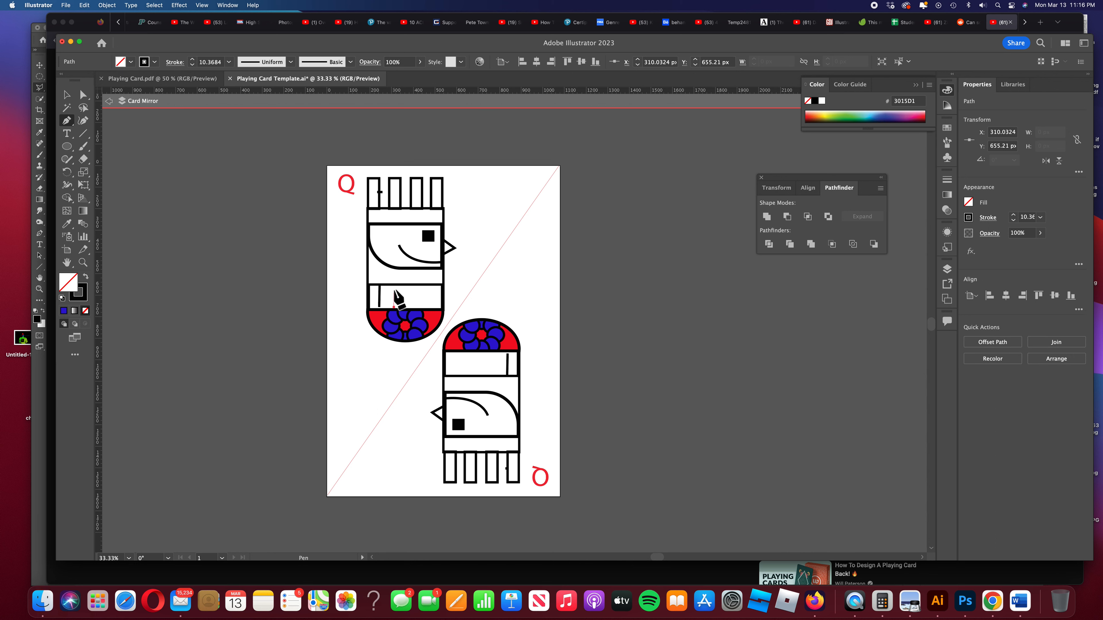
left_click(393, 285)
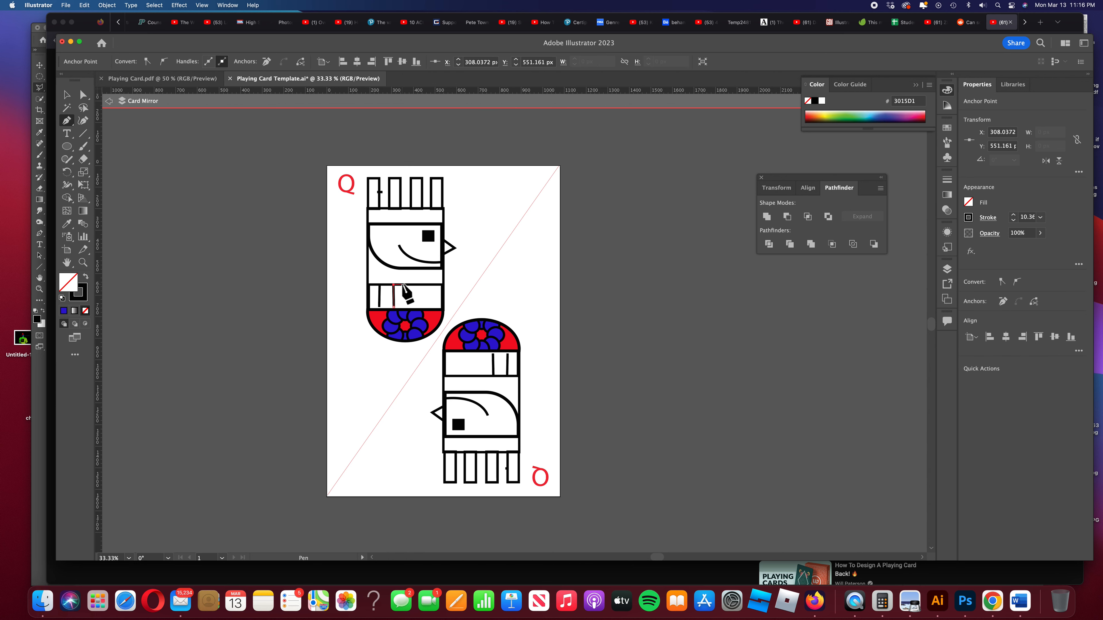
key("v")
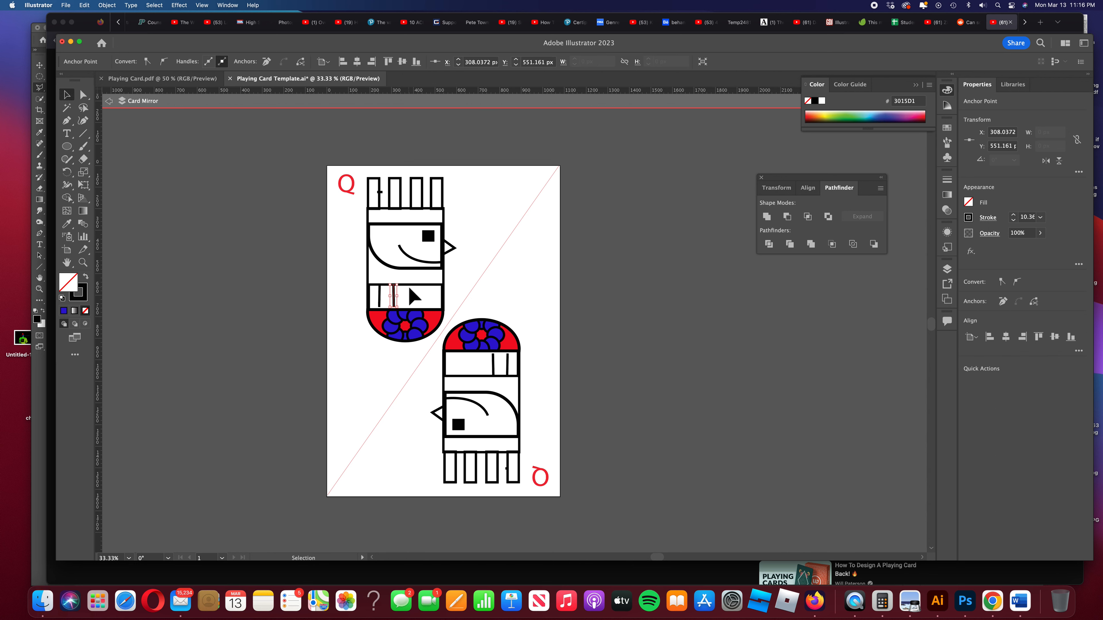
left_click_drag(394, 296, 418, 297)
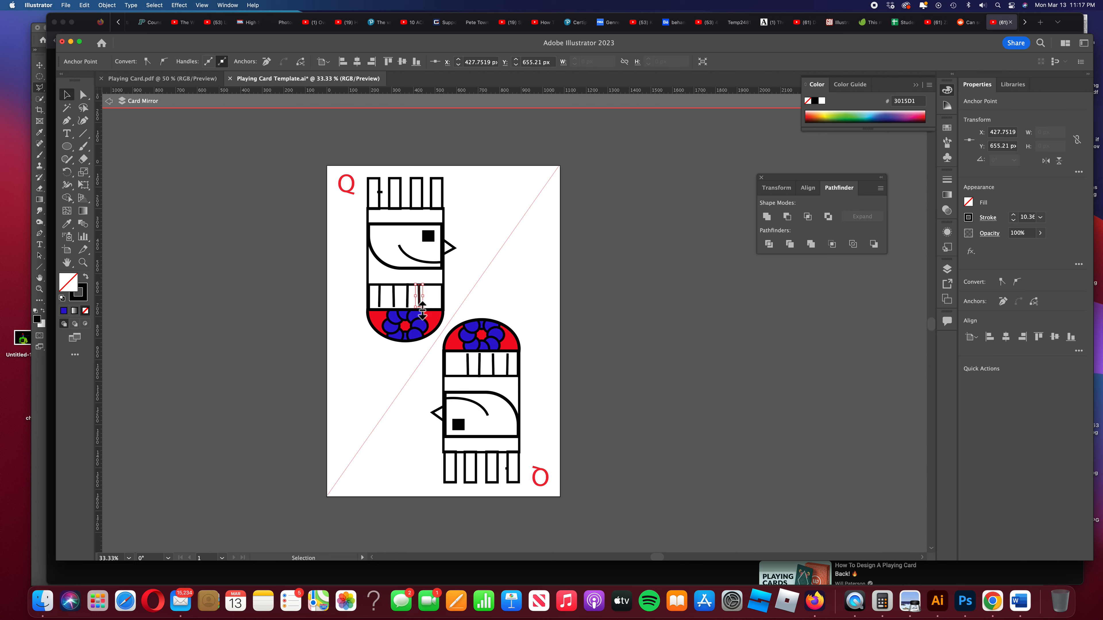
Draw a fifth vertical line with the Pen tool near the right end of the small rectangle and deselect it.
key("p")
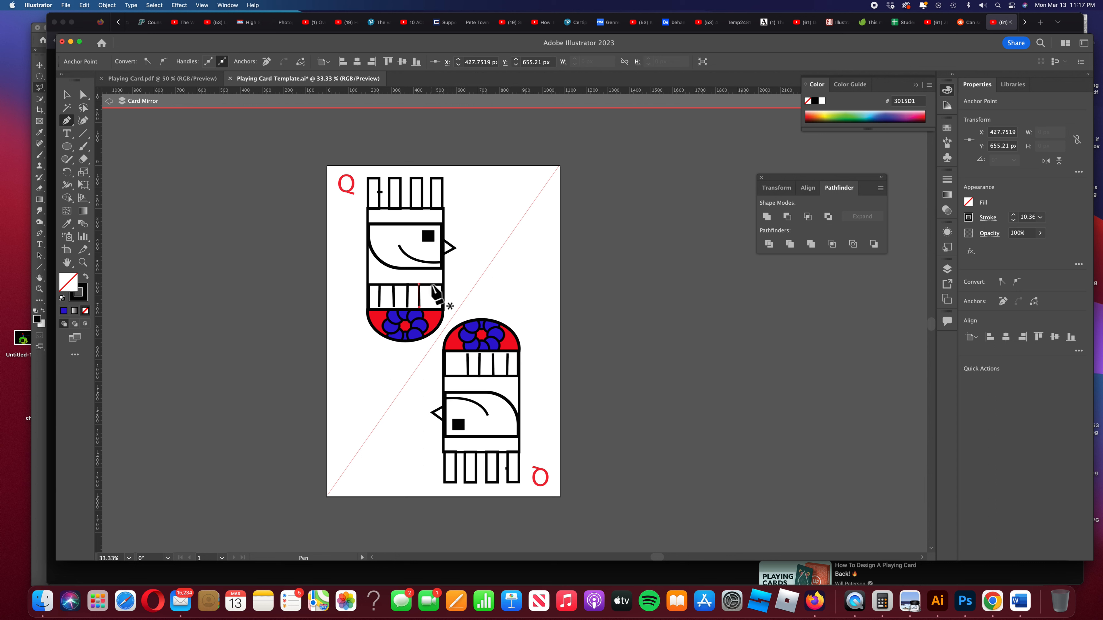
left_click(431, 285)
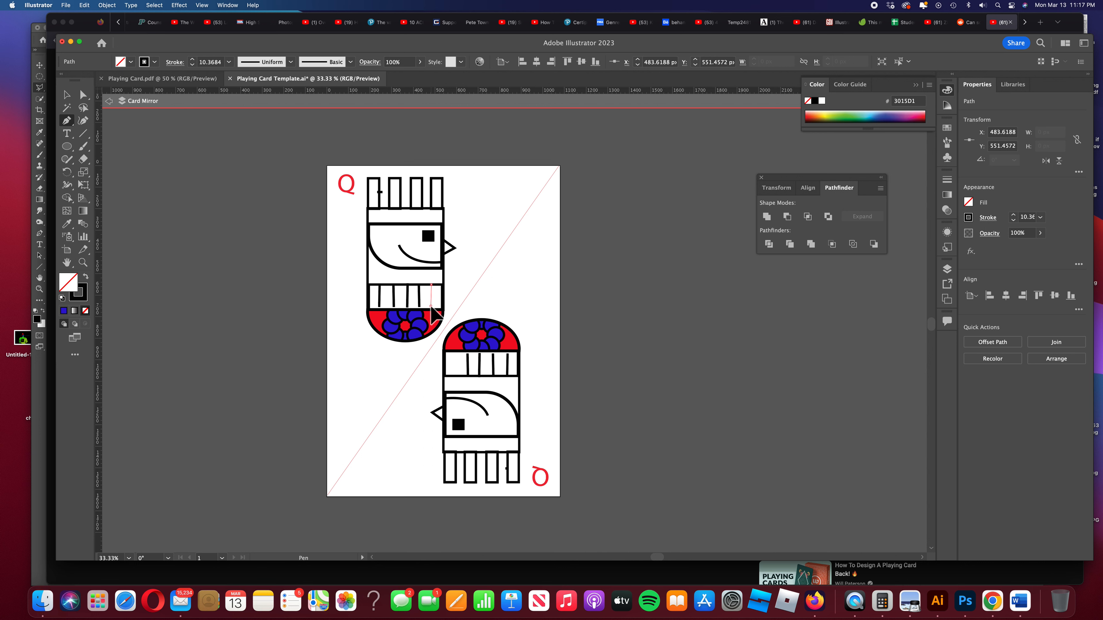
left_click(431, 307)
key("v")
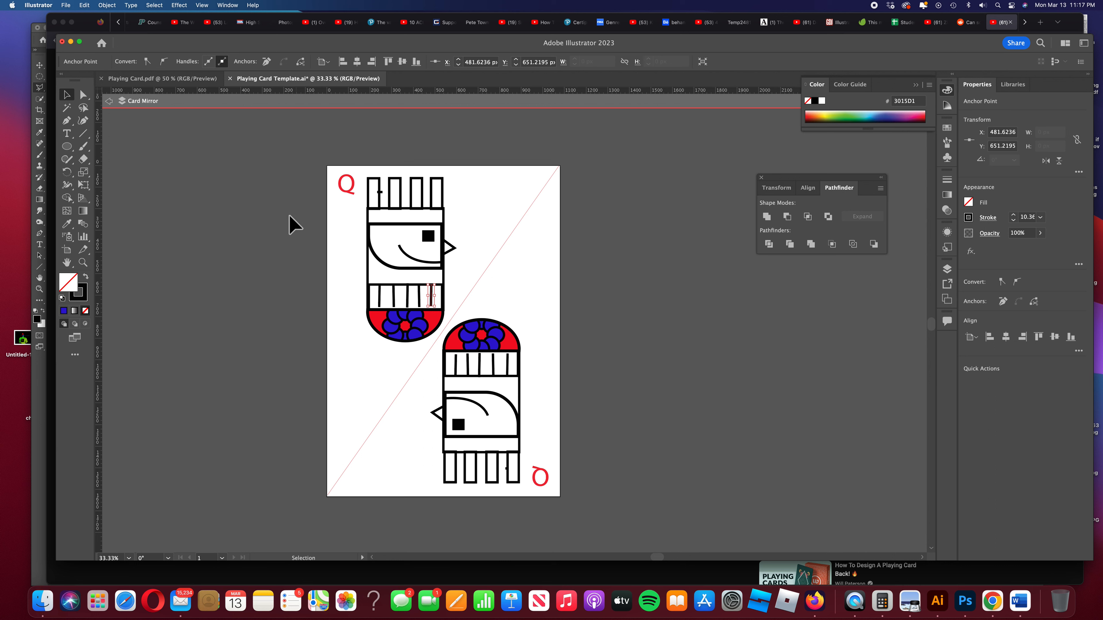
left_click(473, 200)
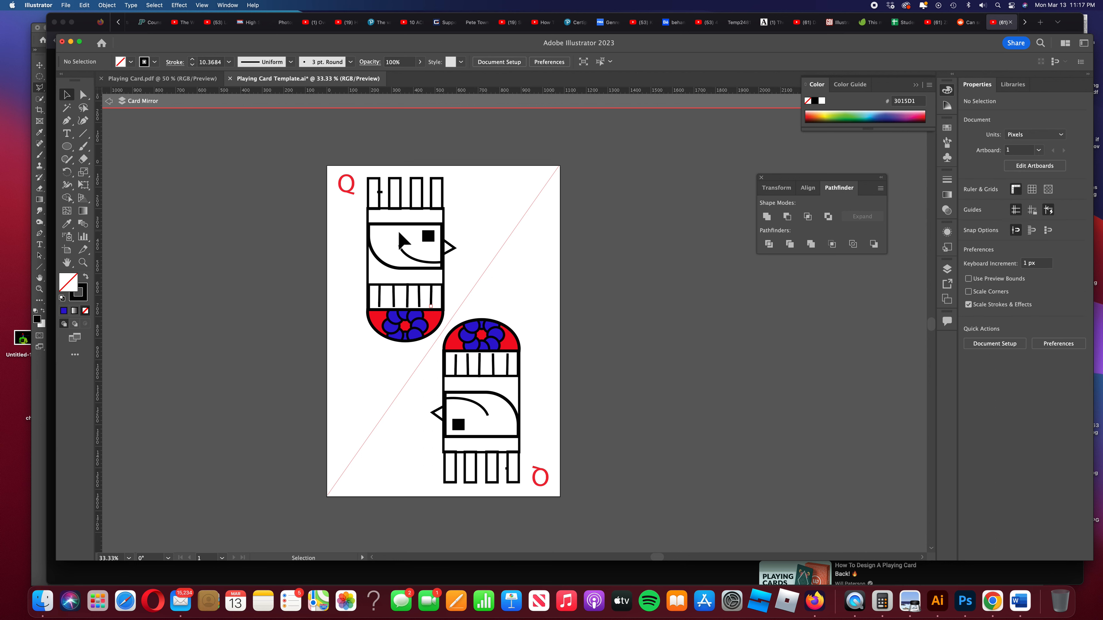
Draw a tall, narrow rectangle about 64 by 515 px in the empty area to the right of the upper figure.
left_click(66, 146)
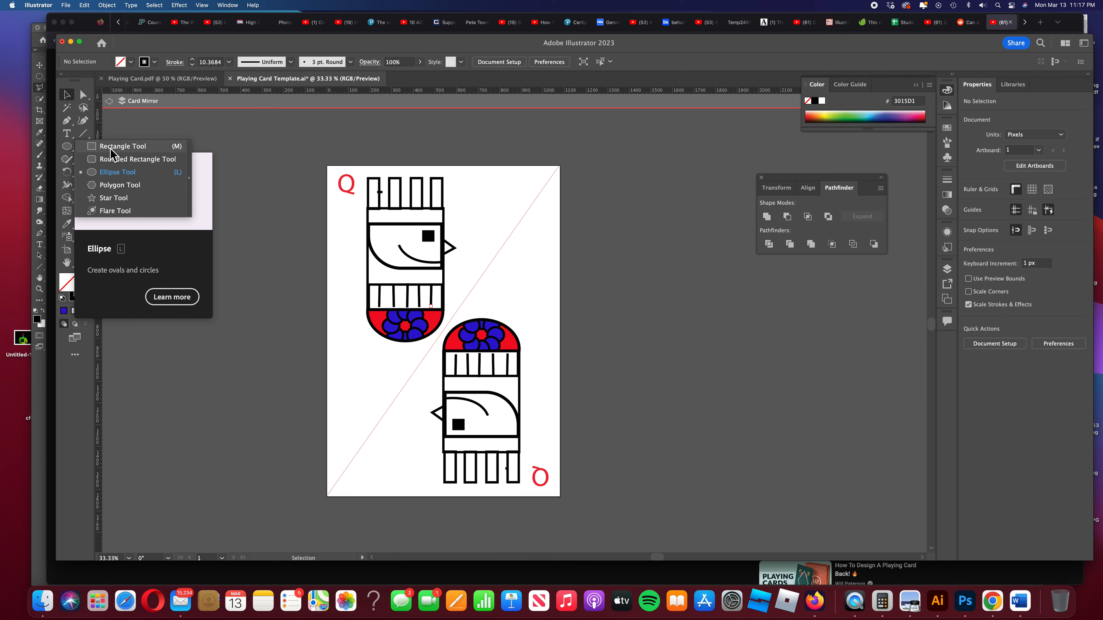
left_click(110, 149)
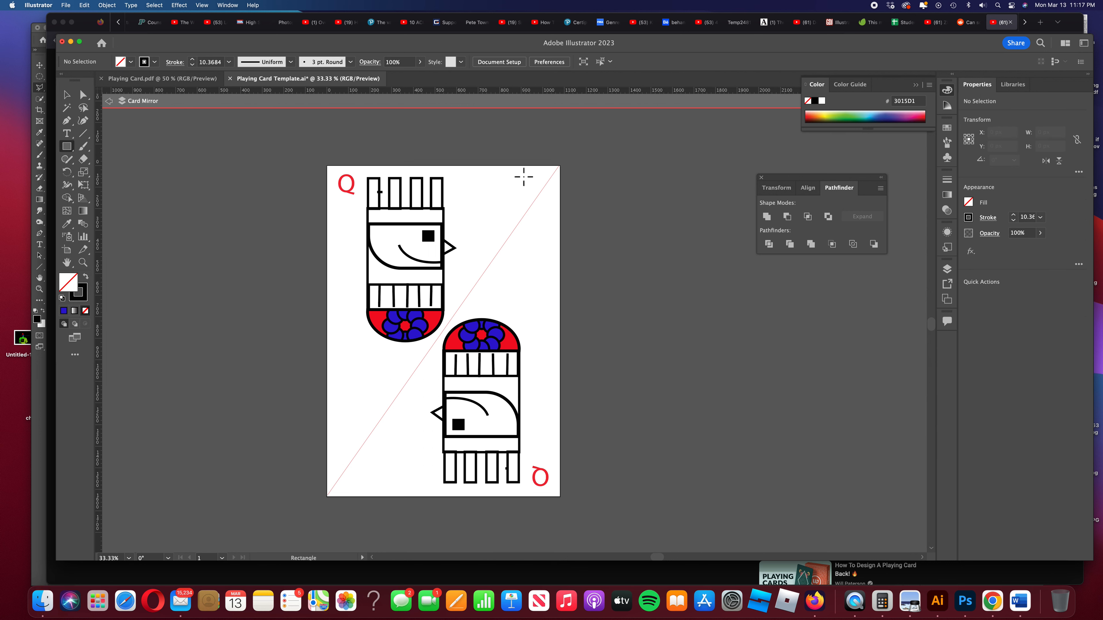
left_click_drag(521, 177, 507, 288)
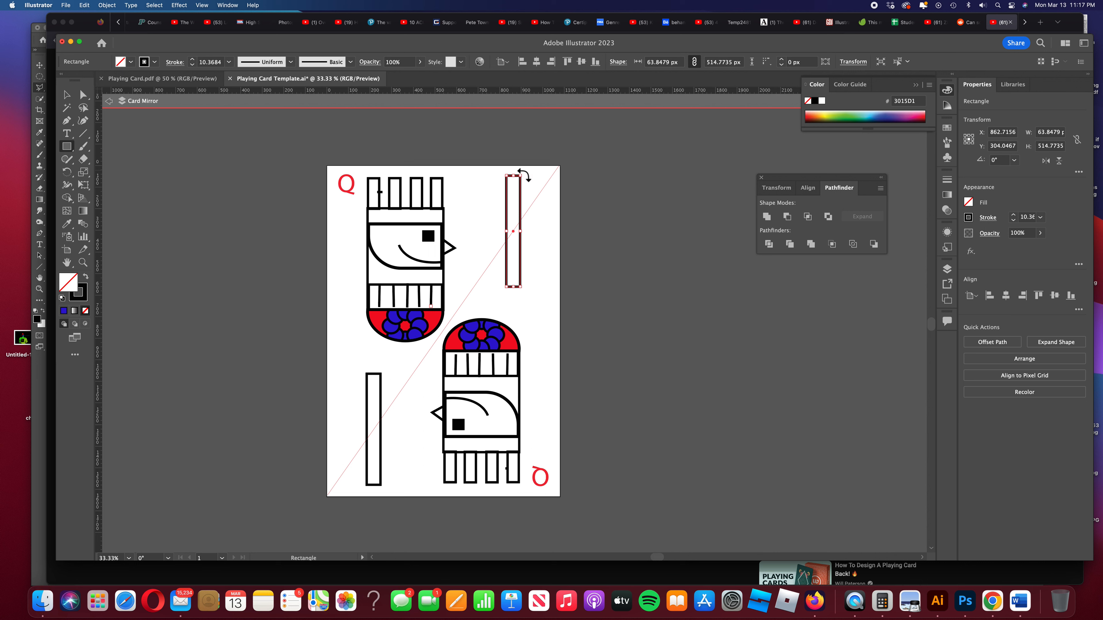
left_click(84, 94)
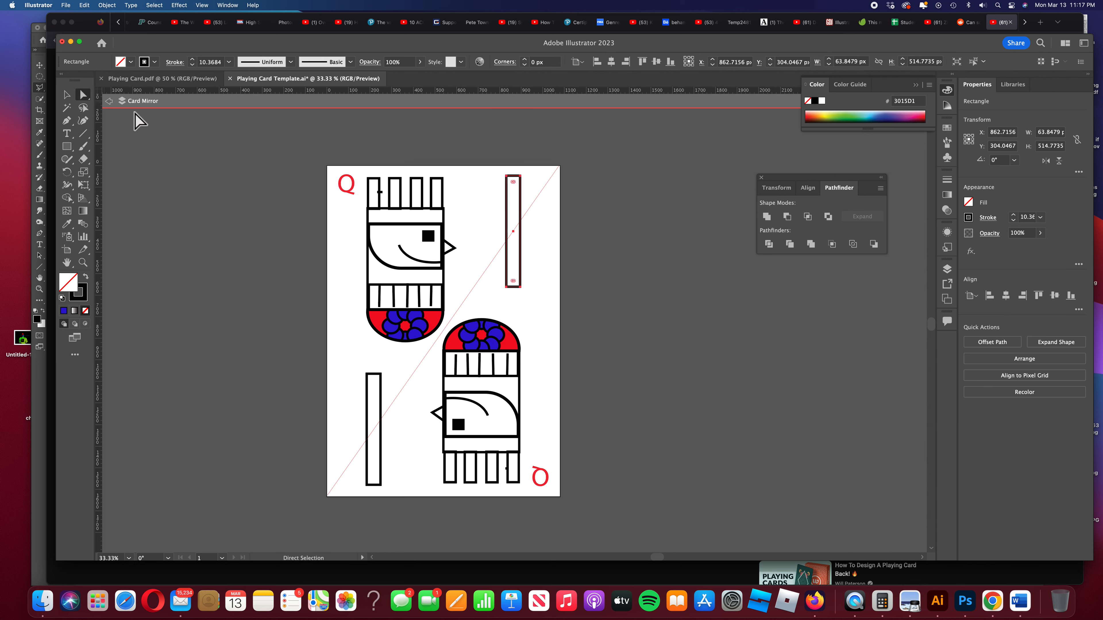
left_click(523, 180)
left_click(515, 182)
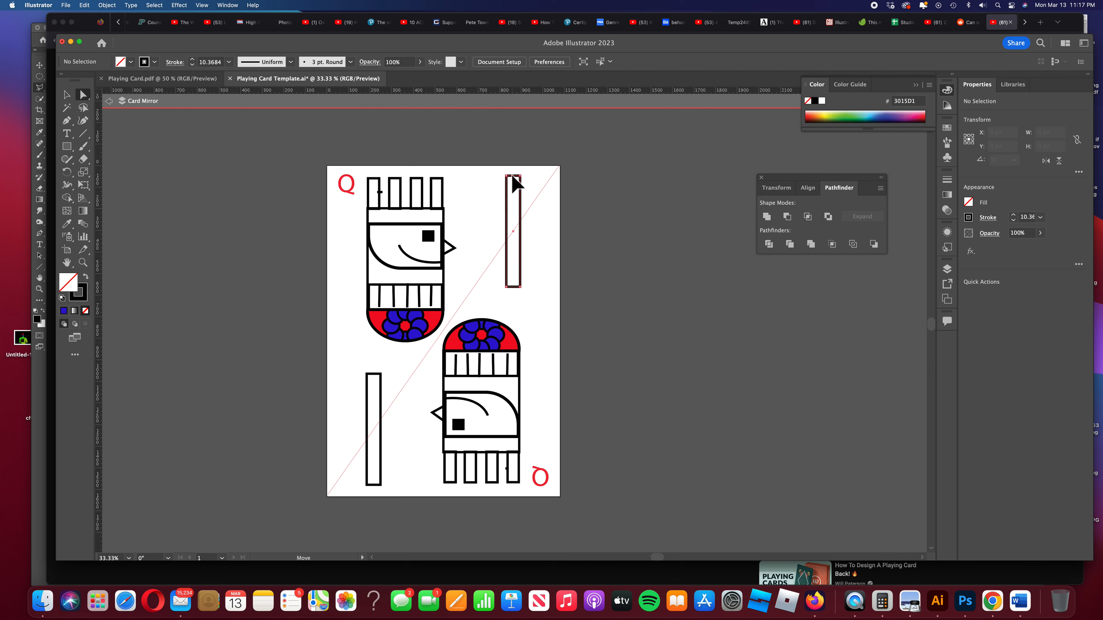
left_click(515, 177)
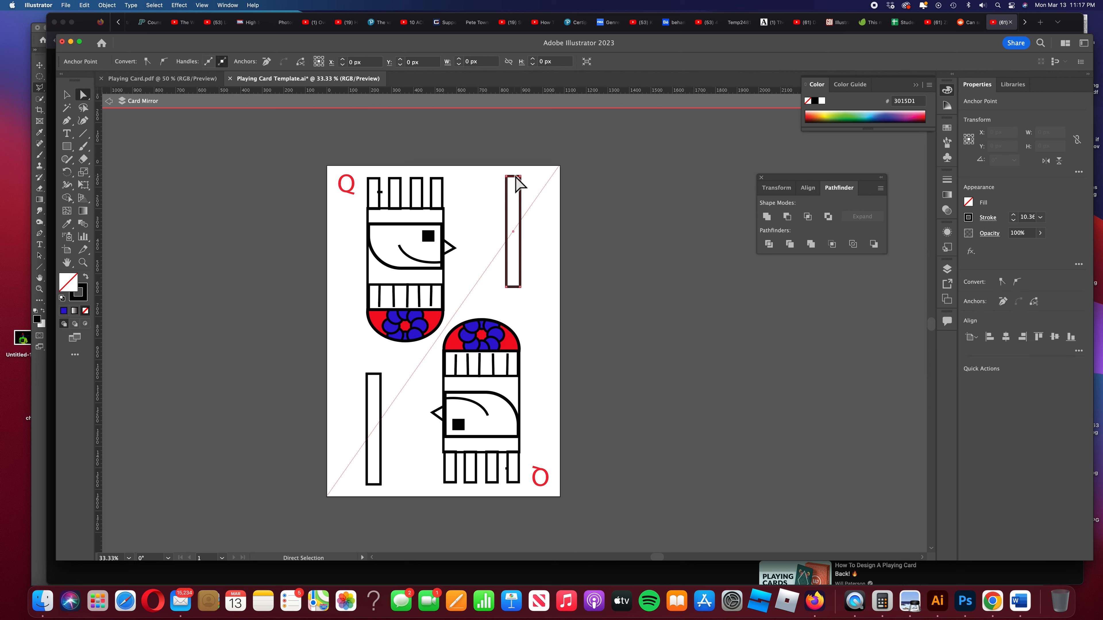
left_click(519, 181)
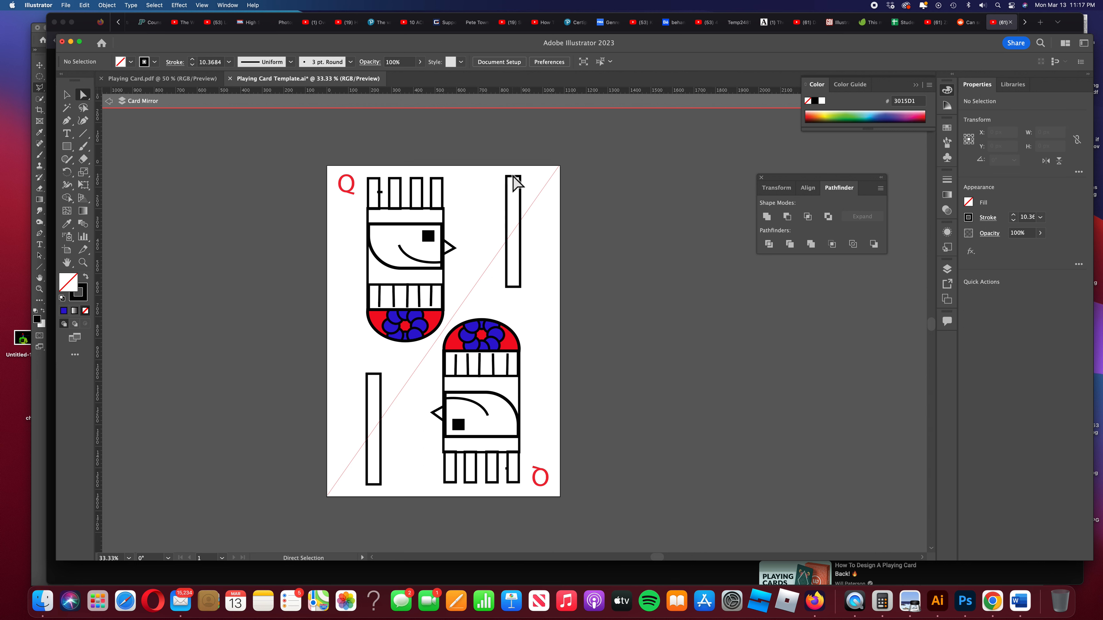
key("super")
Try to add an anchor point on the tall rectangle's top edge with the Pen tool.
left_click(67, 123)
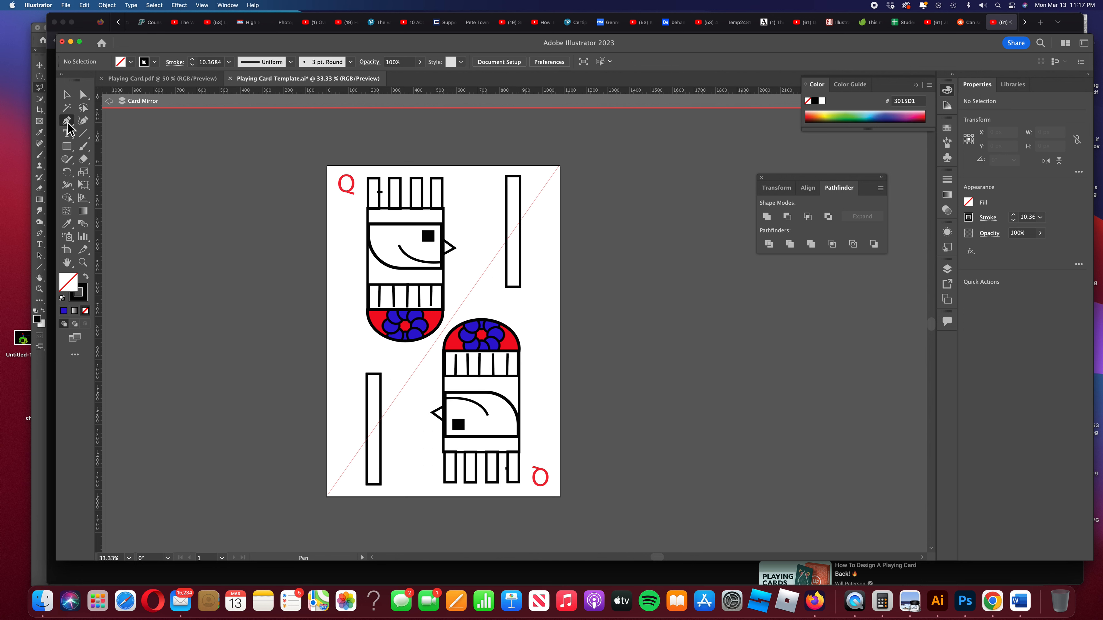
left_click(511, 175)
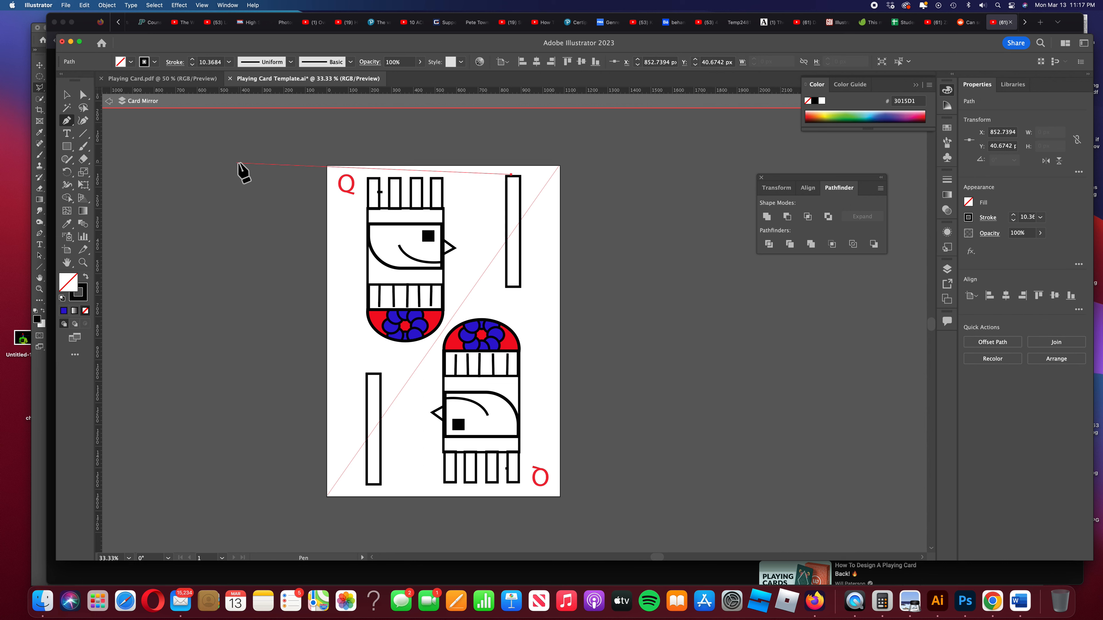
key("v")
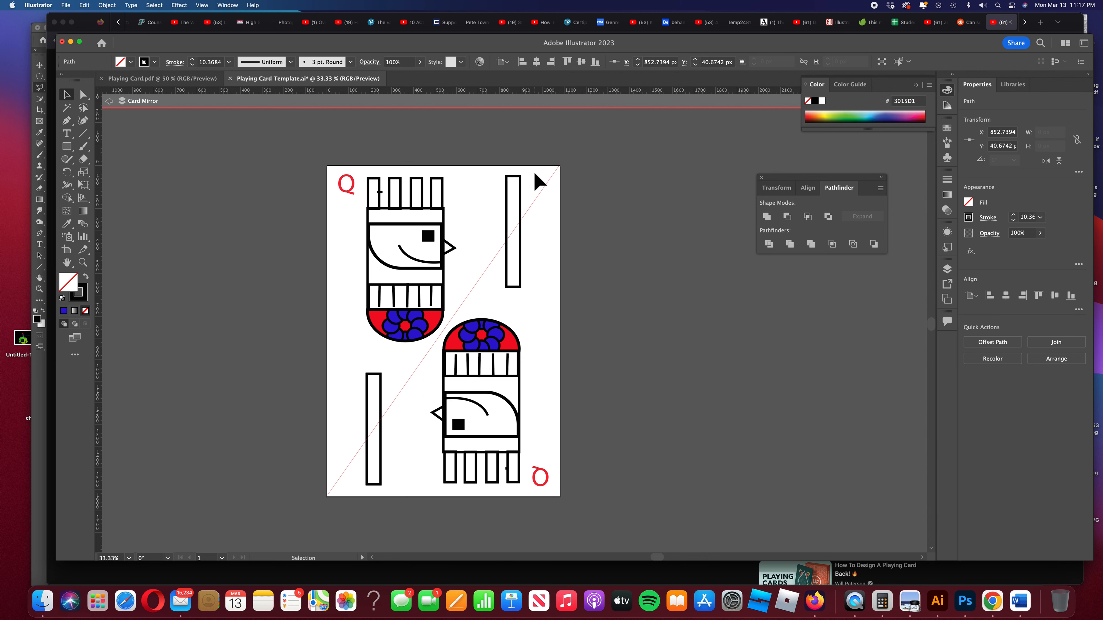
left_click(535, 174)
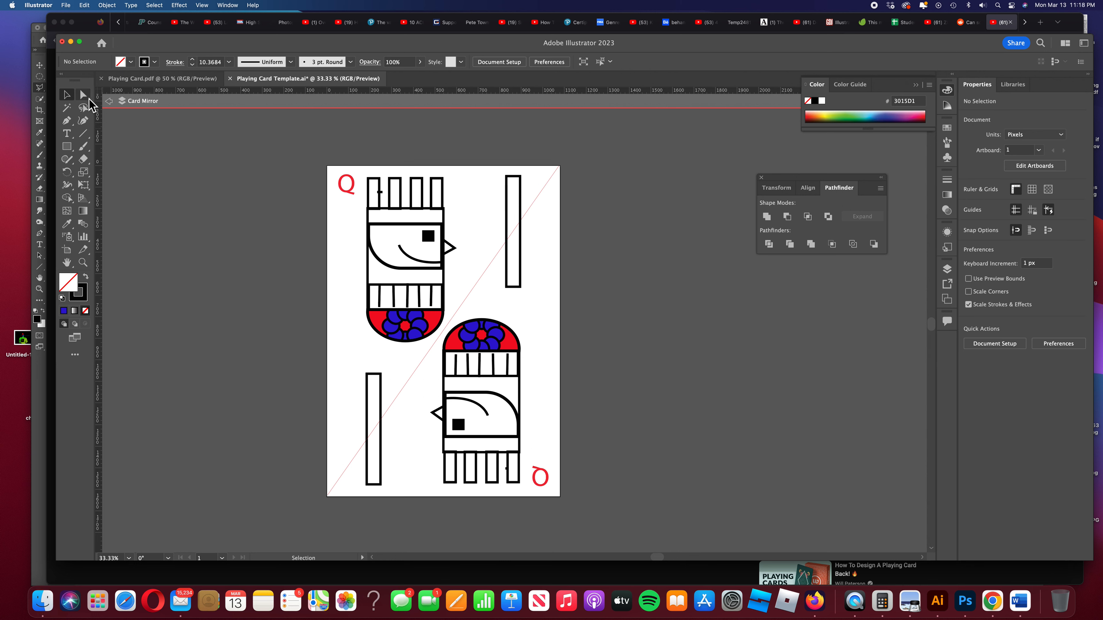
Lower the tall rectangle's top edge and reposition its top corners to form a slanted blade tip.
left_click(84, 95)
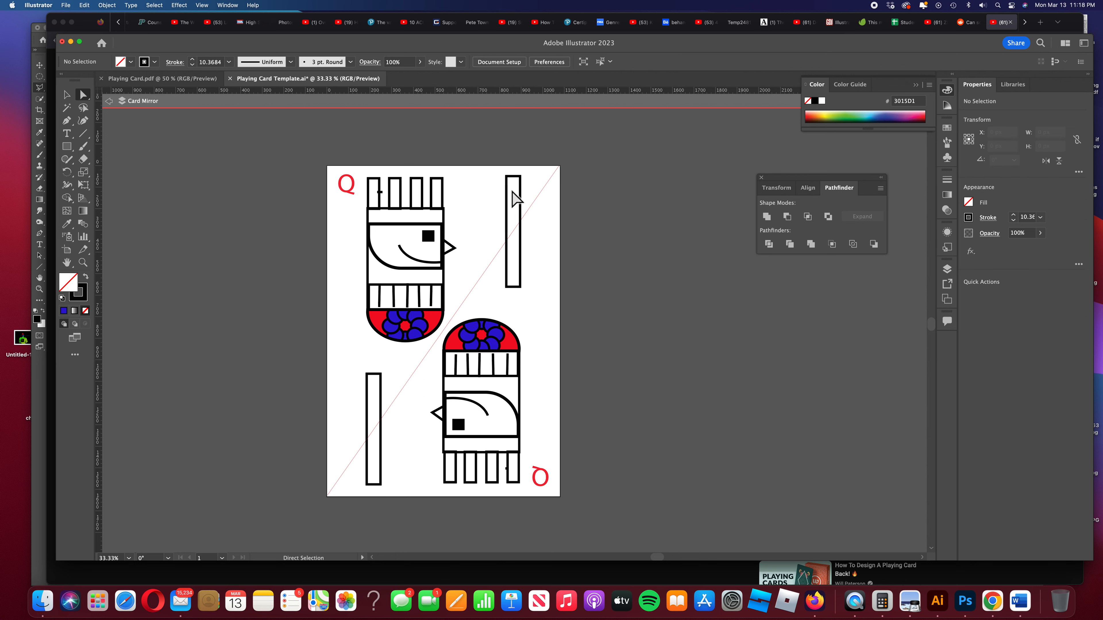
left_click(513, 177)
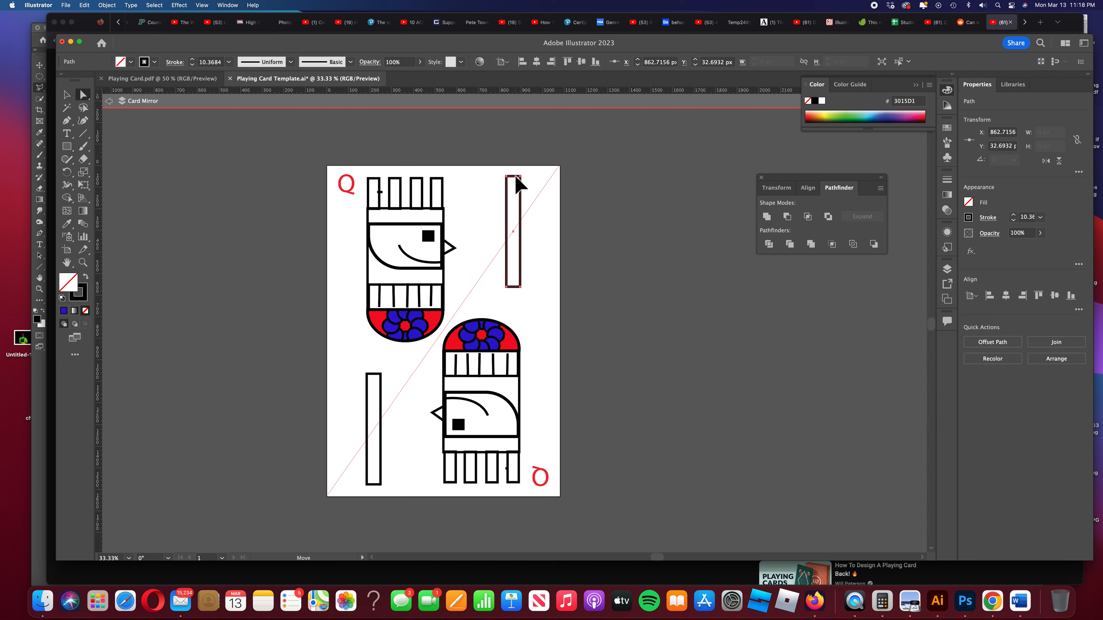
left_click_drag(513, 176, 513, 183)
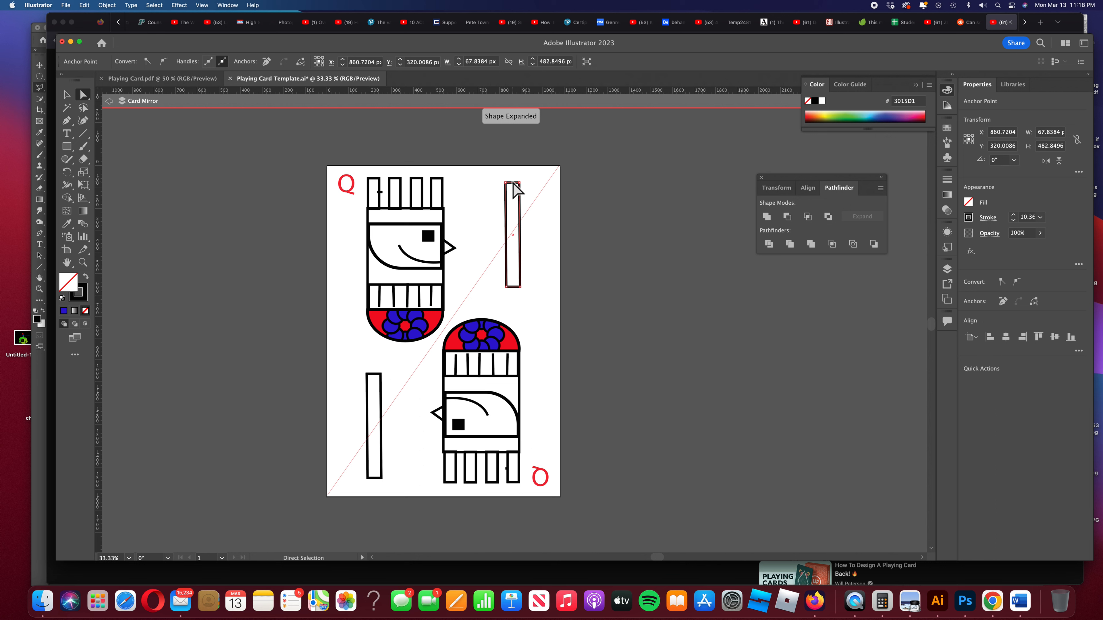
left_click(513, 181)
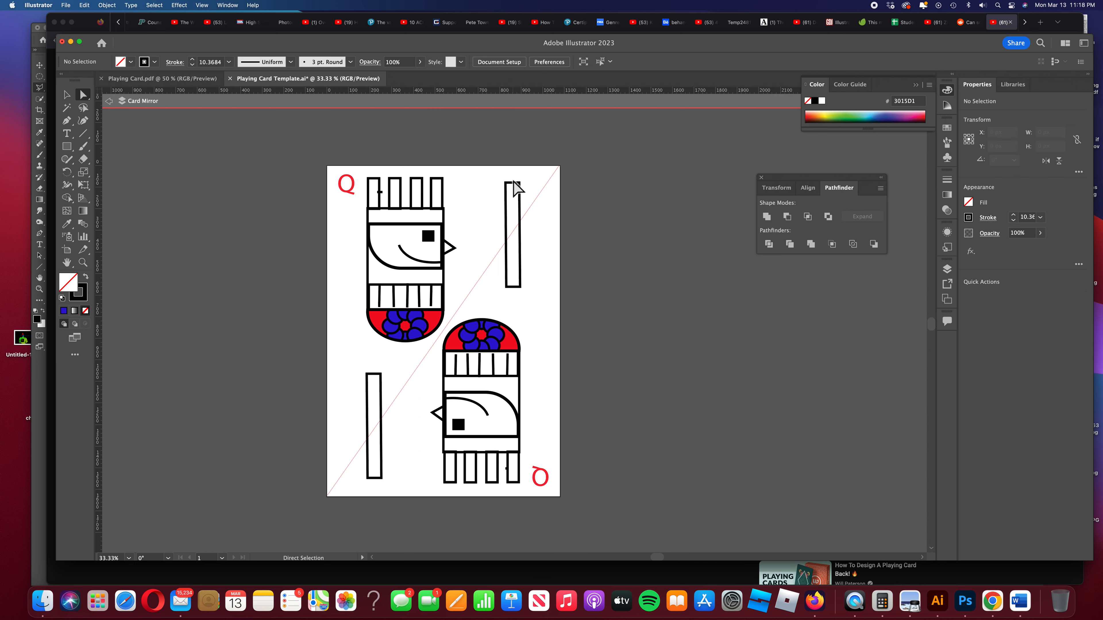
left_click(512, 184)
left_click_drag(512, 182, 506, 180)
left_click(518, 189)
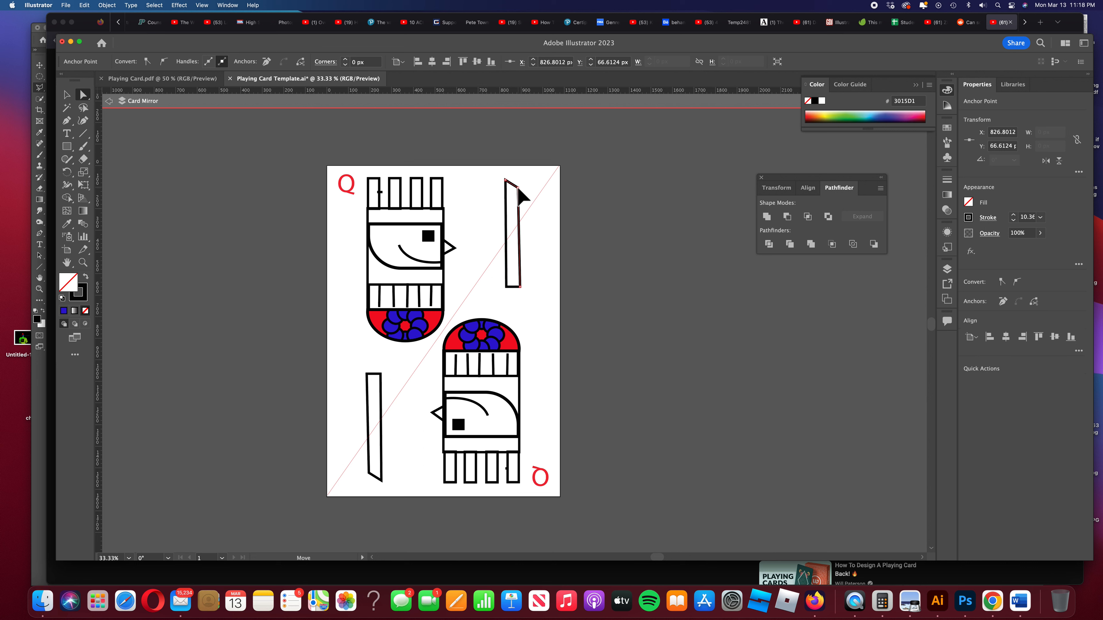
left_click(506, 179)
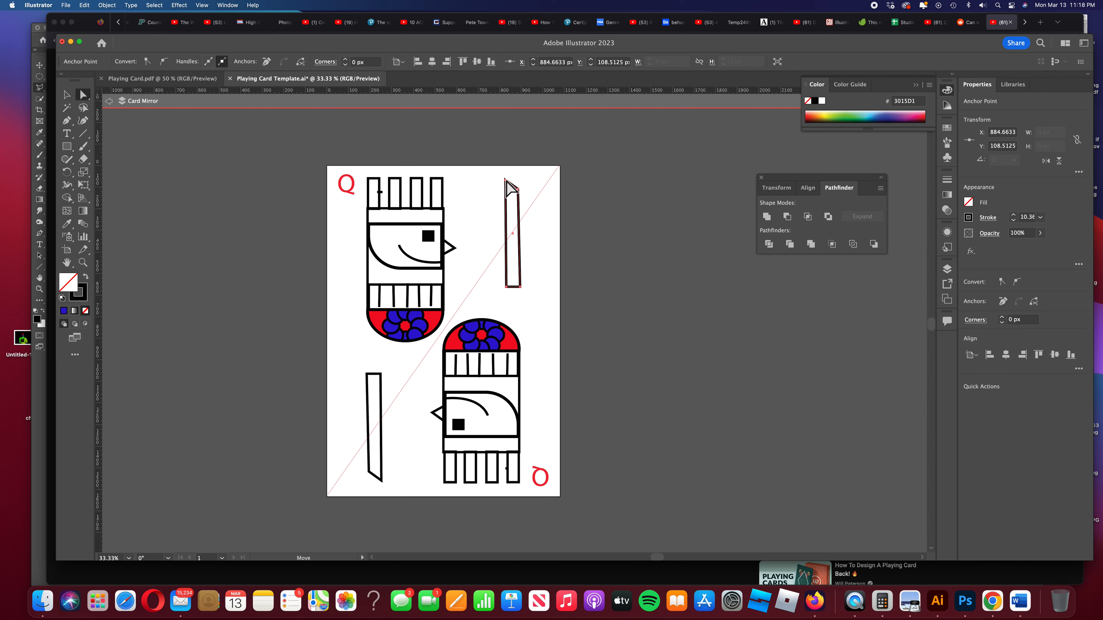
left_click(505, 180)
Rotate the blade to about 328°, place it diagonally beside the upper queen's face, and shift its lower end toward her nose.
left_click(66, 95)
left_click_drag(503, 177, 534, 180)
mouse_move(512, 223)
left_mouse_down()
mouse_move(501, 210)
mouse_move(496, 222)
left_mouse_up()
left_click_drag(470, 270, 469, 272)
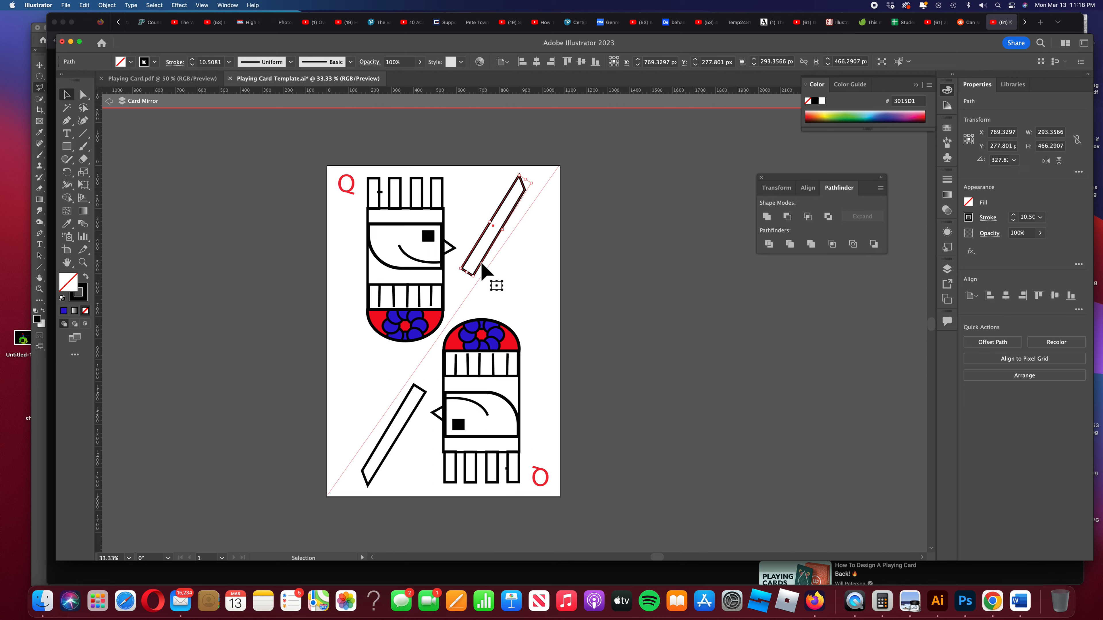
left_click(83, 94)
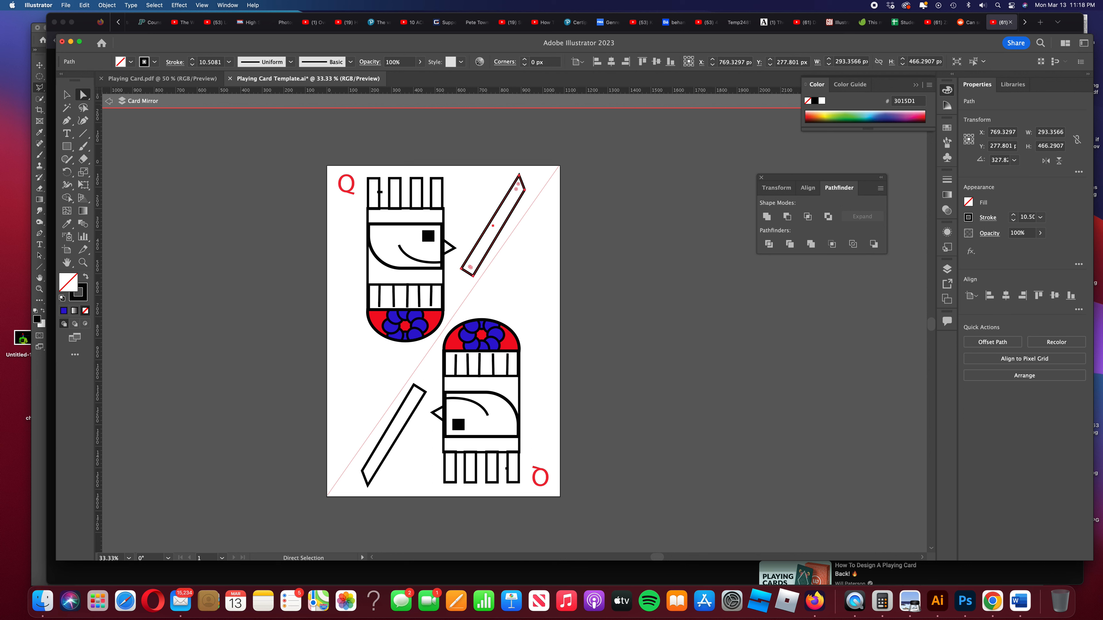
left_click(468, 285)
left_click_drag(467, 273, 462, 269)
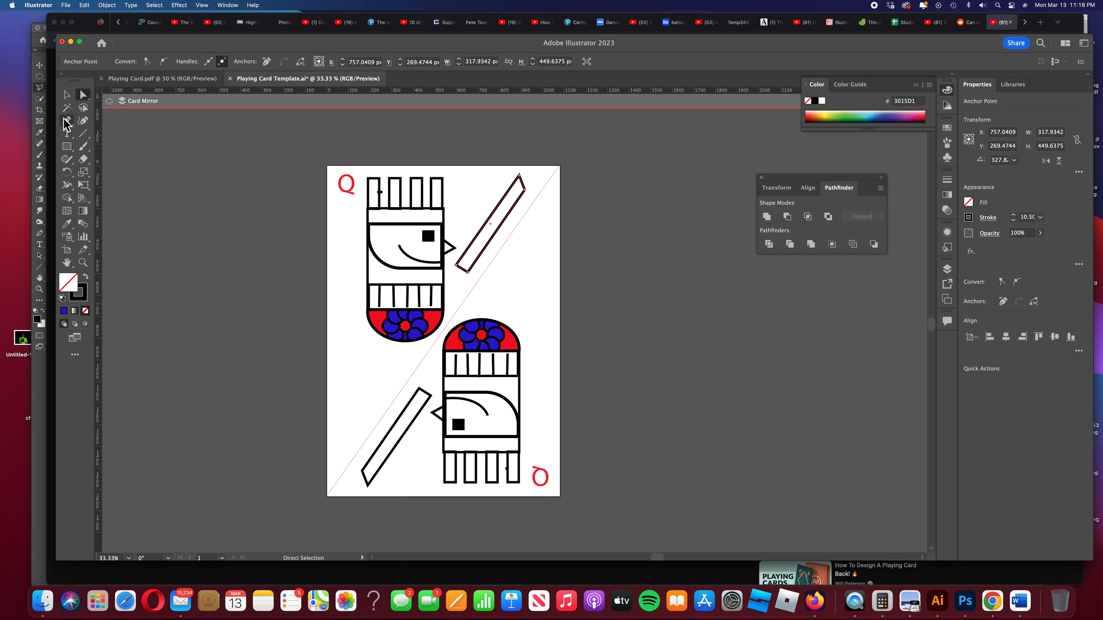
Draw a crossguard rectangle about 150 by 50 px across the blade's lower end, rotated to about 328°.
left_click(67, 146)
mouse_move(446, 266)
left_mouse_down()
mouse_move(483, 293)
mouse_move(487, 274)
mouse_move(460, 274)
left_mouse_up()
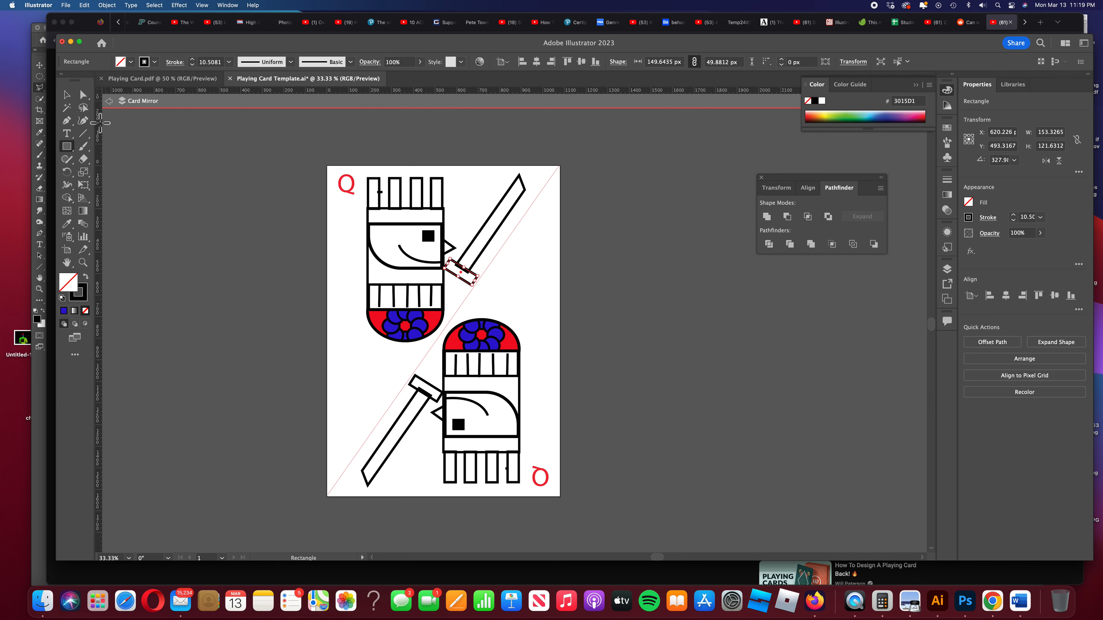
Draw a straight line with the Pen tool along the middle of the blade and deselect it.
left_click(66, 121)
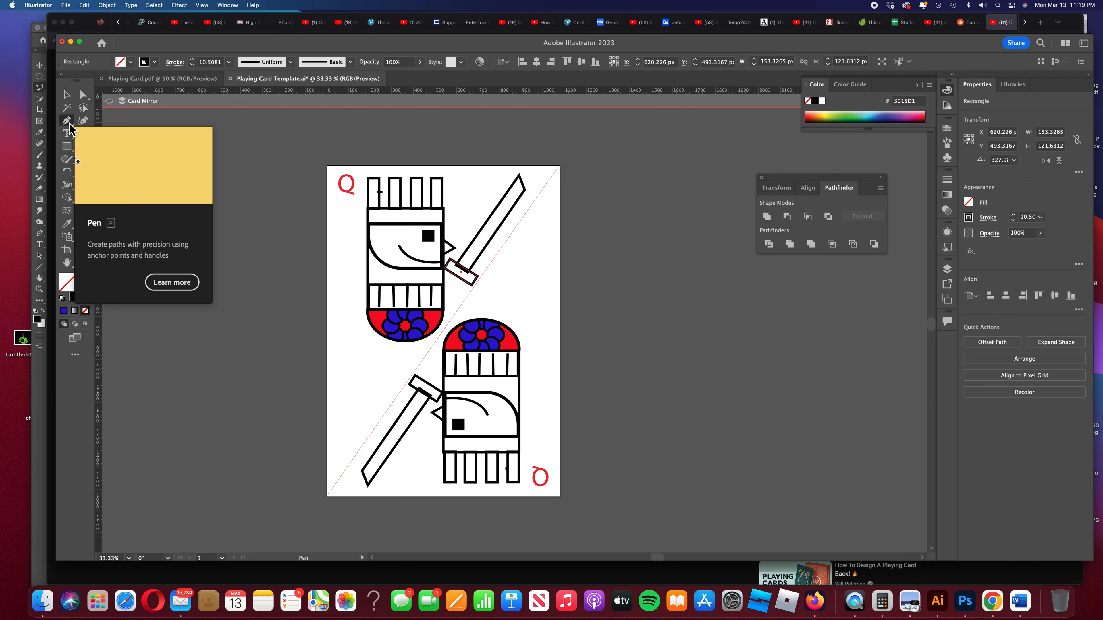
left_click(516, 188)
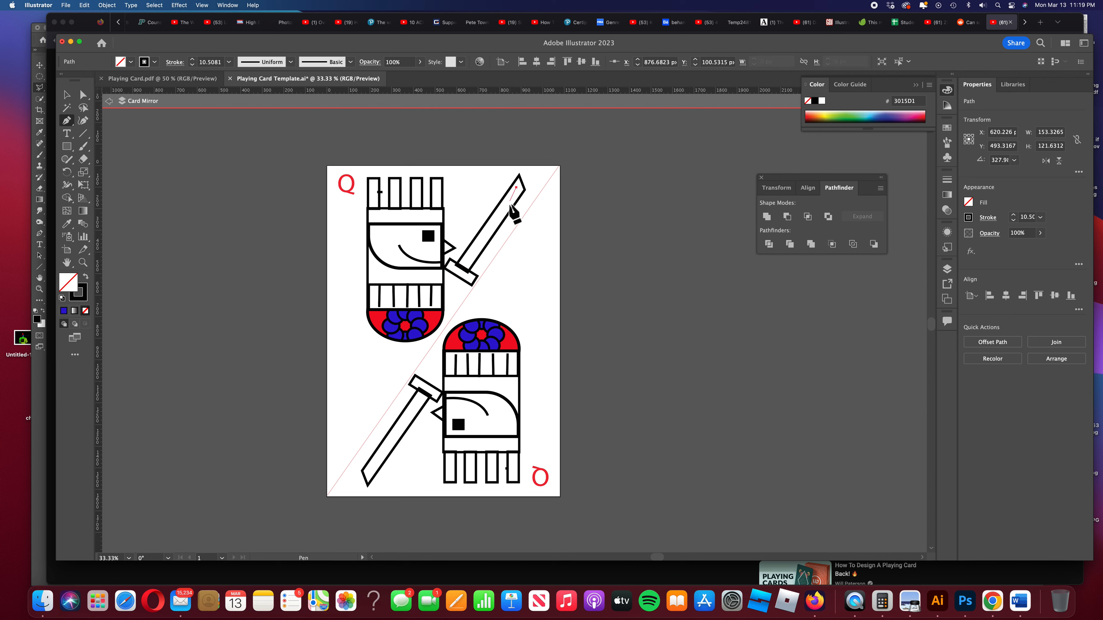
left_click(466, 260)
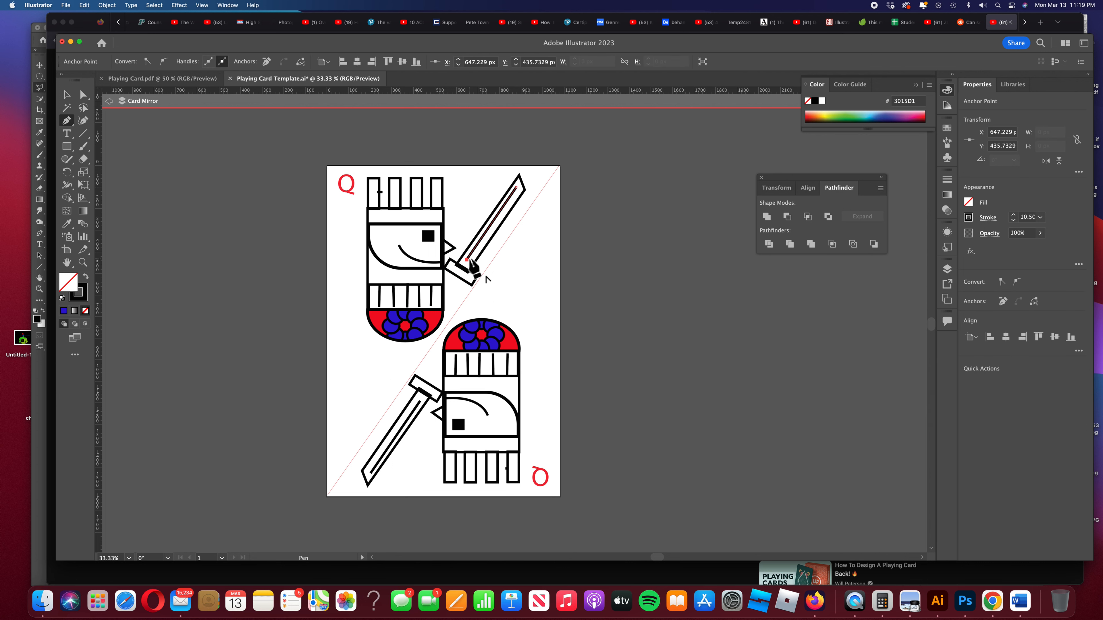
key("v")
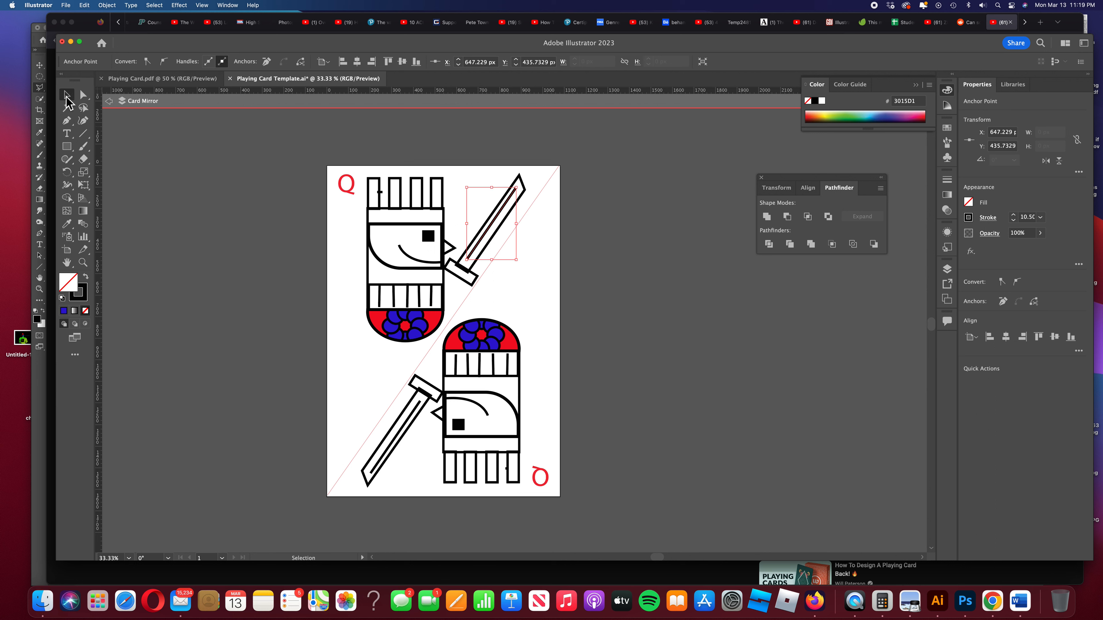
left_click(520, 187)
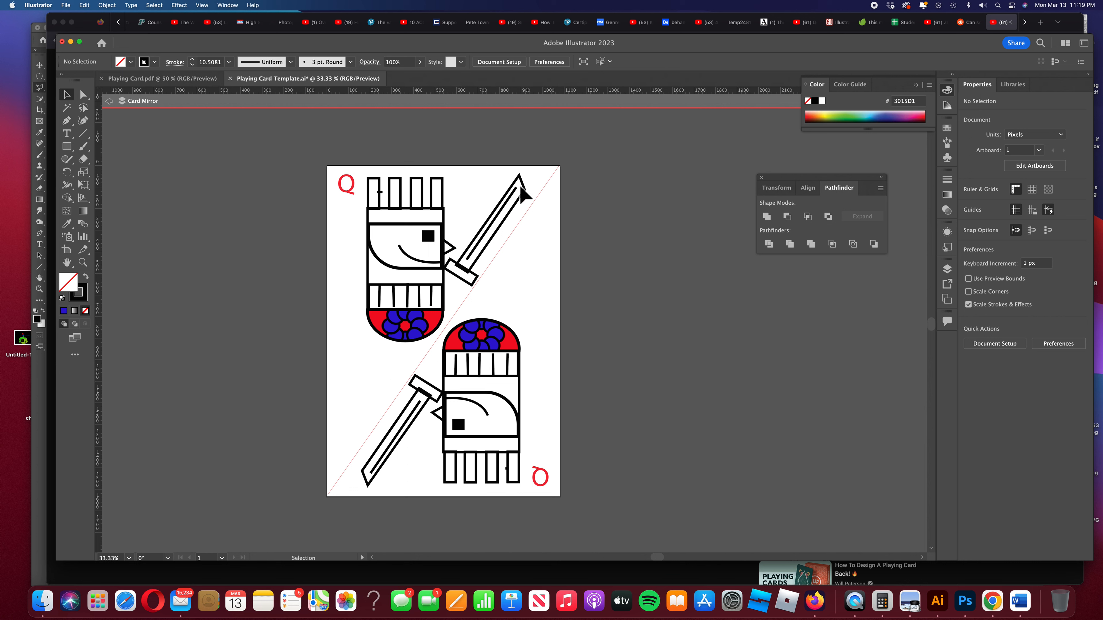
Move the blade, its centre line and the crossguard slightly up toward the card's nearest corner.
left_click(514, 204)
left_click(515, 199)
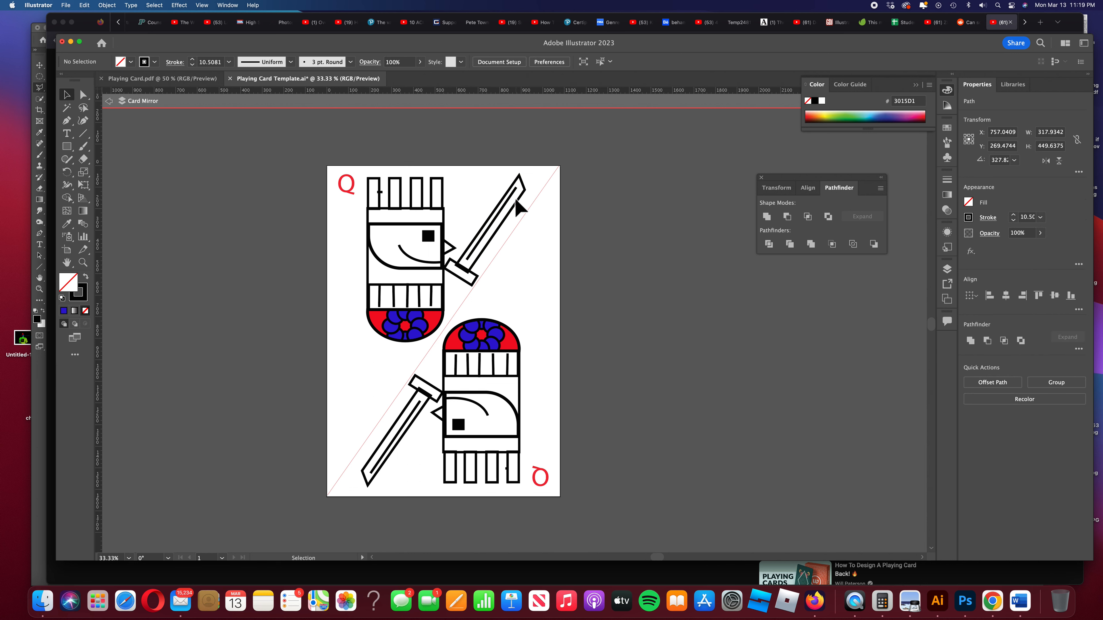
left_click_drag(517, 198, 493, 221)
left_click_drag(464, 267, 466, 264)
Draw a handle rectangle about 32 by 78 px, rotate it to about 325° and place it below the crossguard.
key("m")
left_click_drag(452, 273, 459, 290)
key("v")
left_click_drag(460, 297, 454, 283)
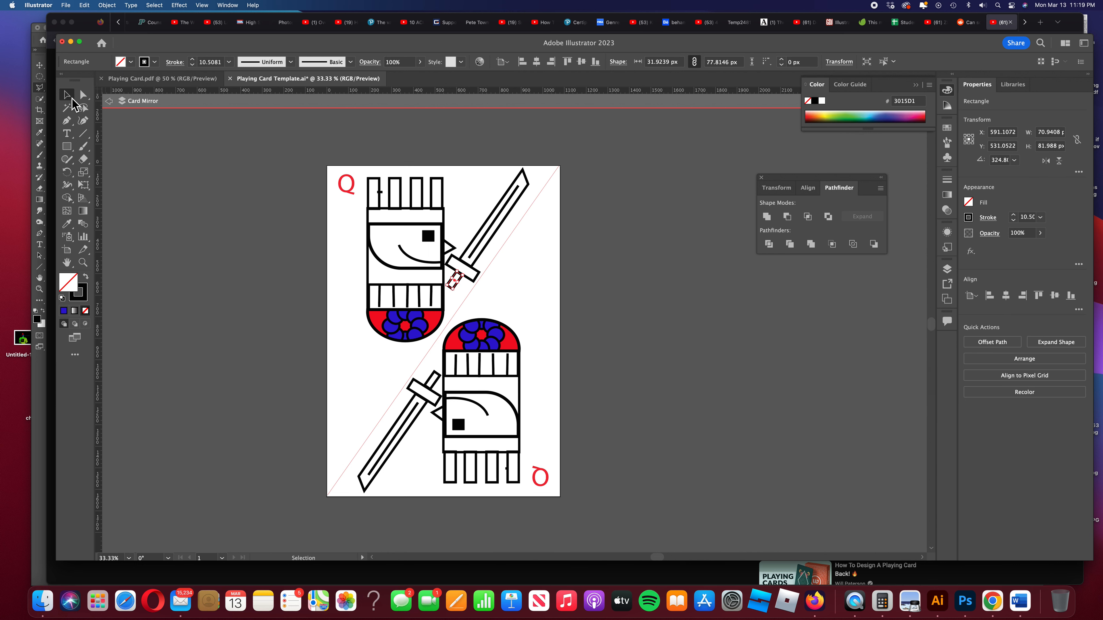
Set the fill of the blade's centre line to blue 109FC6.
left_click(494, 223)
double_click(68, 282)
left_click(358, 418)
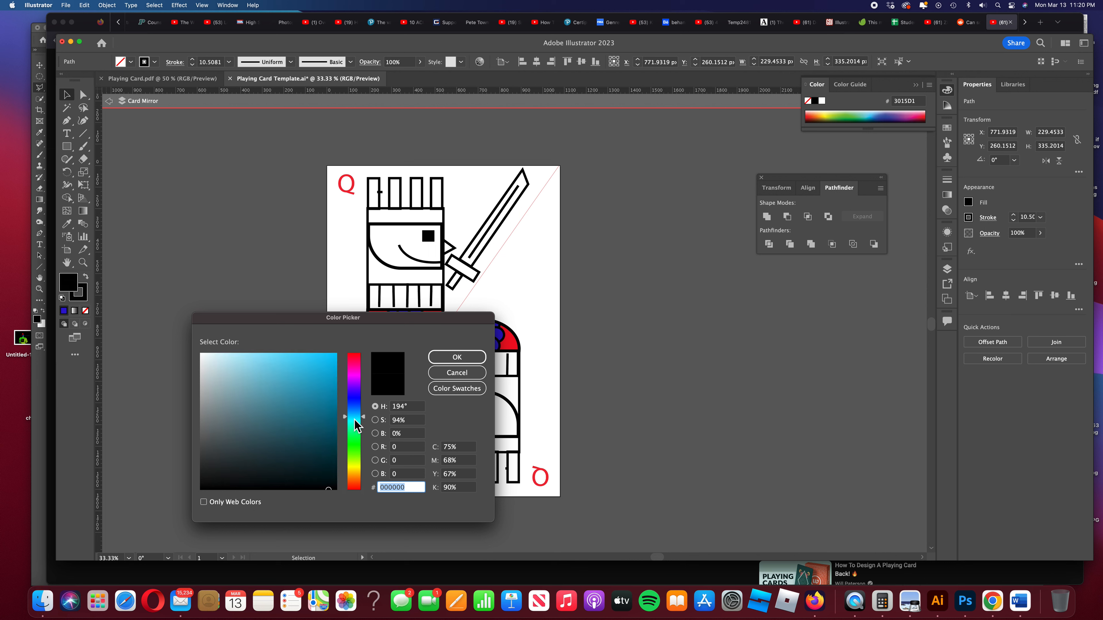
left_click(326, 383)
left_click(444, 357)
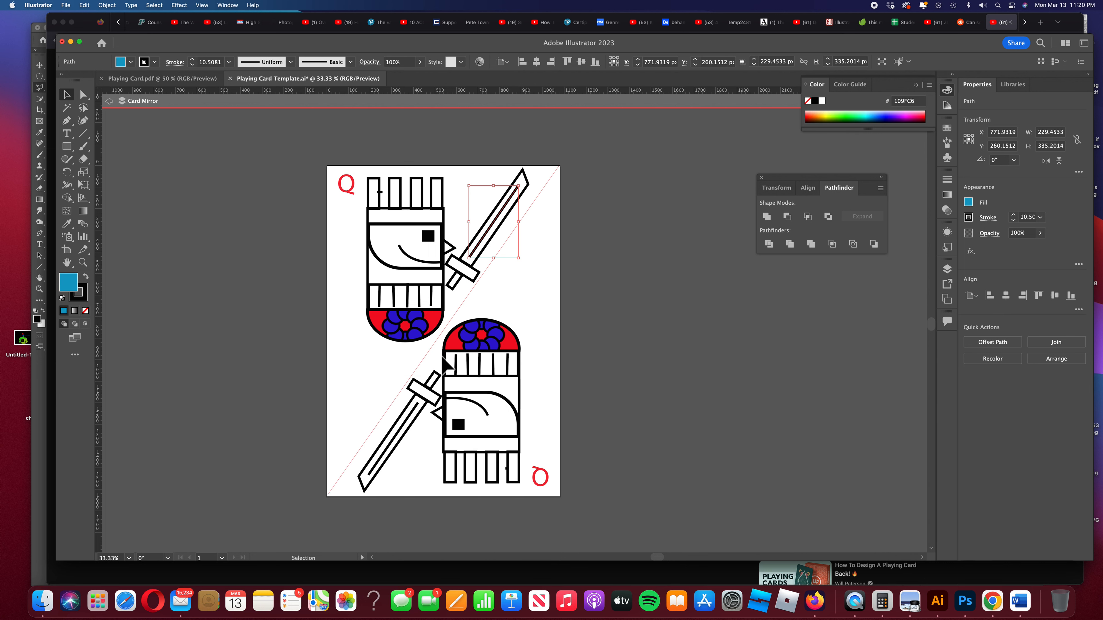
Fill the sword's blade and handle with blue 1387D6.
left_click(500, 225)
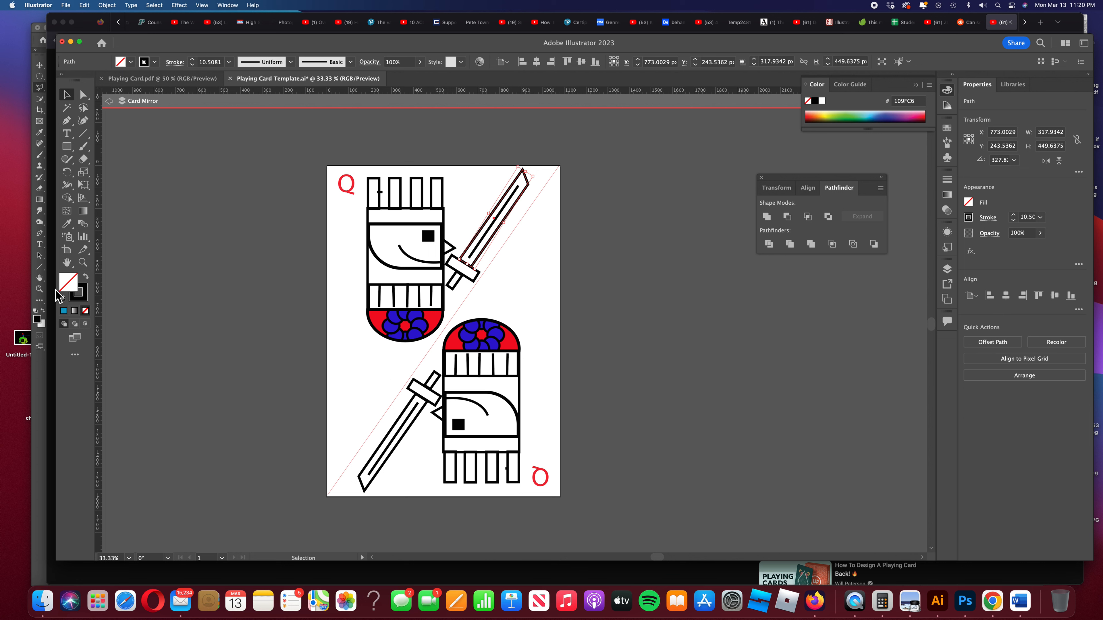
double_click(74, 288)
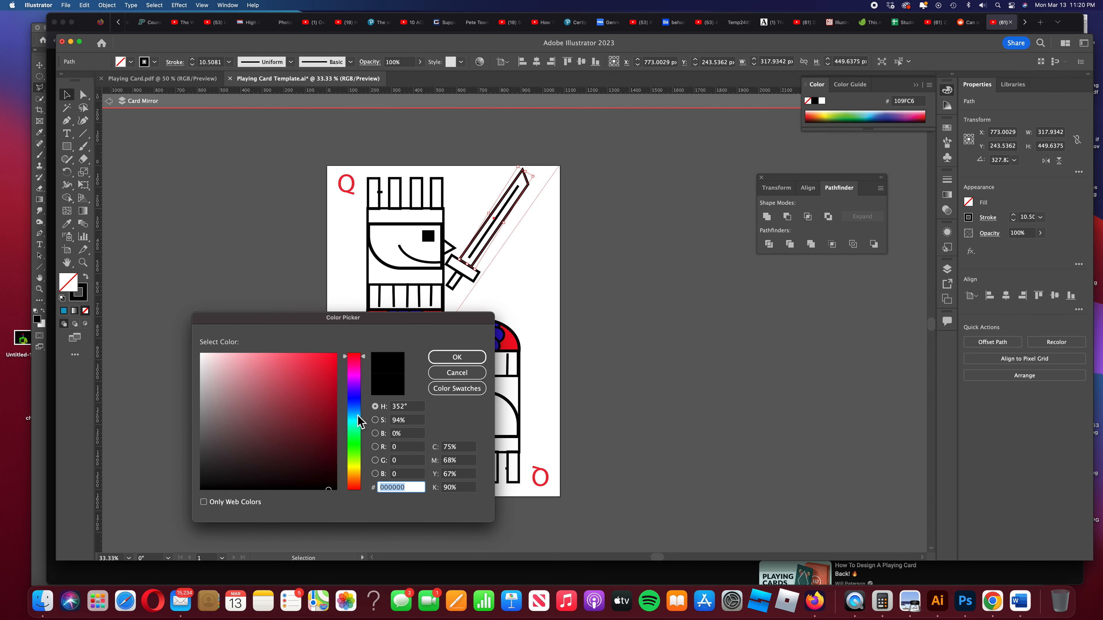
left_click(356, 414)
left_click(458, 359)
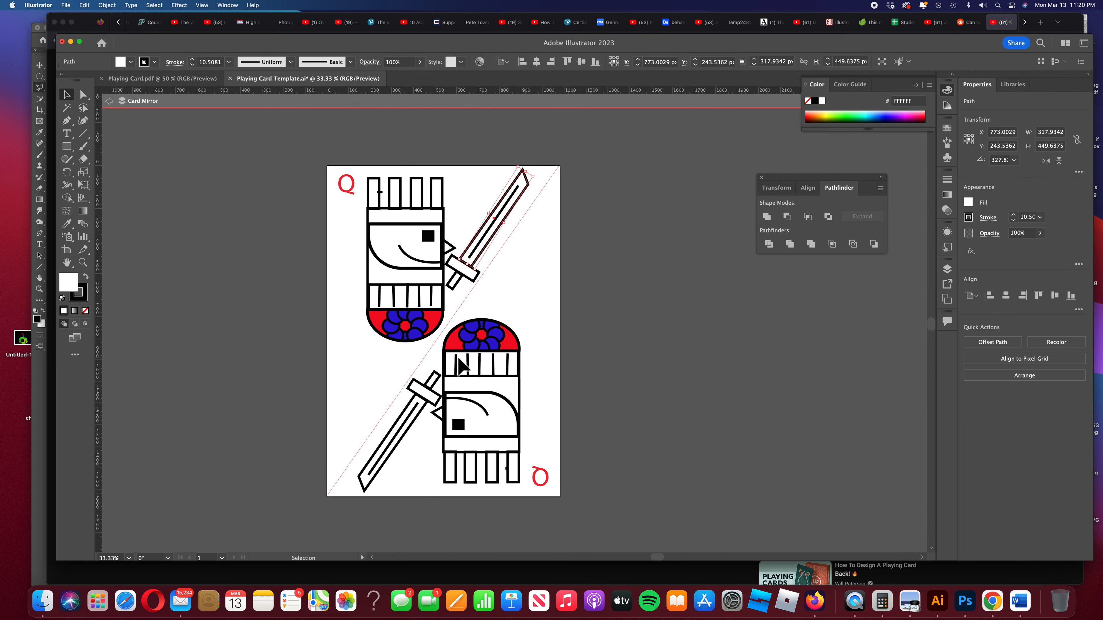
double_click(69, 291)
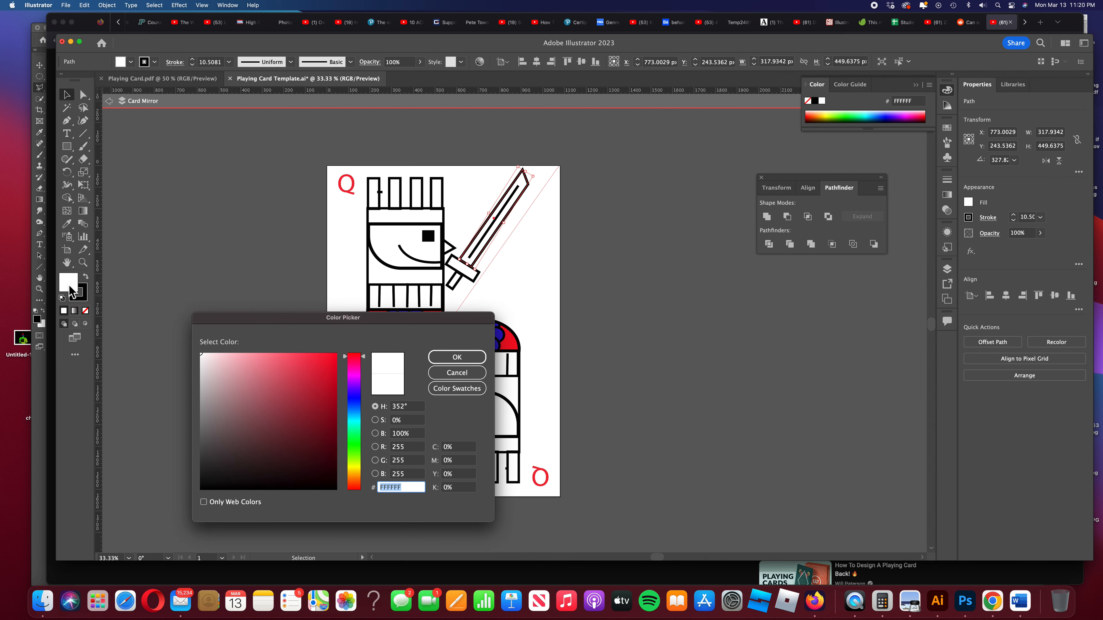
left_click(355, 413)
left_click(325, 375)
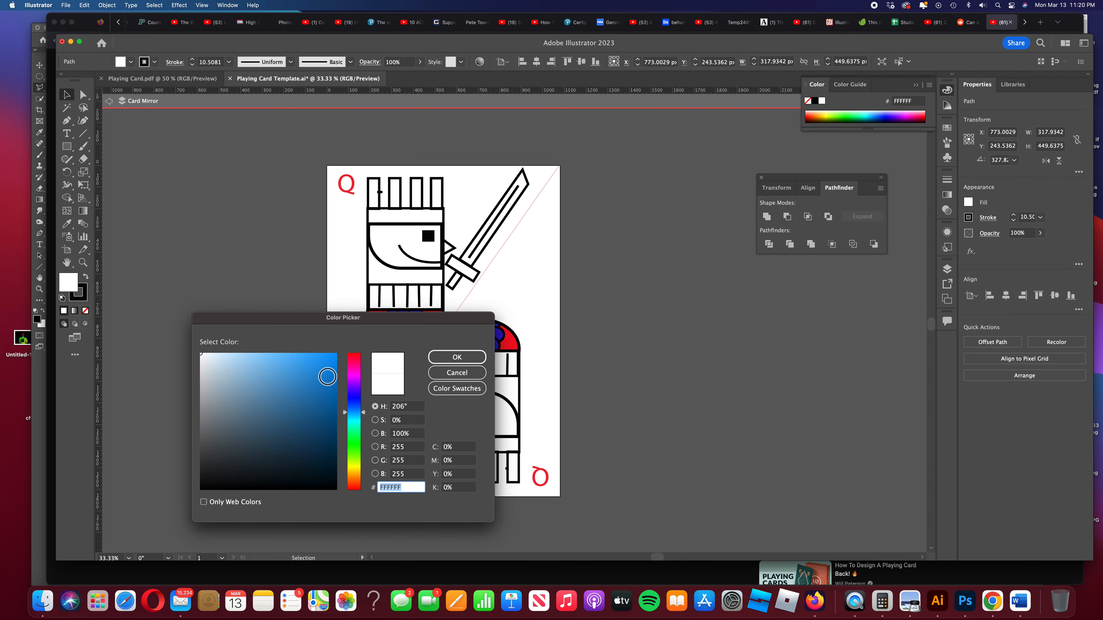
left_click(464, 359)
left_click(468, 269)
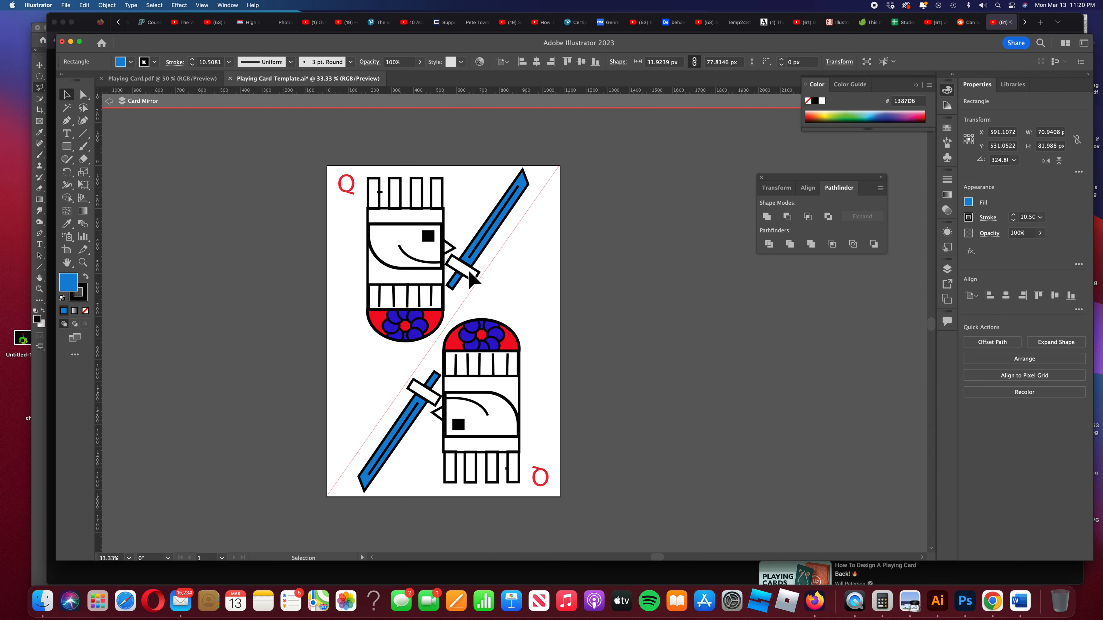
Fill the sword's crossguard with golden yellow F2C60F.
left_click(476, 276)
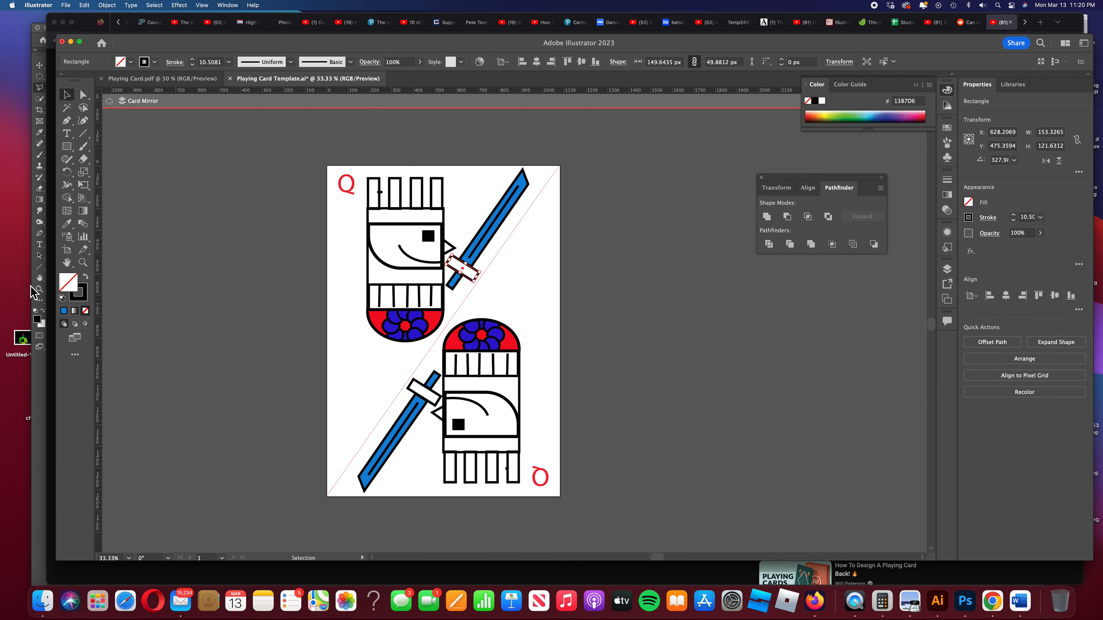
double_click(79, 295)
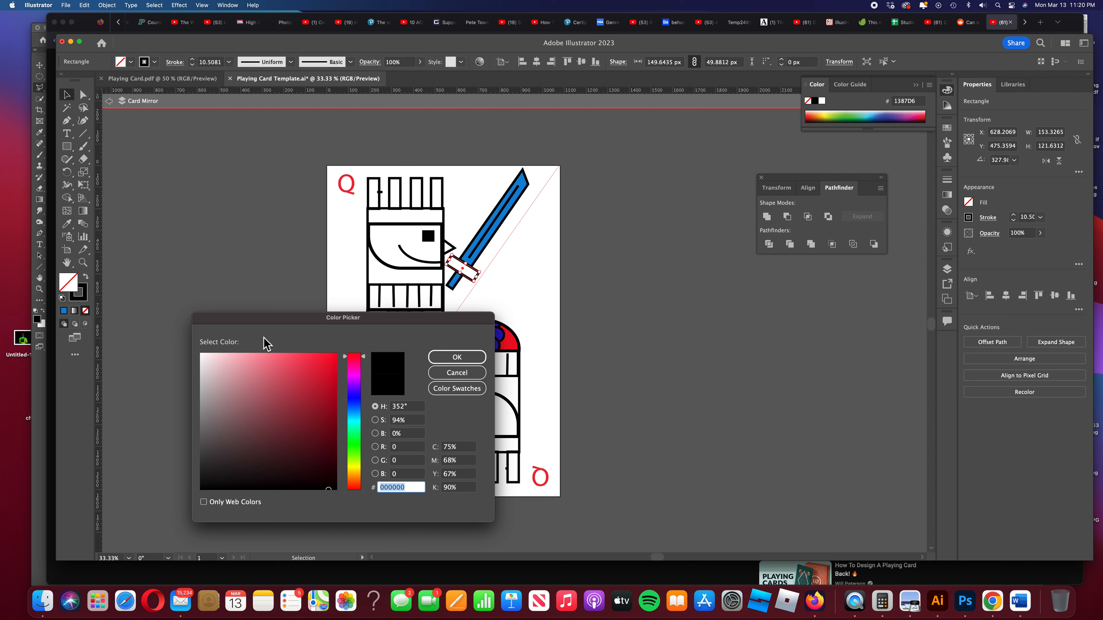
left_click(355, 464)
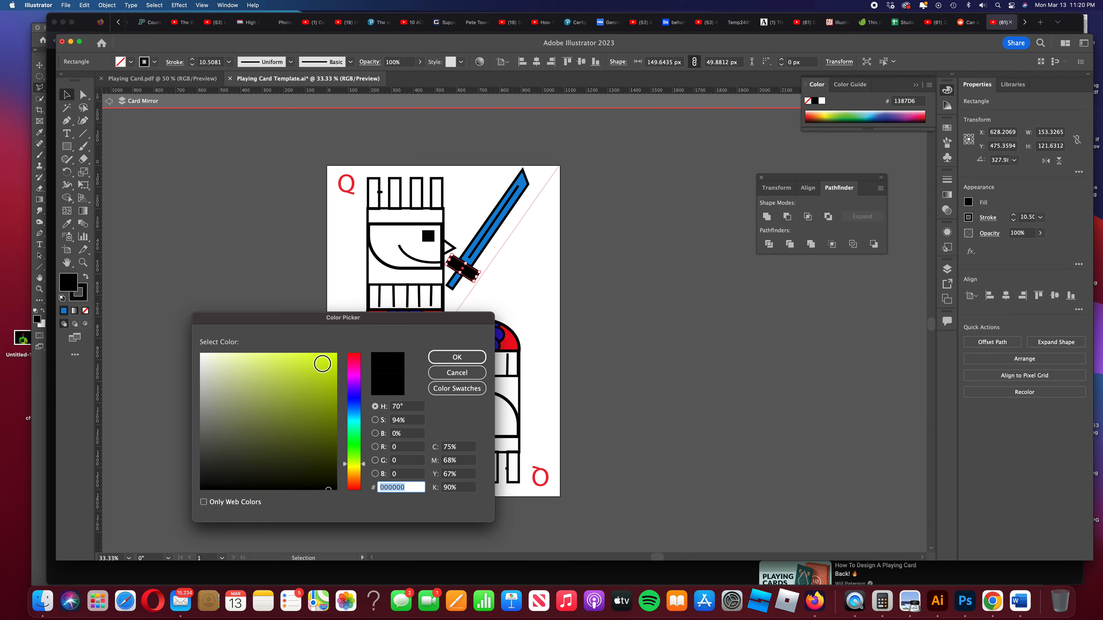
left_click(355, 471)
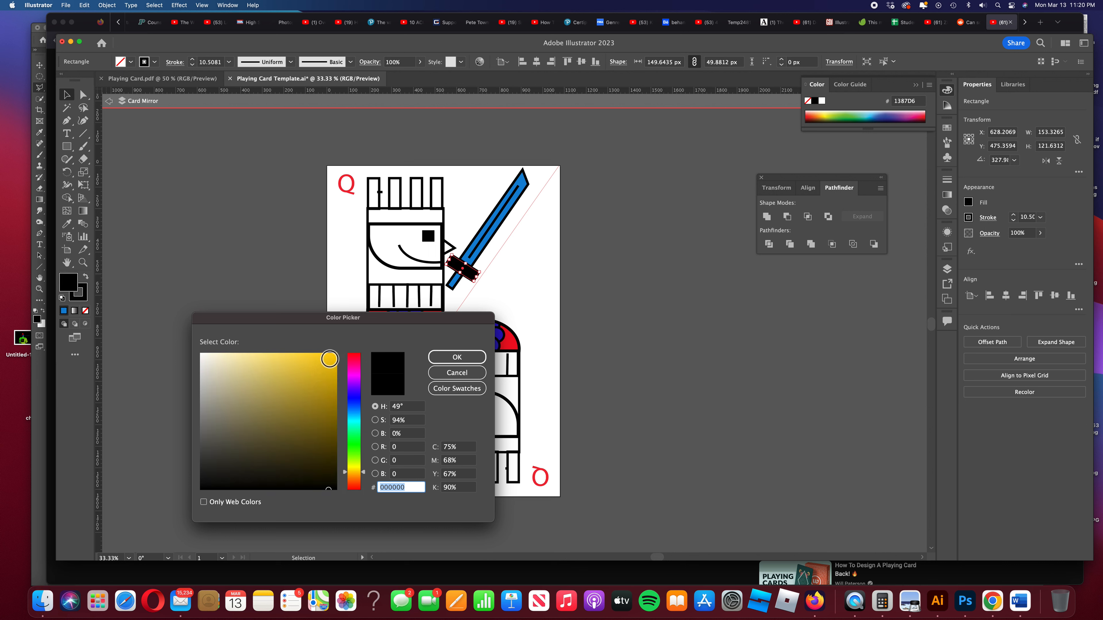
left_click(468, 357)
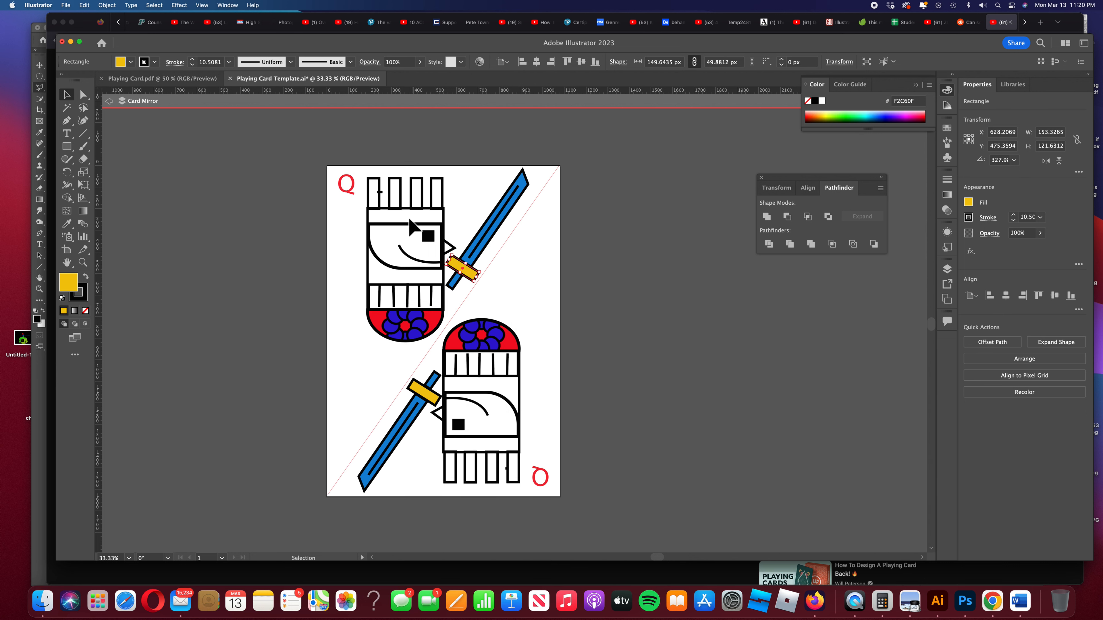
Group the parts of the sword and move the group slightly down and to the right, away from the card's upper edge.
left_click(344, 292)
left_click_drag(483, 201, 461, 277)
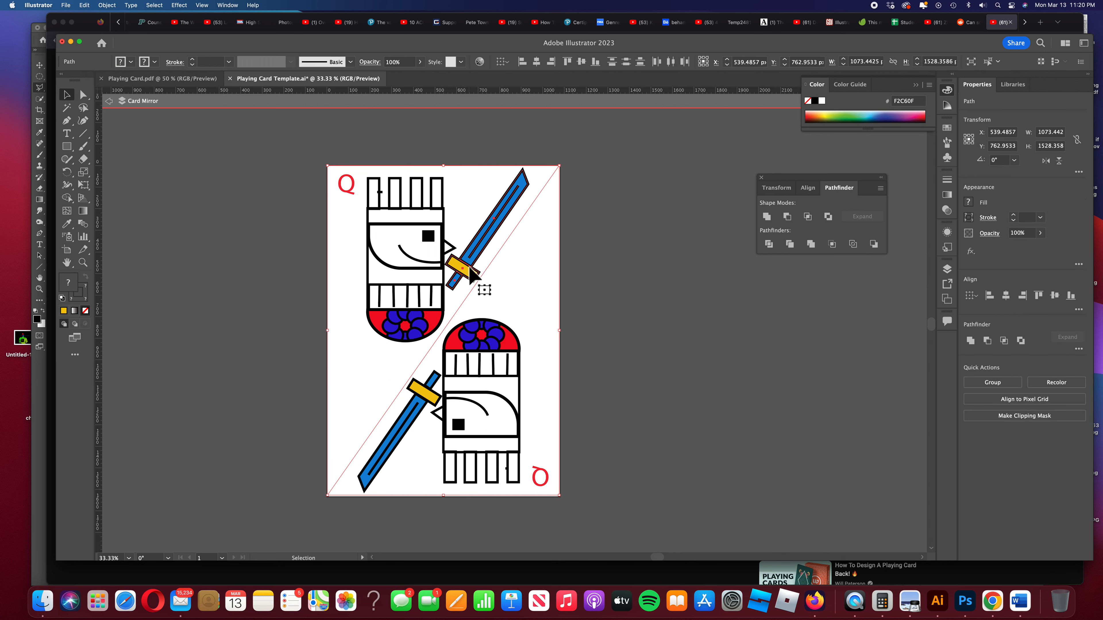
right_click(477, 251)
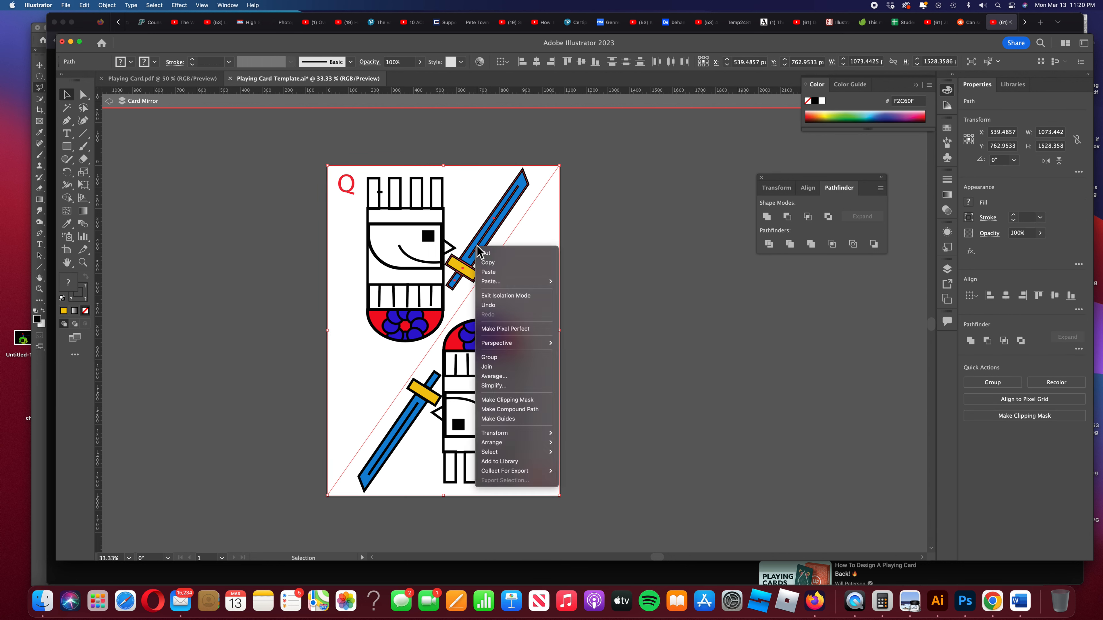
left_click(511, 358)
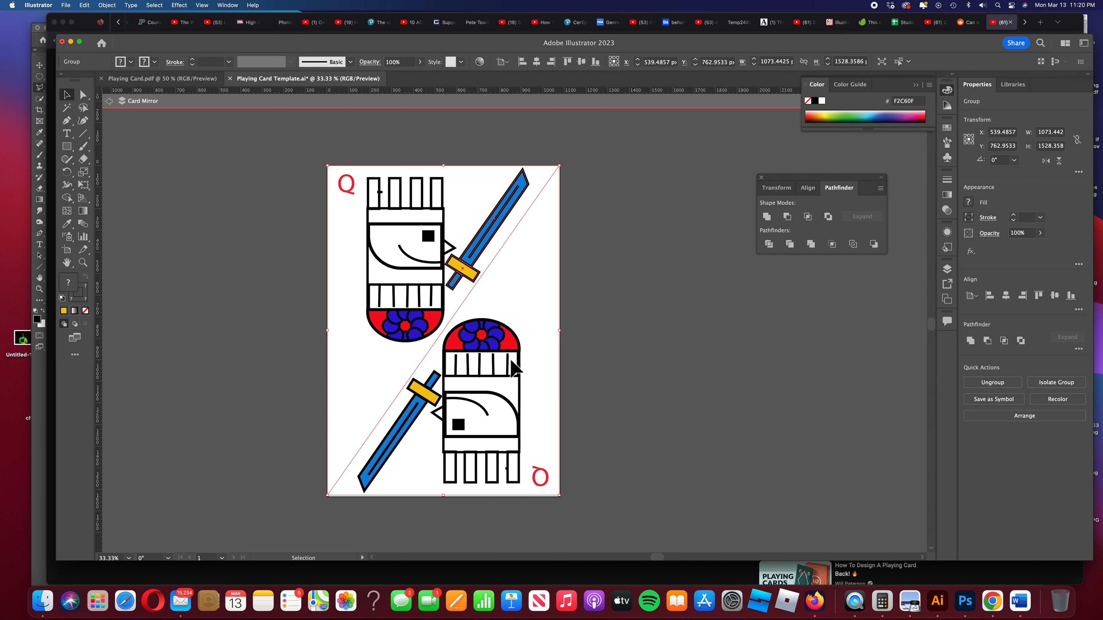
left_click(479, 217)
left_click_drag(488, 237, 489, 241)
left_click(479, 216)
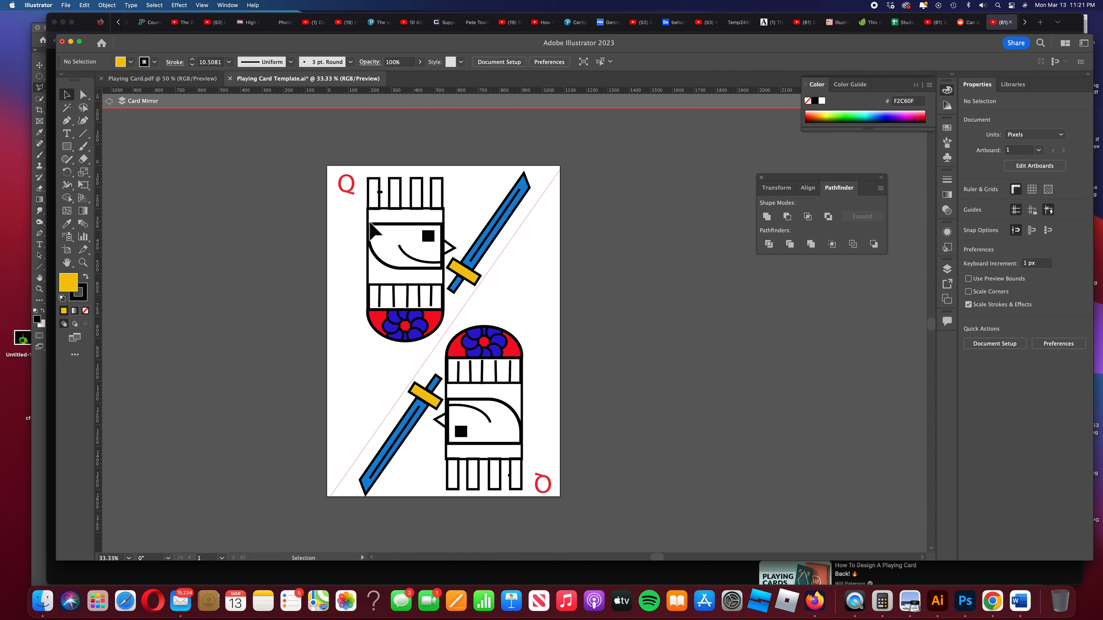
Fill the queen's face shape with yellow EFDE11.
left_click(371, 223)
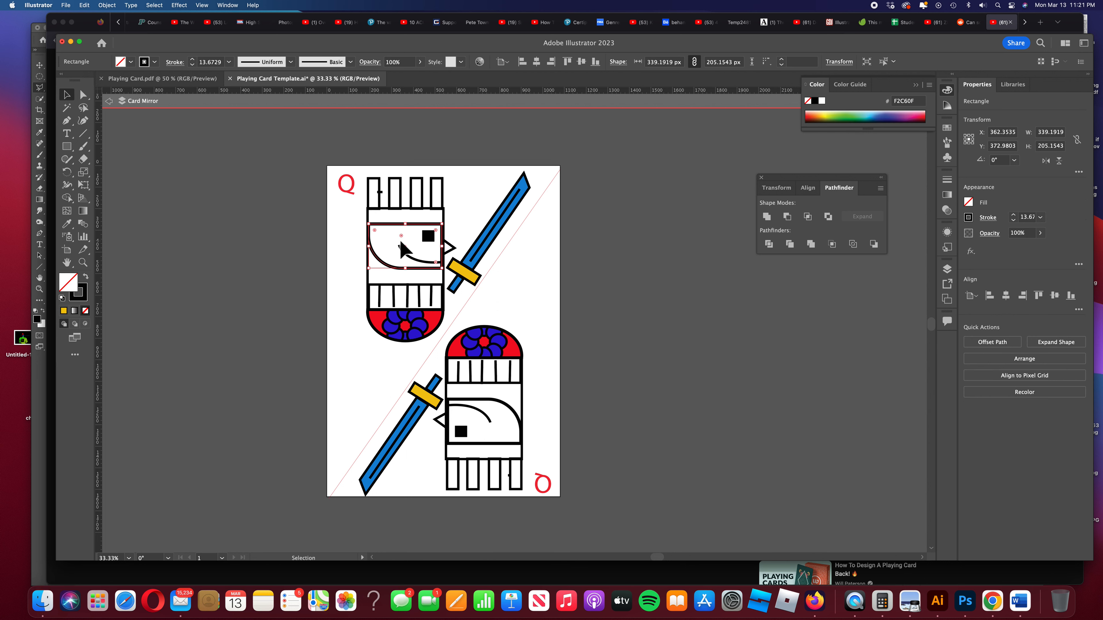
double_click(66, 281)
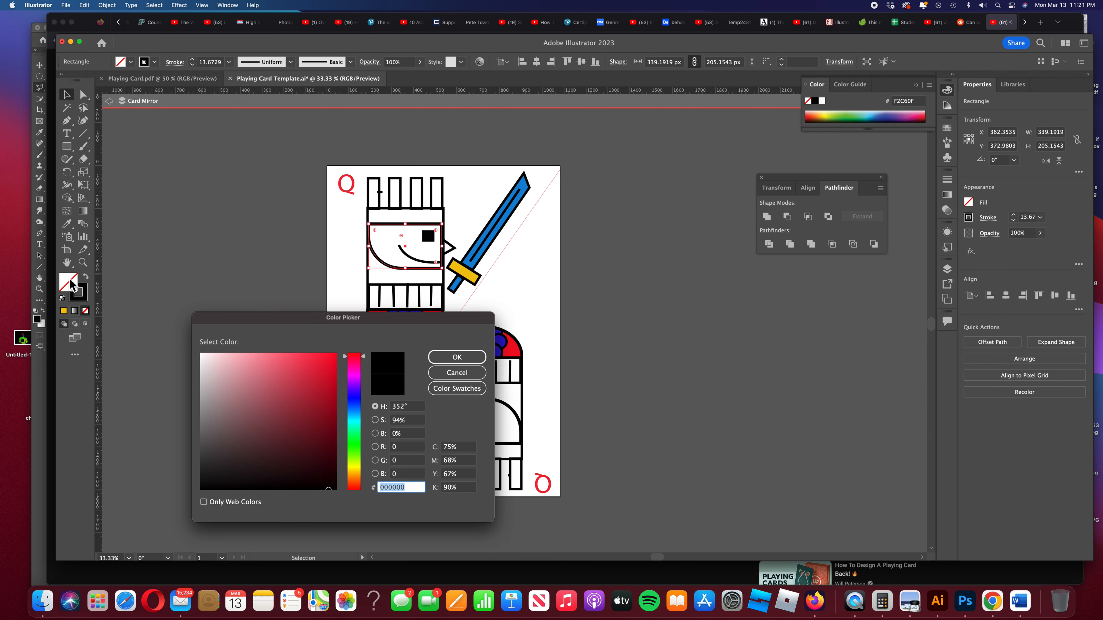
mouse_move(356, 472)
left_mouse_down()
mouse_move(352, 458)
mouse_move(350, 471)
left_mouse_up()
left_click(329, 367)
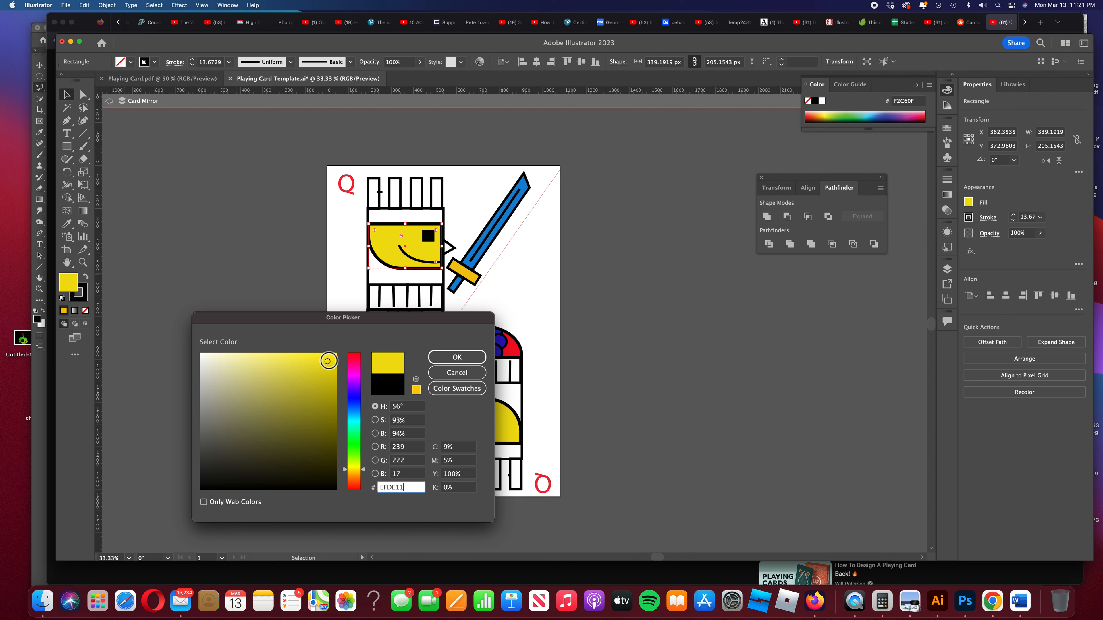
left_click(470, 358)
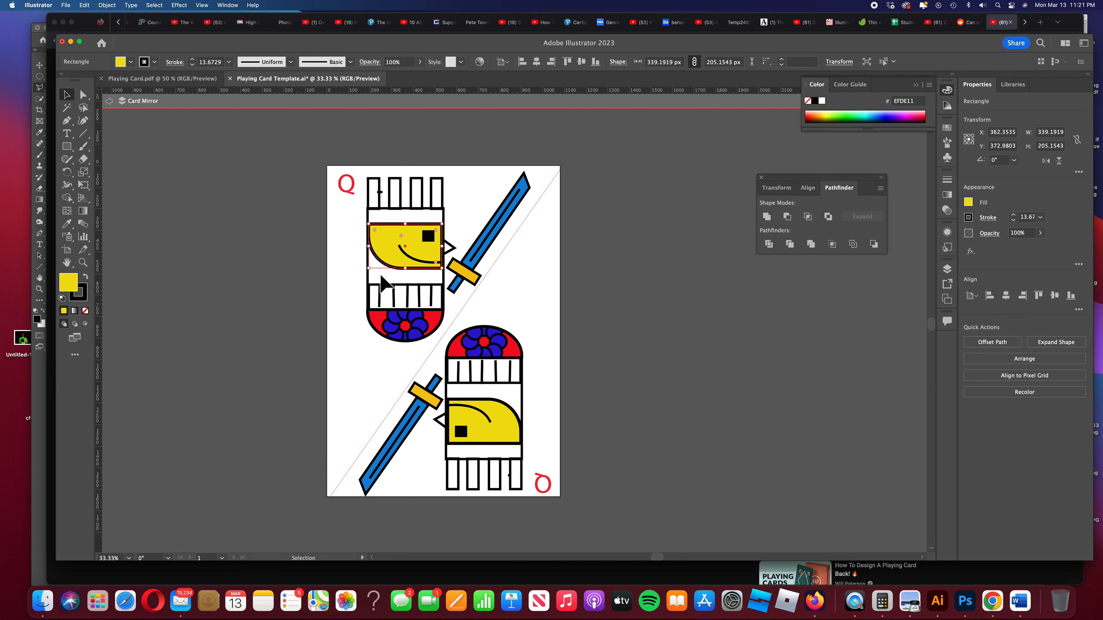
Fill the large body rectangle behind the queen's face with pinkish red DD5266.
left_click(382, 282)
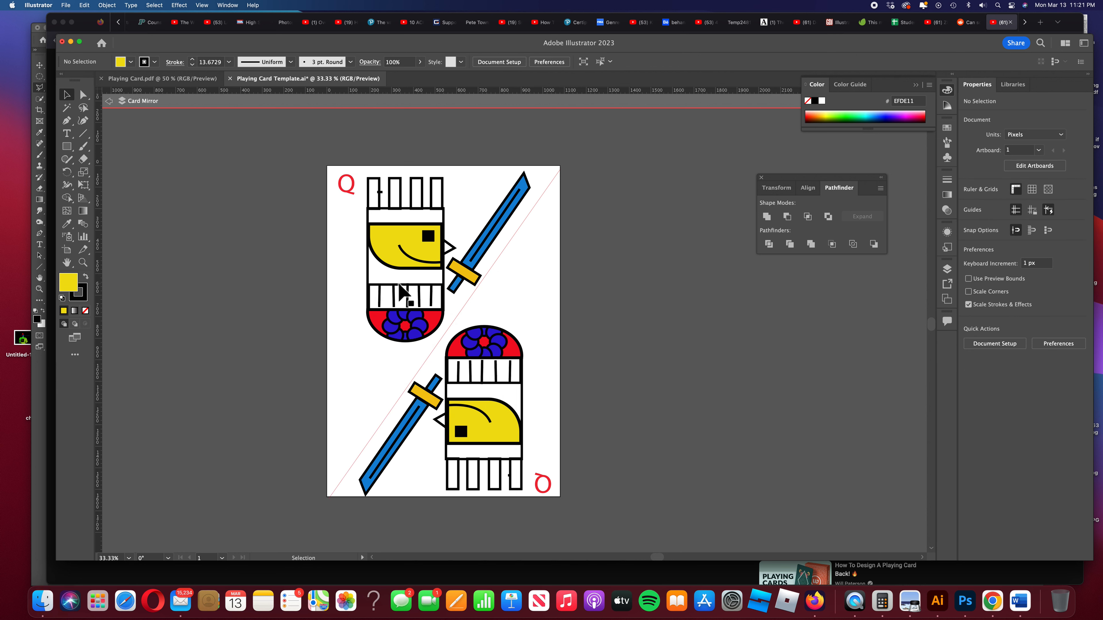
left_click(403, 290)
double_click(68, 282)
left_click(286, 370)
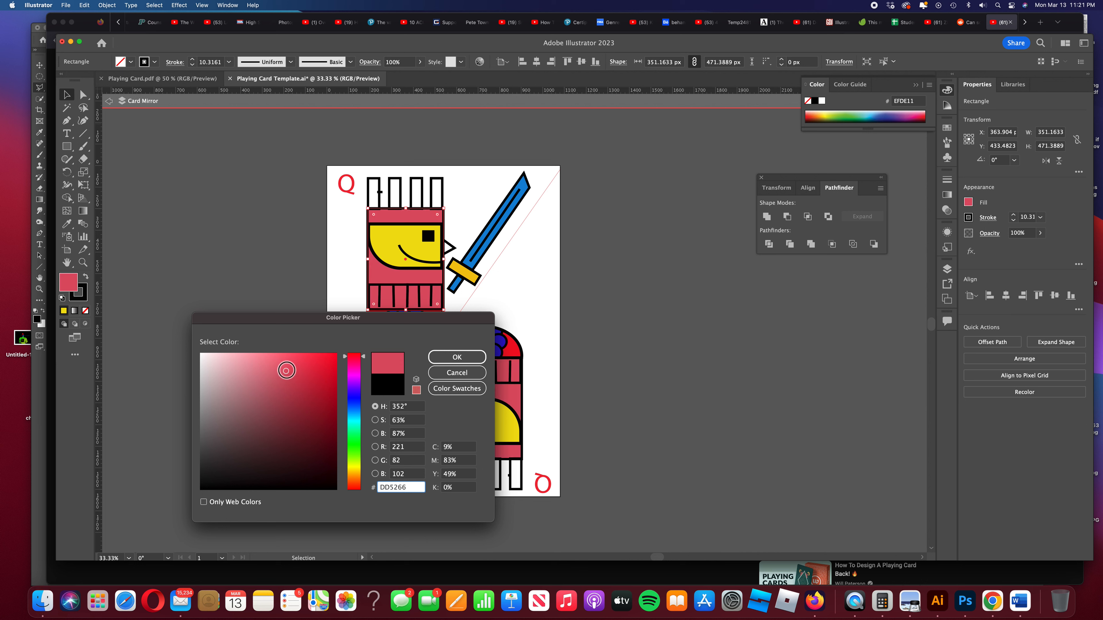
left_click(465, 358)
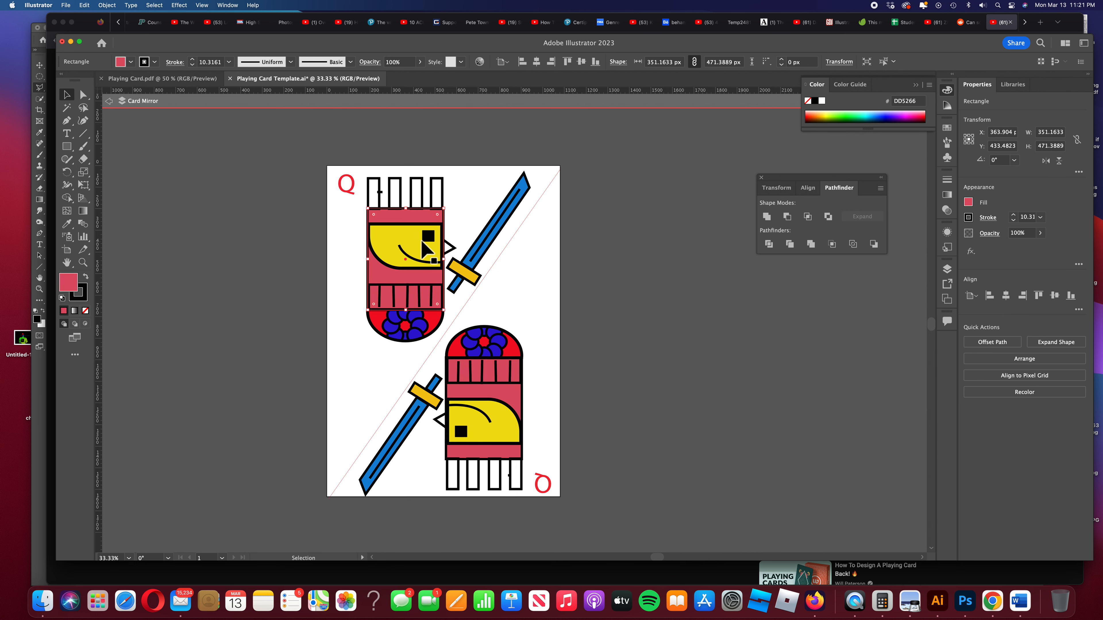
left_click(394, 299)
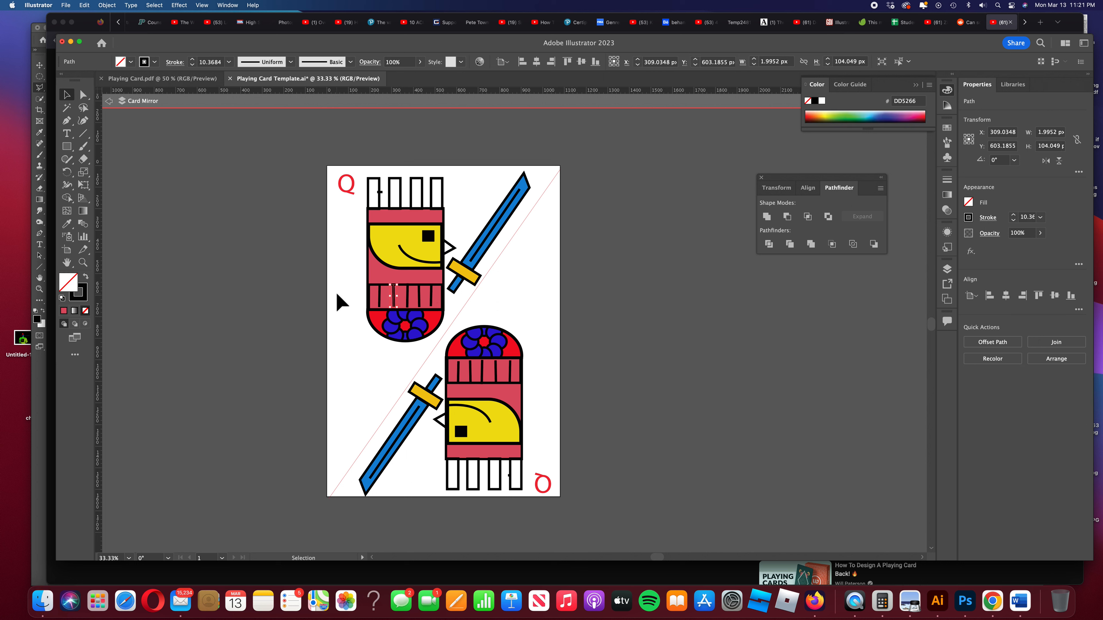